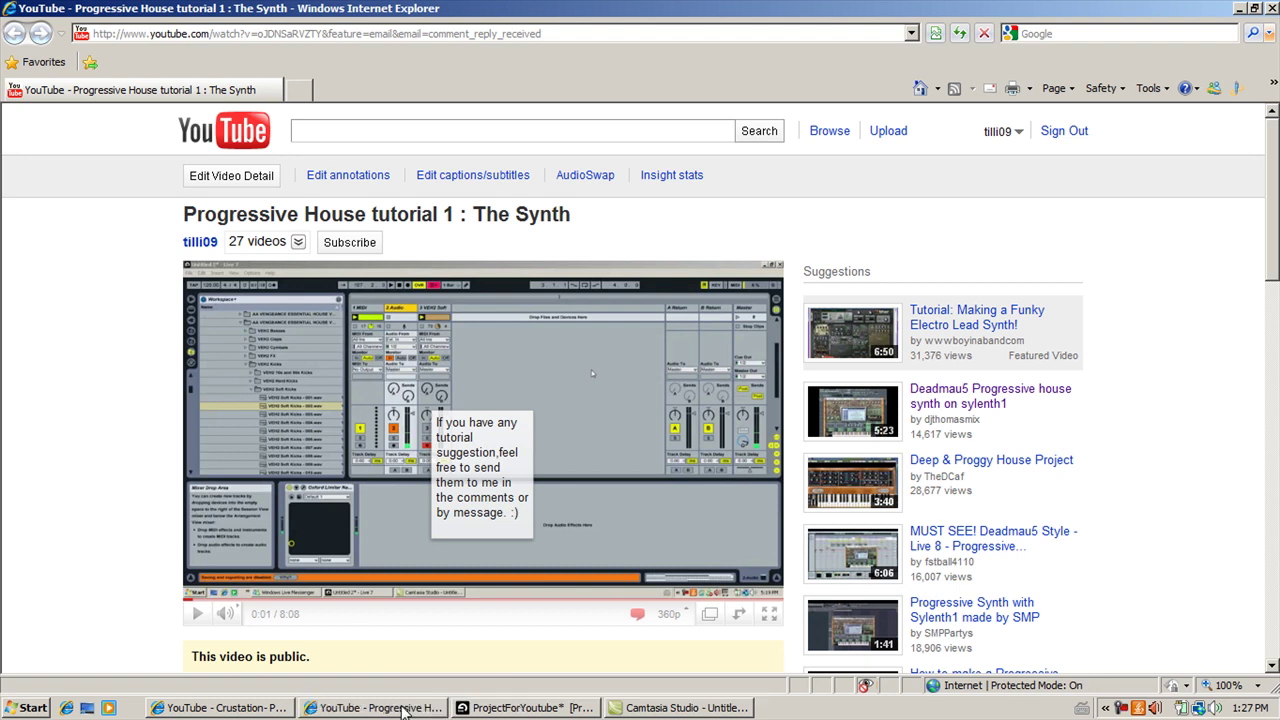
# - Switch to the ProjectForYoutube set in Ableton Live and view the devices of the 4 Operator and Pluck tracks
pyautogui.click(523, 708)
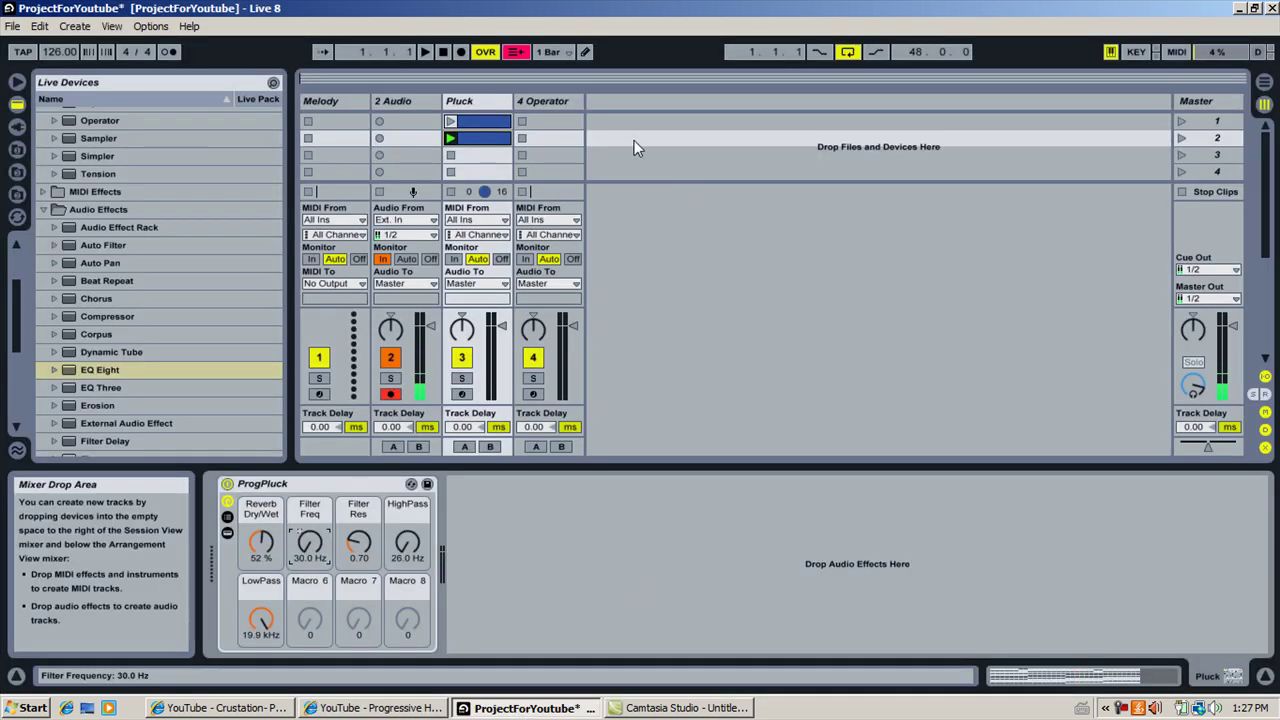
pyautogui.click(571, 101)
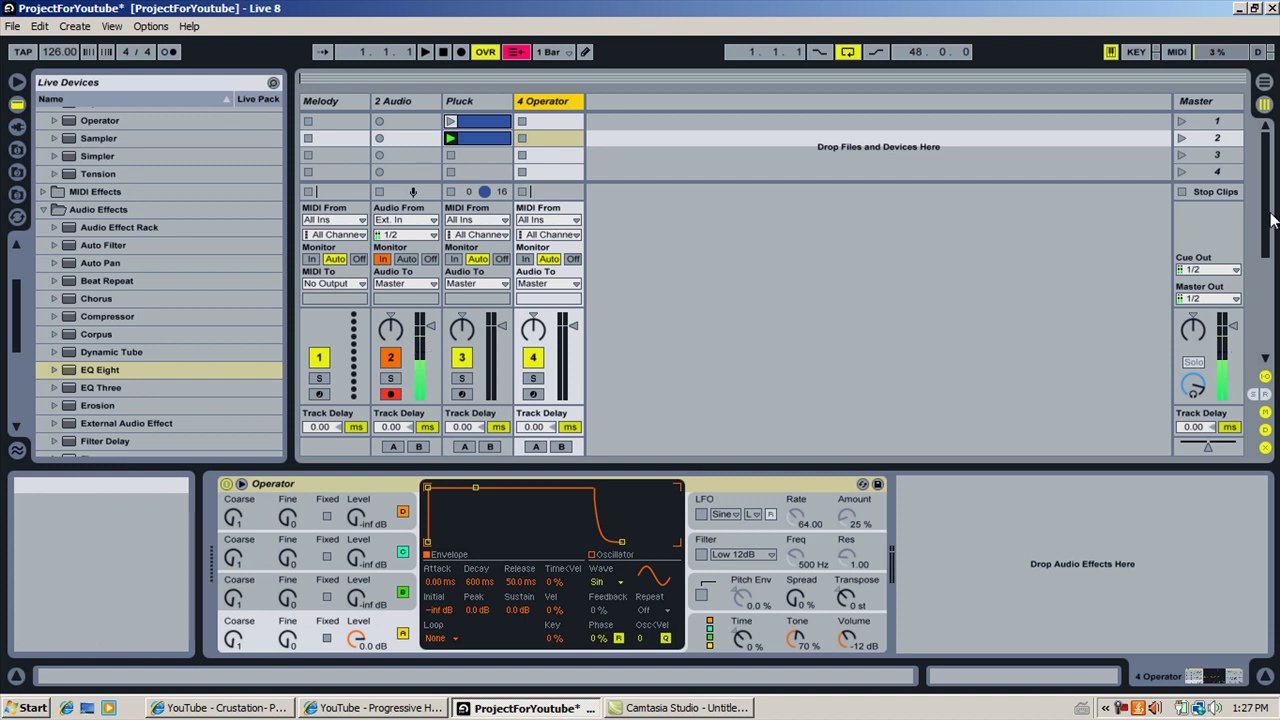
pyautogui.click(498, 101)
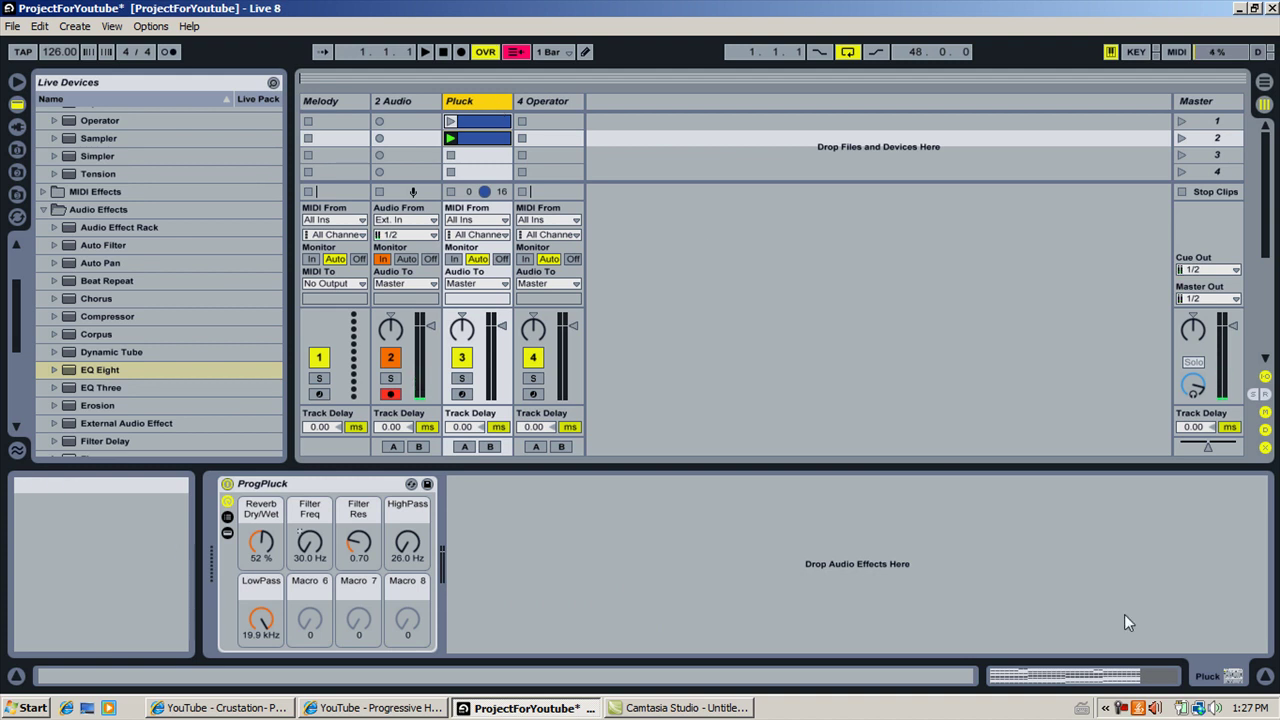
# - Play the second Pluck clip with the Camtasia Recorder audio meter open, then minimize the recorder and stop playback
pyautogui.click(1121, 703)
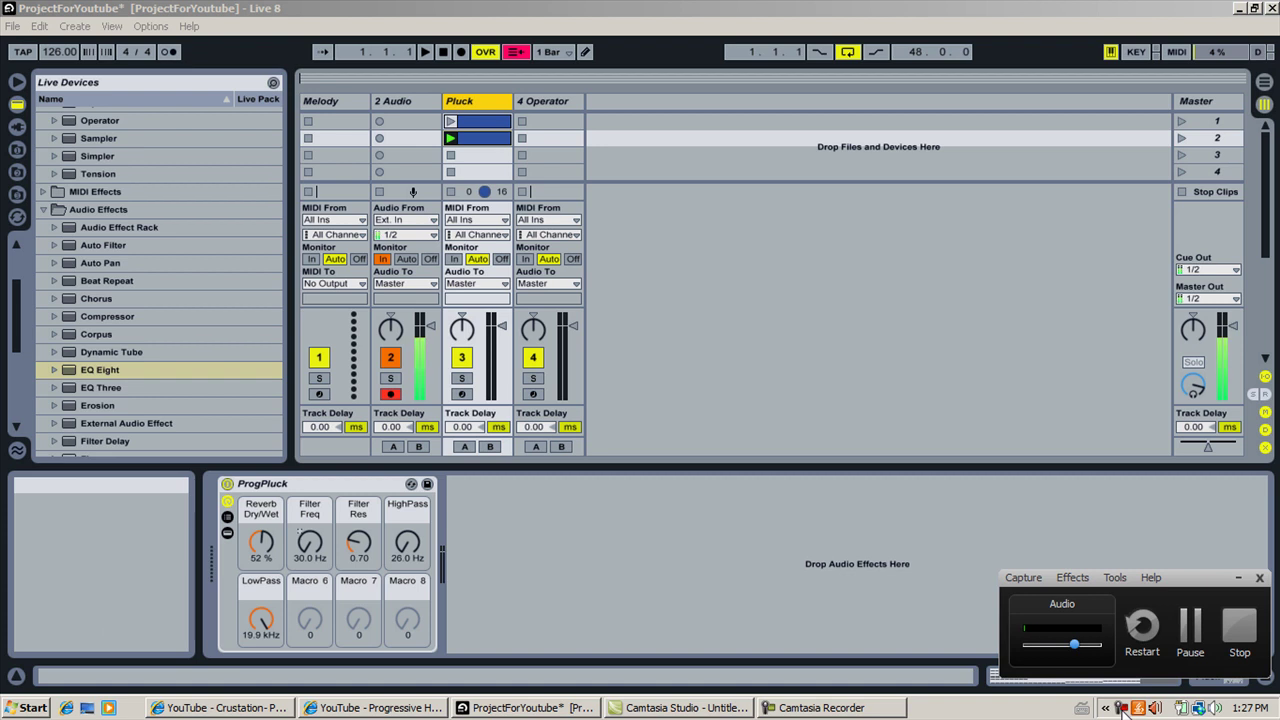
pyautogui.click(452, 140)
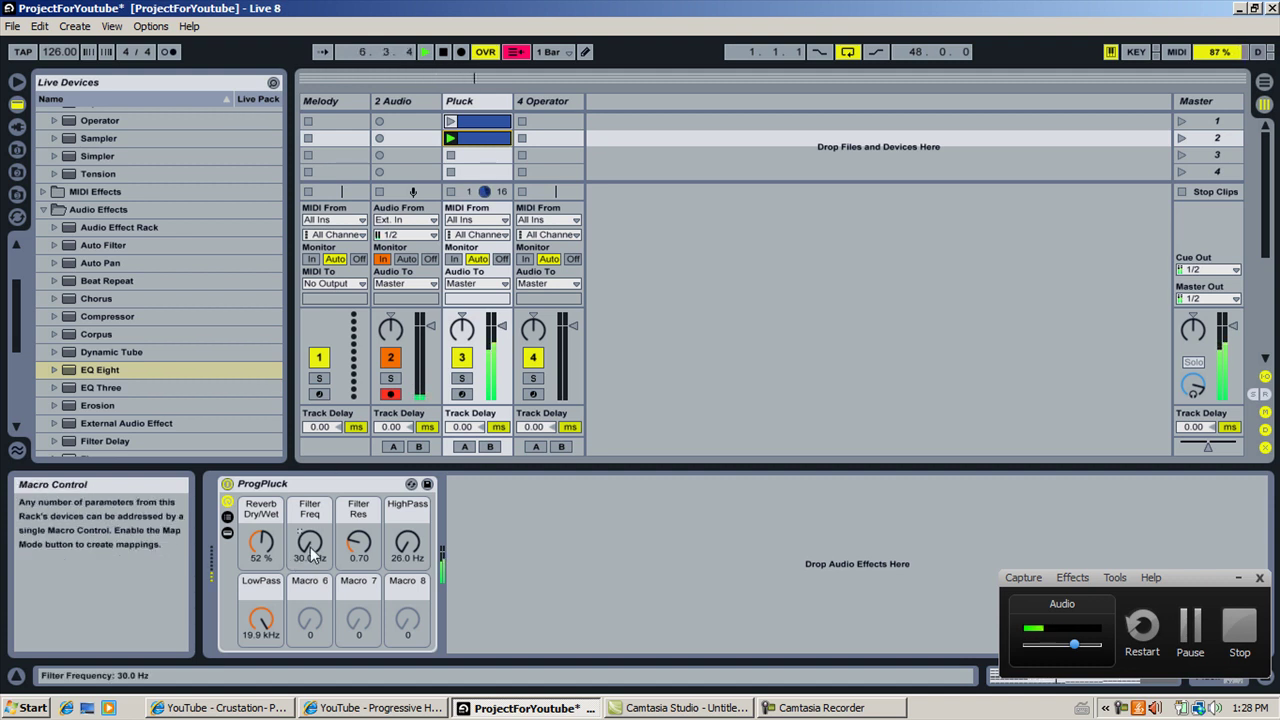
pyautogui.click(1238, 577)
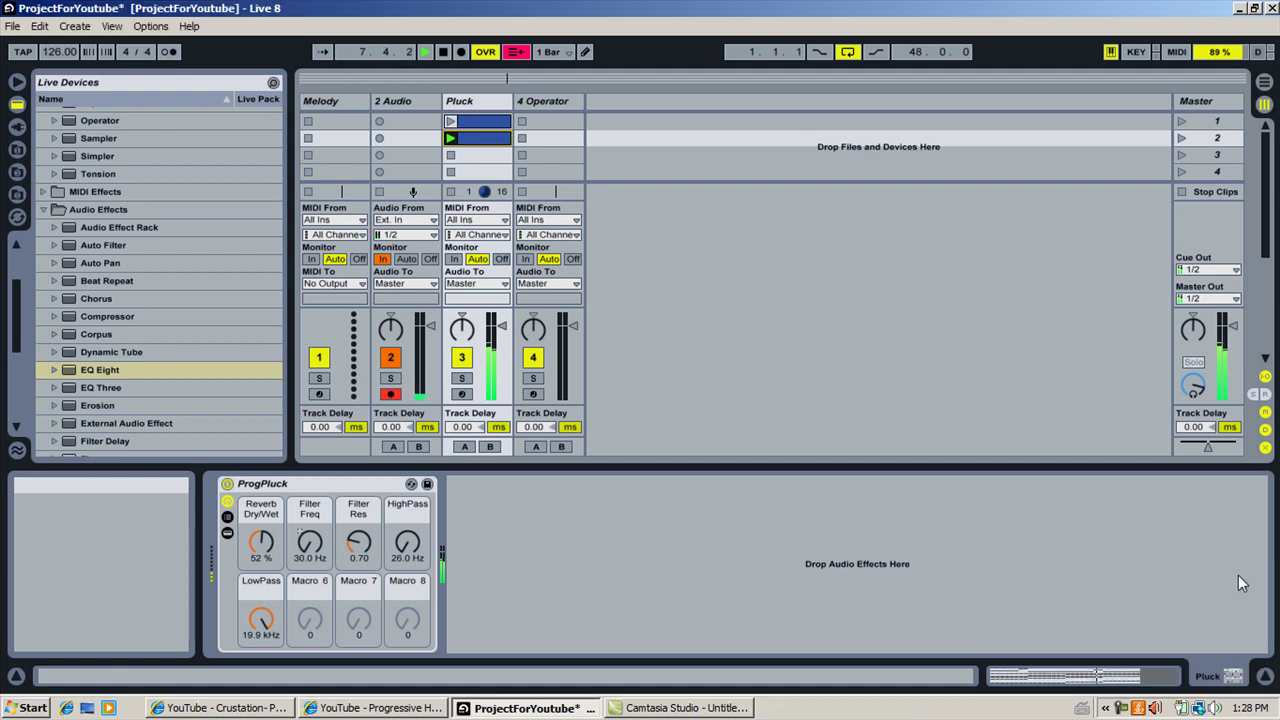
pyautogui.click(440, 51)
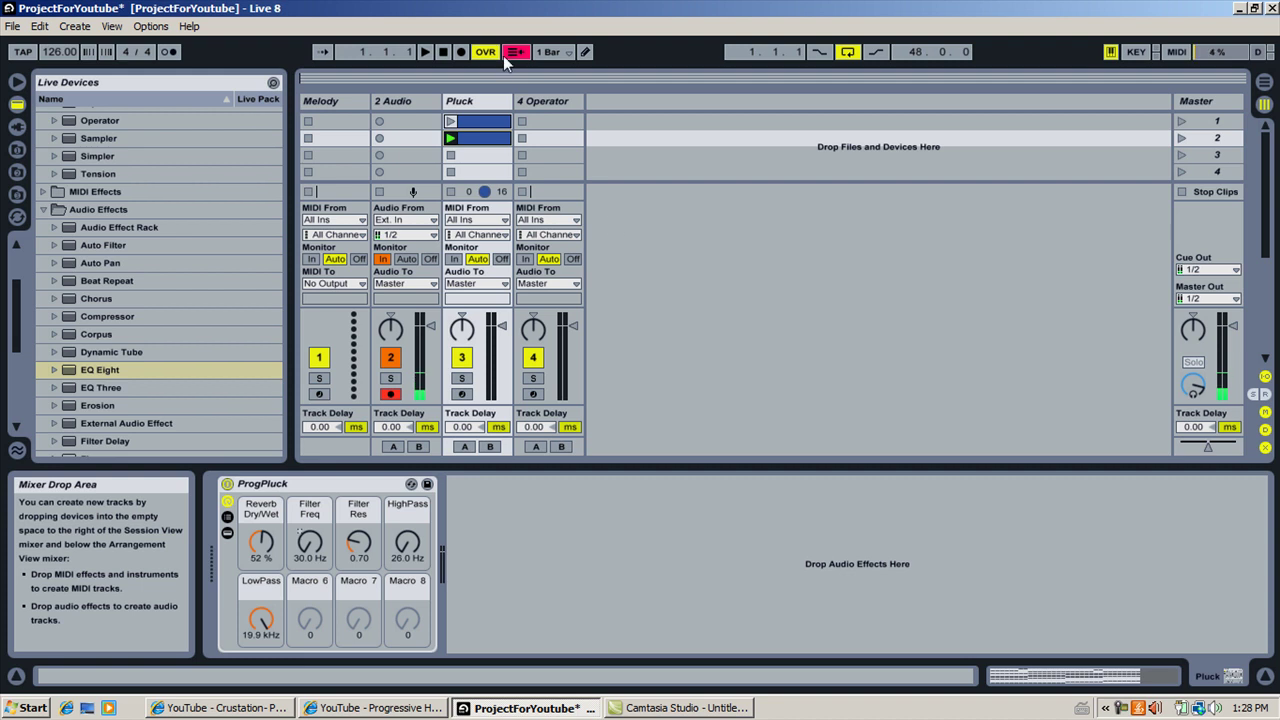
# - Examine the device chain inside the Pluck track's ProgPluck rack and hide the devices again
pyautogui.click(481, 105)
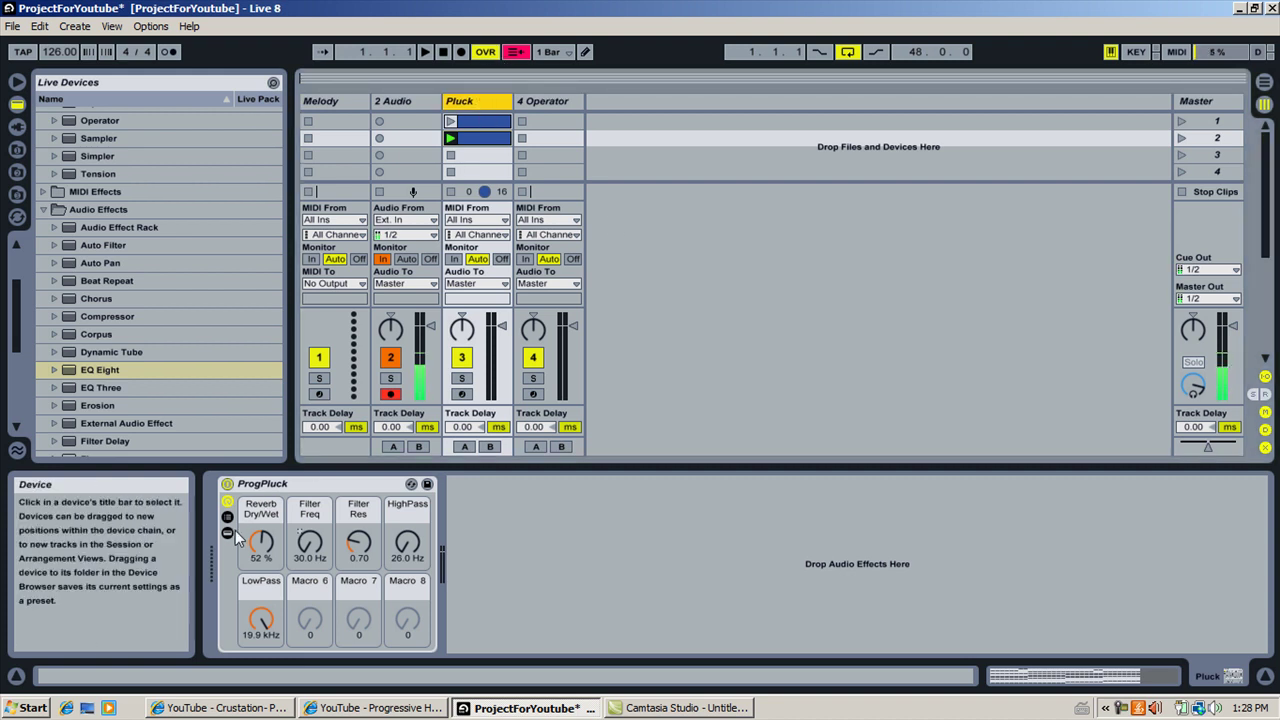
pyautogui.click(278, 484)
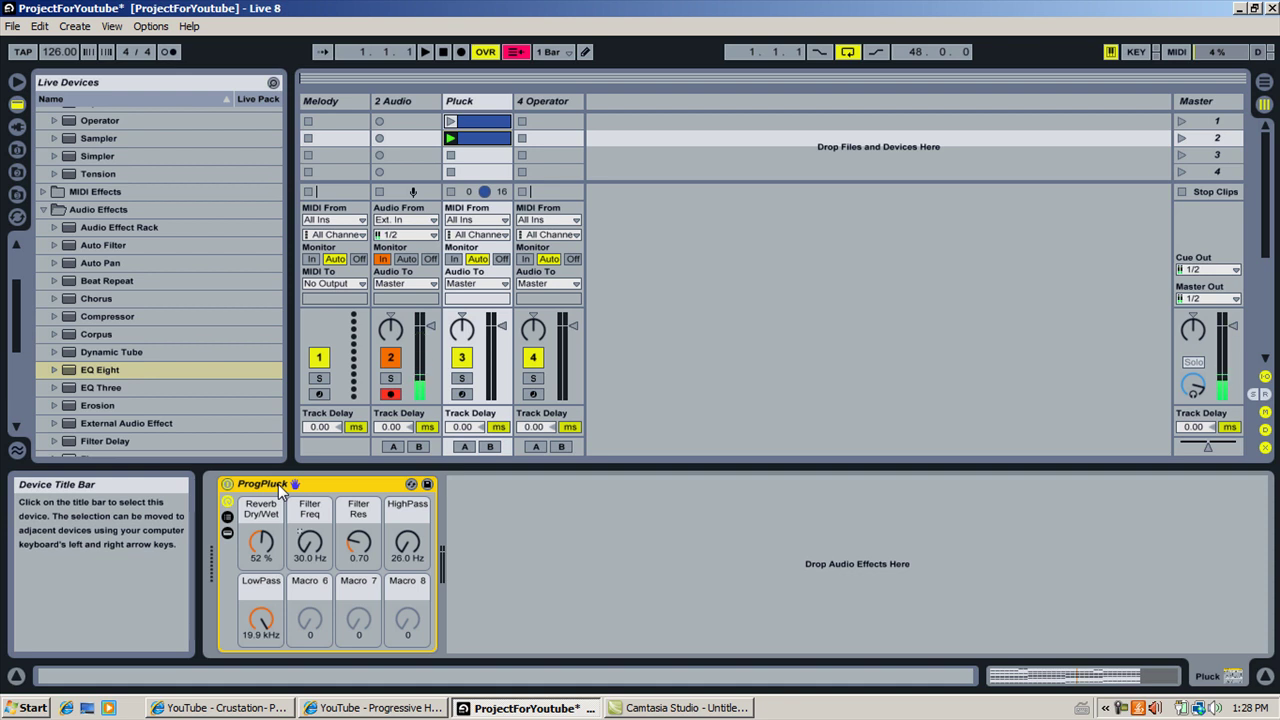
pyautogui.click(227, 537)
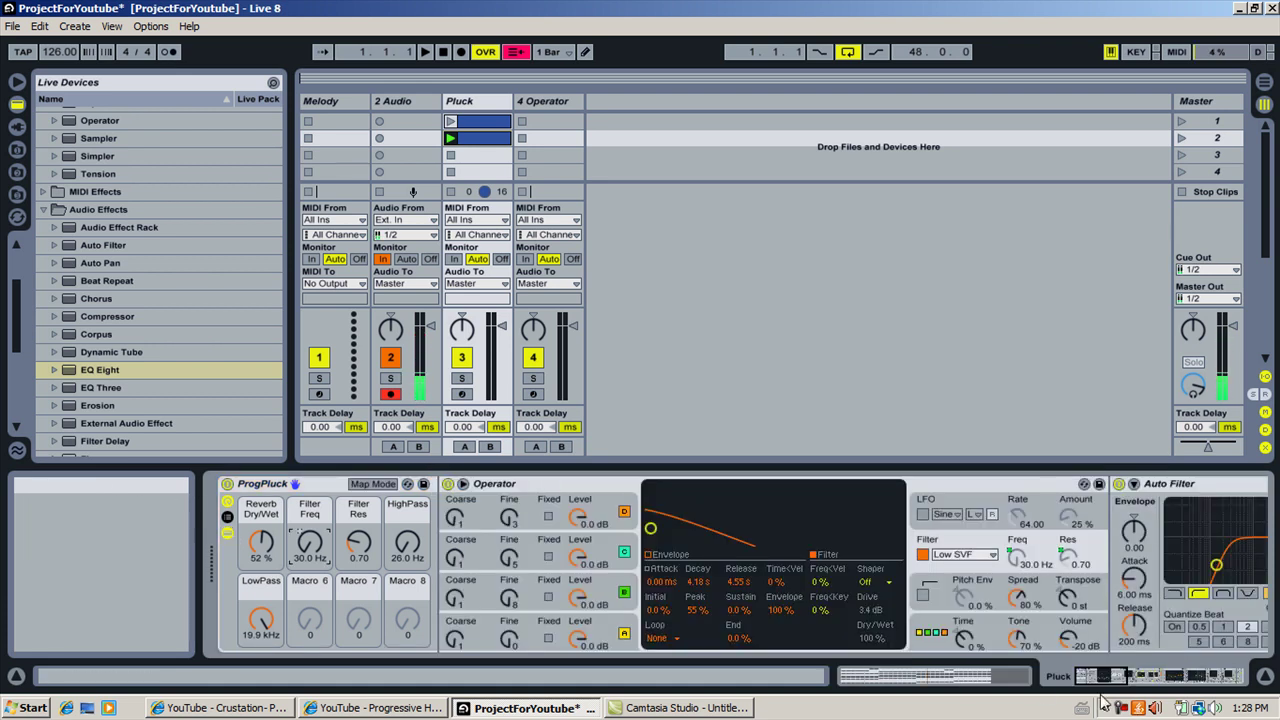
pyautogui.click(1127, 679)
pyautogui.moveTo(1127, 679); pyautogui.dragTo(1085, 677)
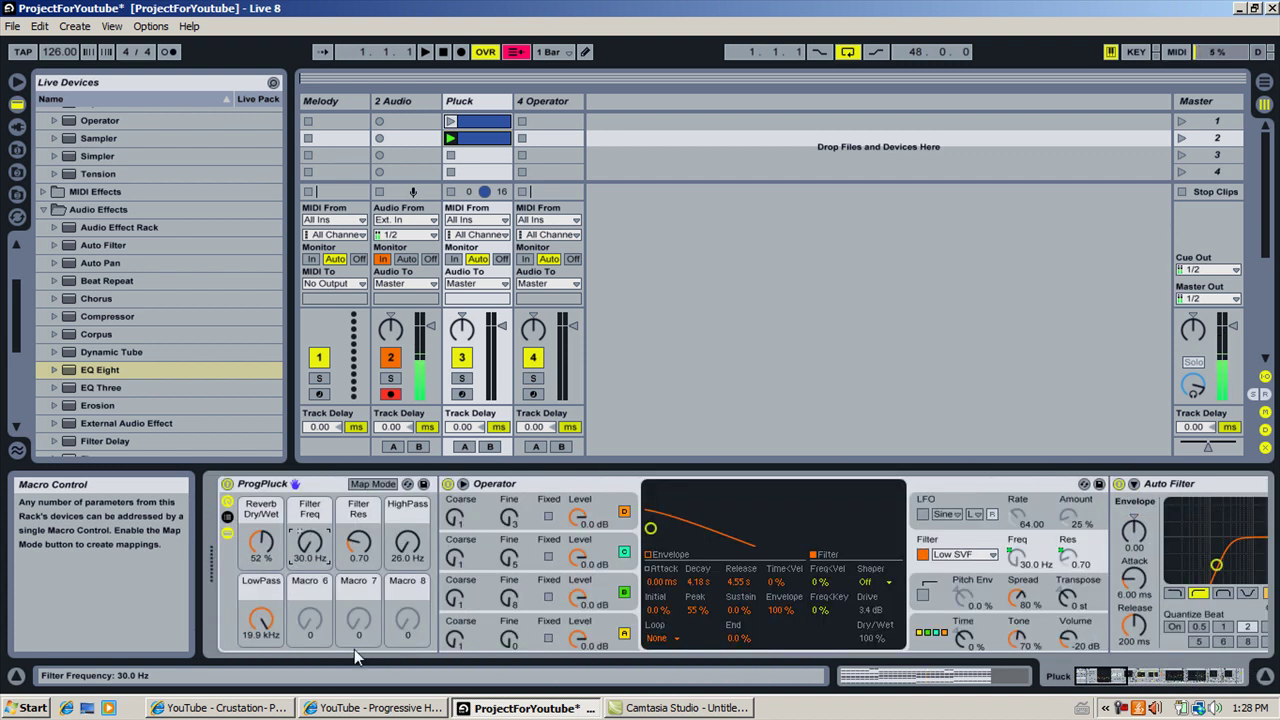
pyautogui.click(227, 535)
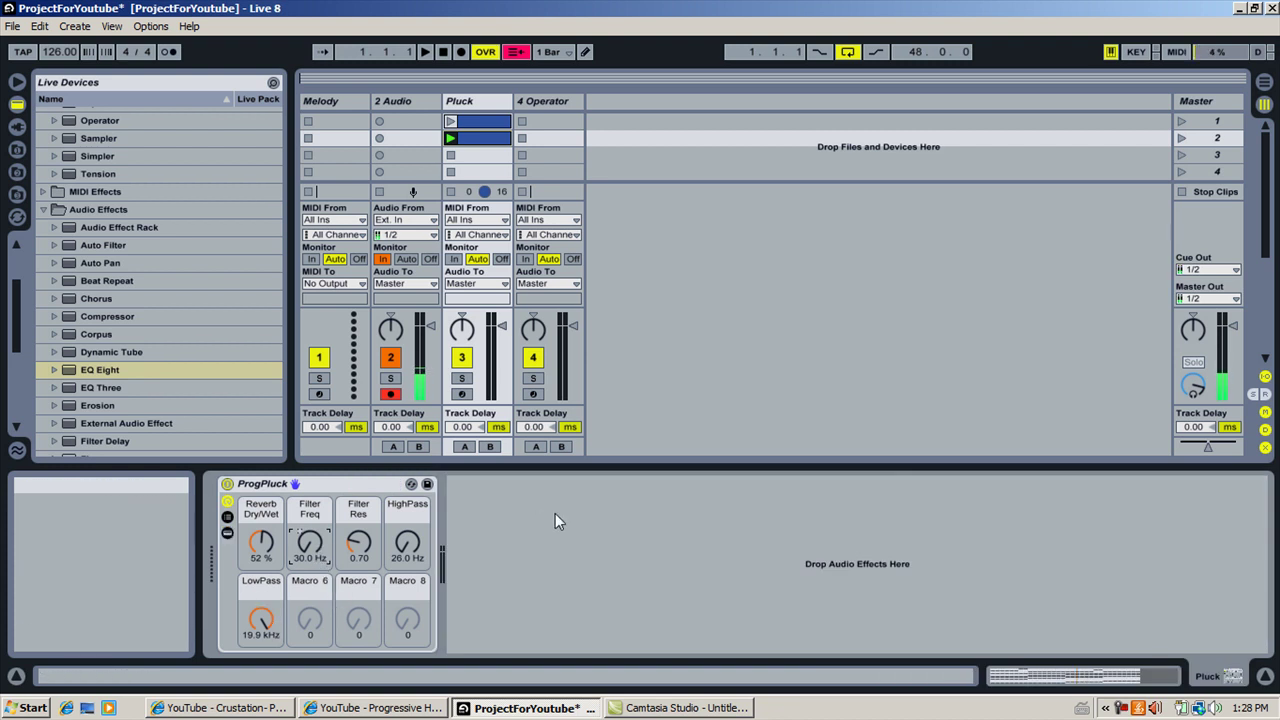
# - Play the Pluck clip while sweeping the Filter Freq macro up to 18.5 kHz, and lower the recorder's audio input level
pyautogui.press('space')
pyautogui.moveTo(310, 543); pyautogui.dragTo(310, 519)
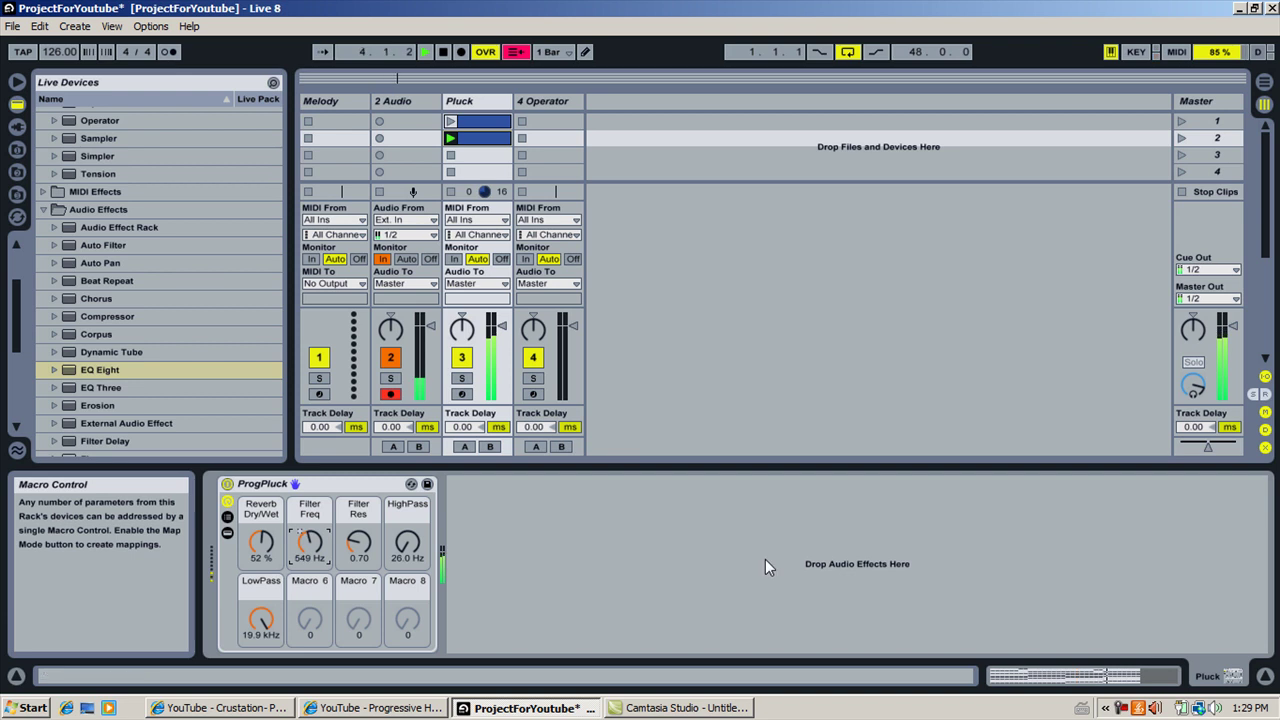
pyautogui.click(1122, 705)
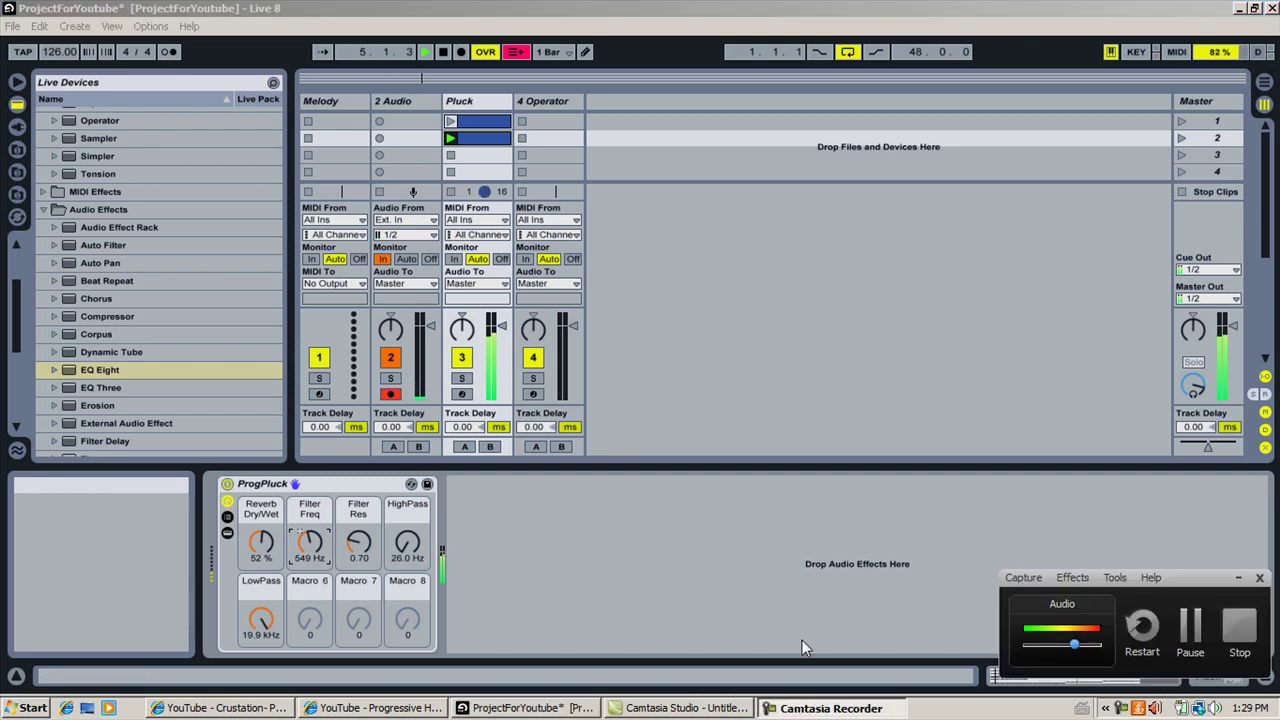
pyautogui.moveTo(310, 541); pyautogui.dragTo(310, 470)
pyautogui.click(1075, 646)
pyautogui.moveTo(1073, 648); pyautogui.dragTo(1061, 655)
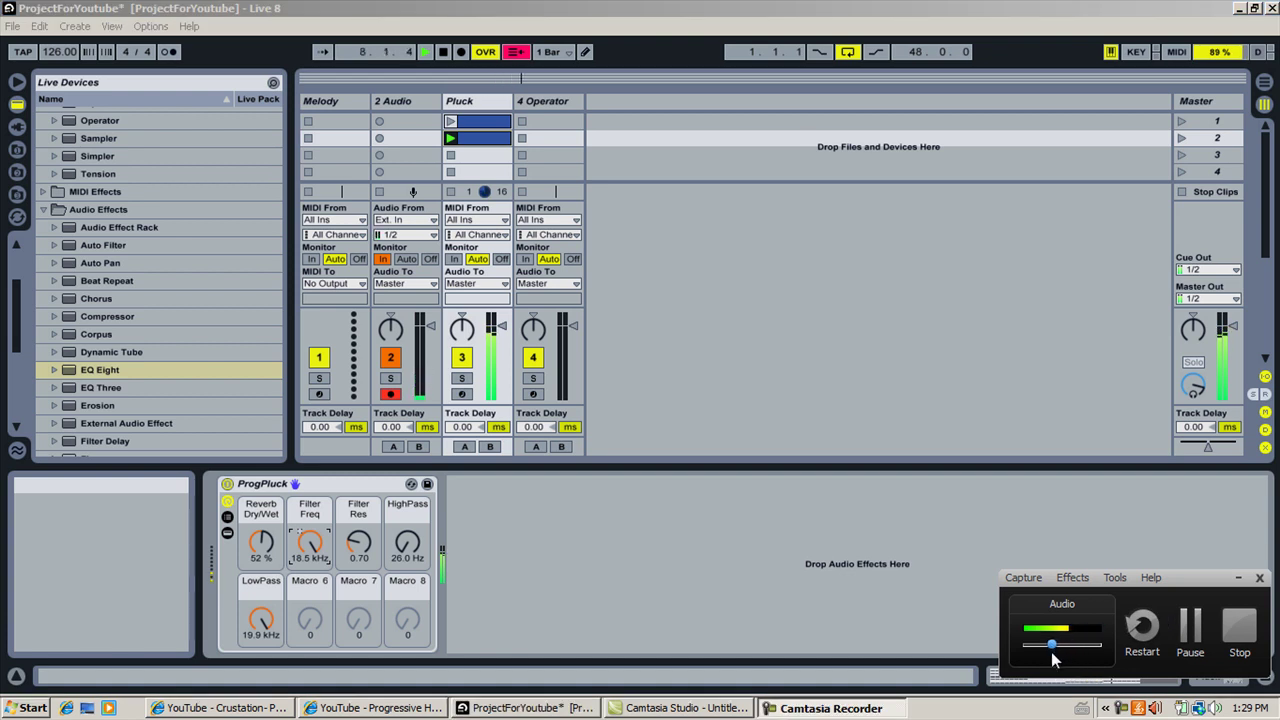
# - Return Filter Freq to 30.0 Hz, try the HighPass and LowPass macros during playback, and stop the song
pyautogui.click(320, 558)
pyautogui.moveTo(320, 558); pyautogui.dragTo(320, 652)
pyautogui.moveTo(408, 543)
pyautogui.mouseDown()
pyautogui.moveTo(408, 514)
pyautogui.moveTo(408, 560)
pyautogui.mouseUp()
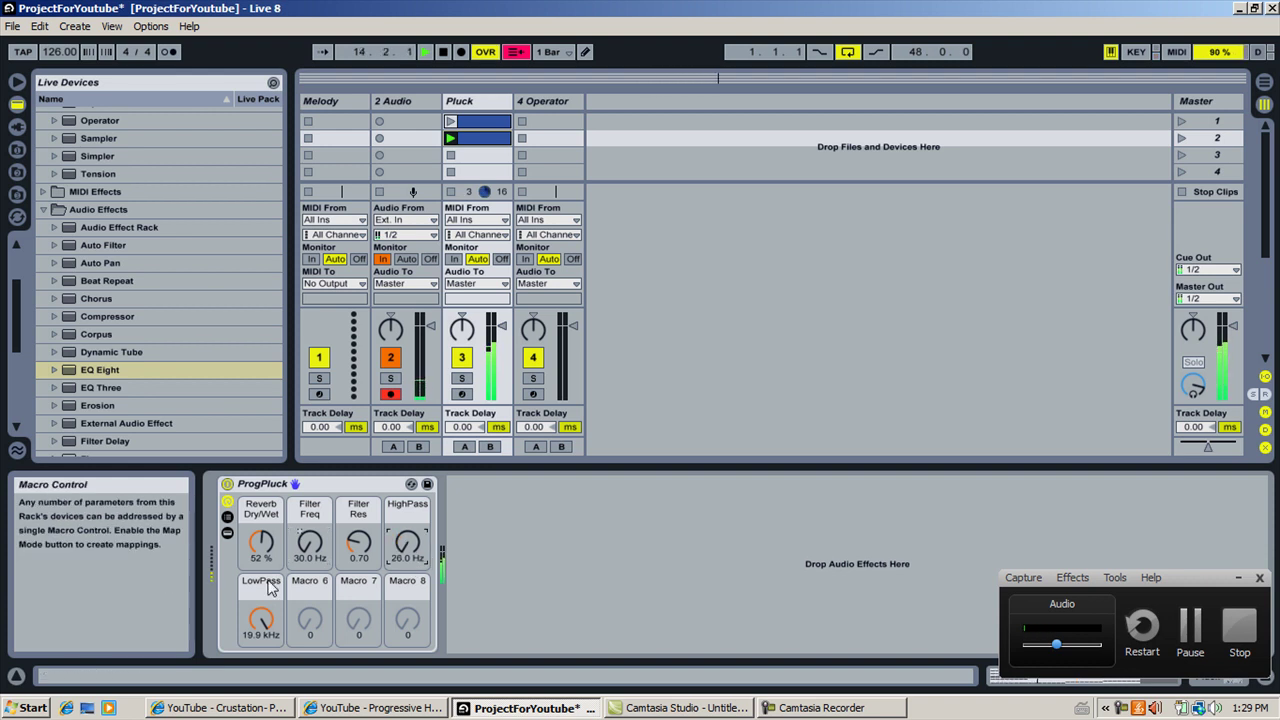
pyautogui.moveTo(261, 620)
pyautogui.mouseDown()
pyautogui.moveTo(261, 638)
pyautogui.moveTo(261, 600)
pyautogui.mouseUp()
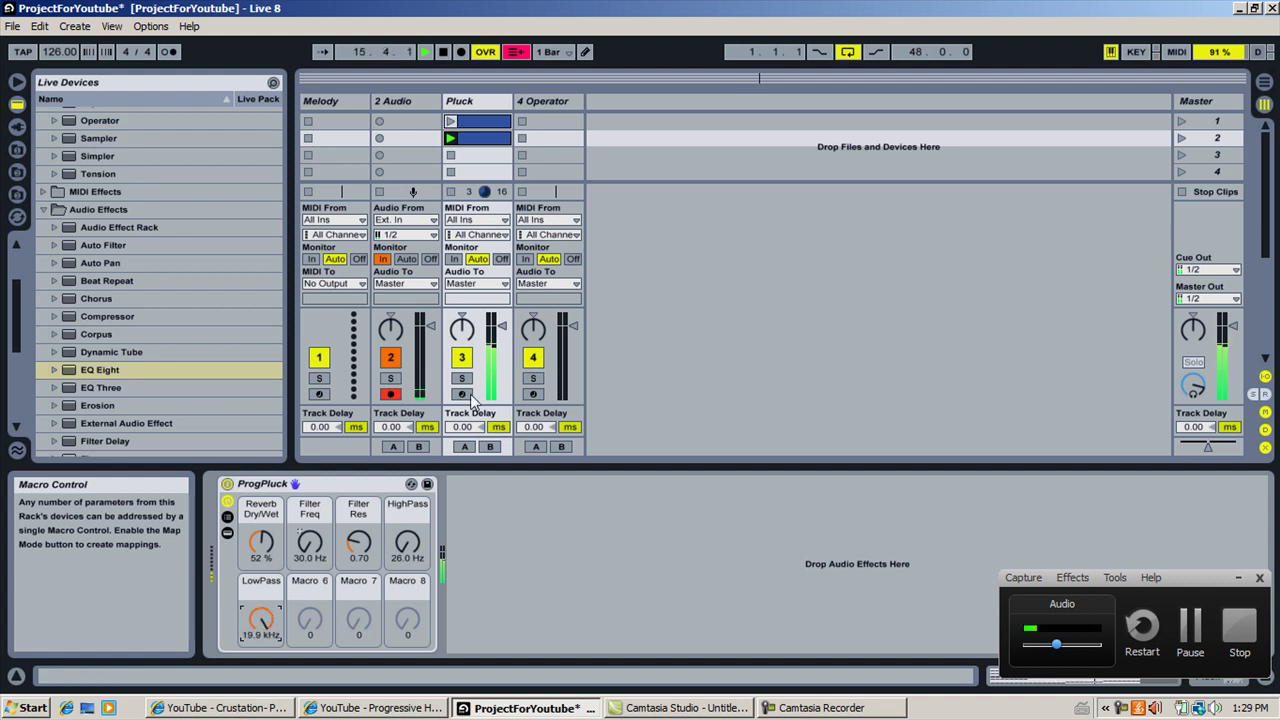
pyautogui.click(443, 53)
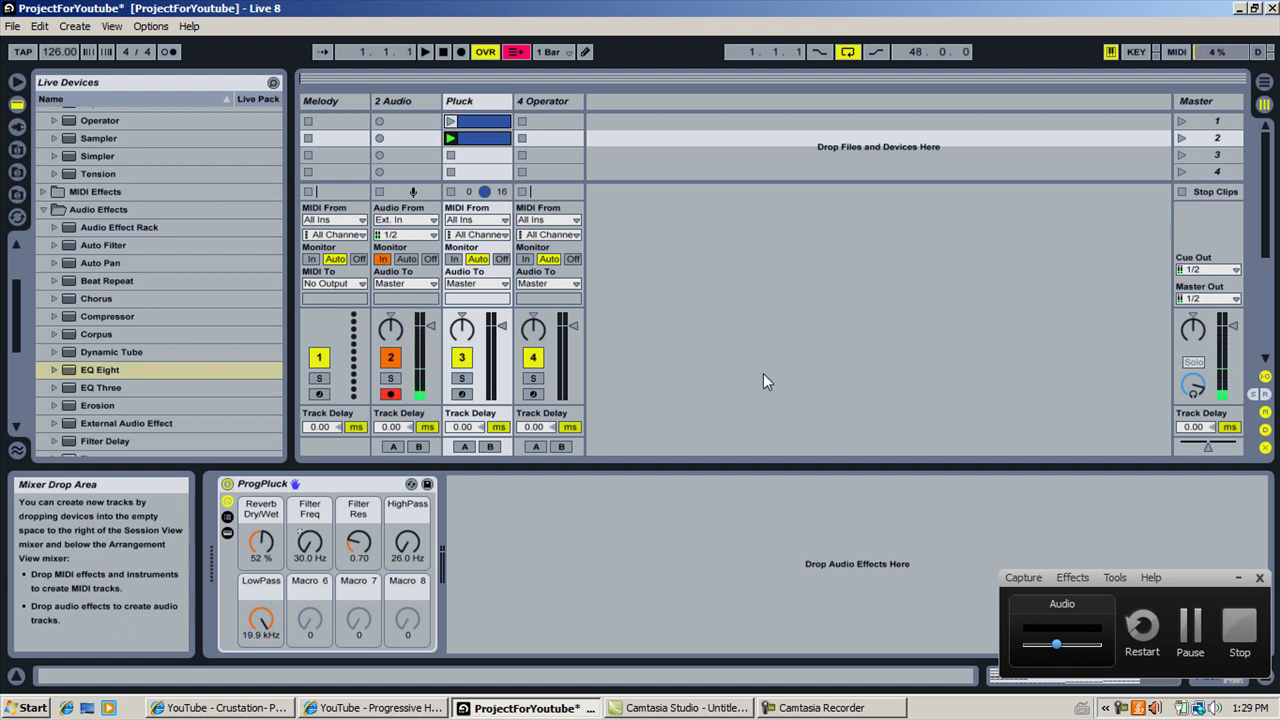
# - Create a new MIDI track with the Operator instrument from Live Devices, after the existing 4 Operator track
pyautogui.click(549, 103)
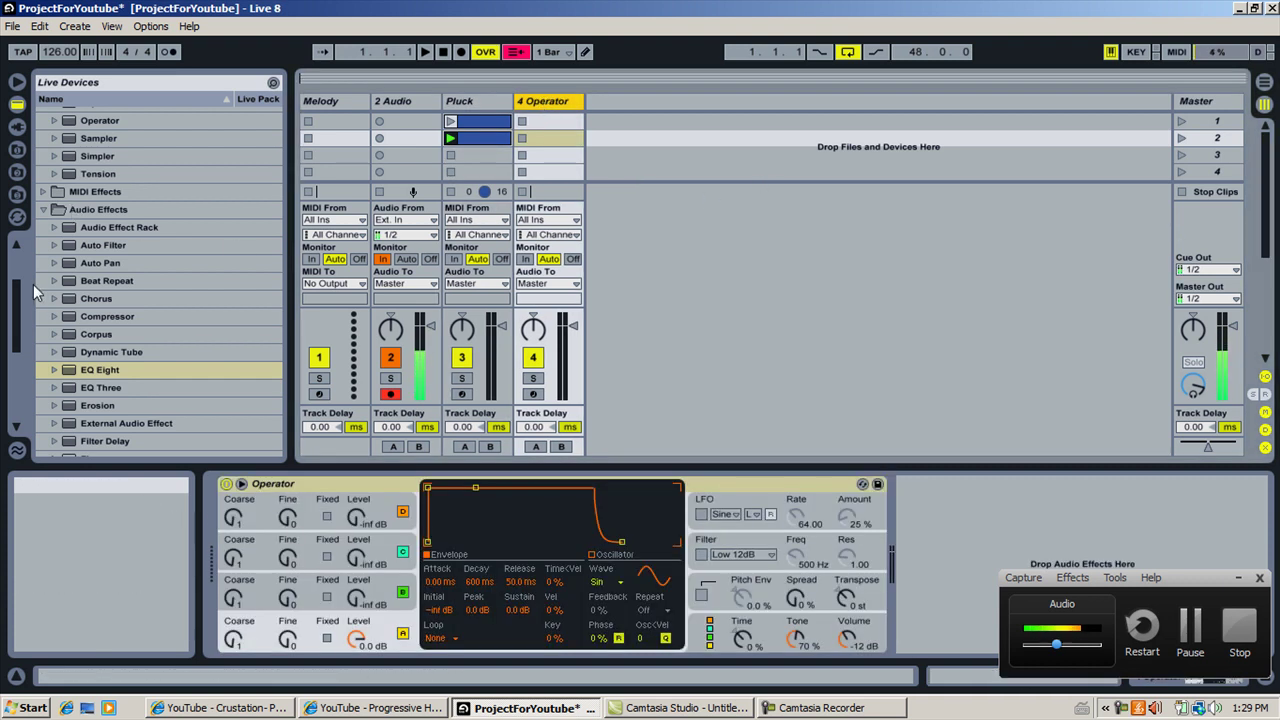
pyautogui.scroll(3, 24, 231)
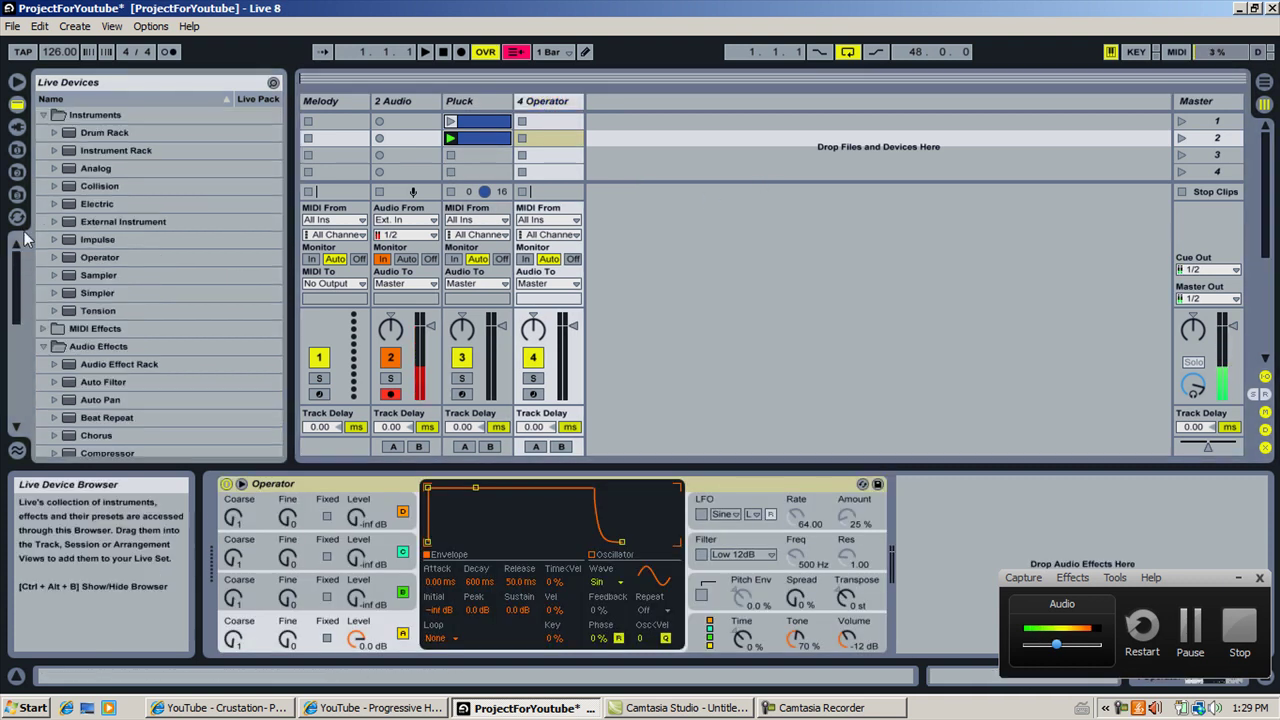
pyautogui.click(17, 104)
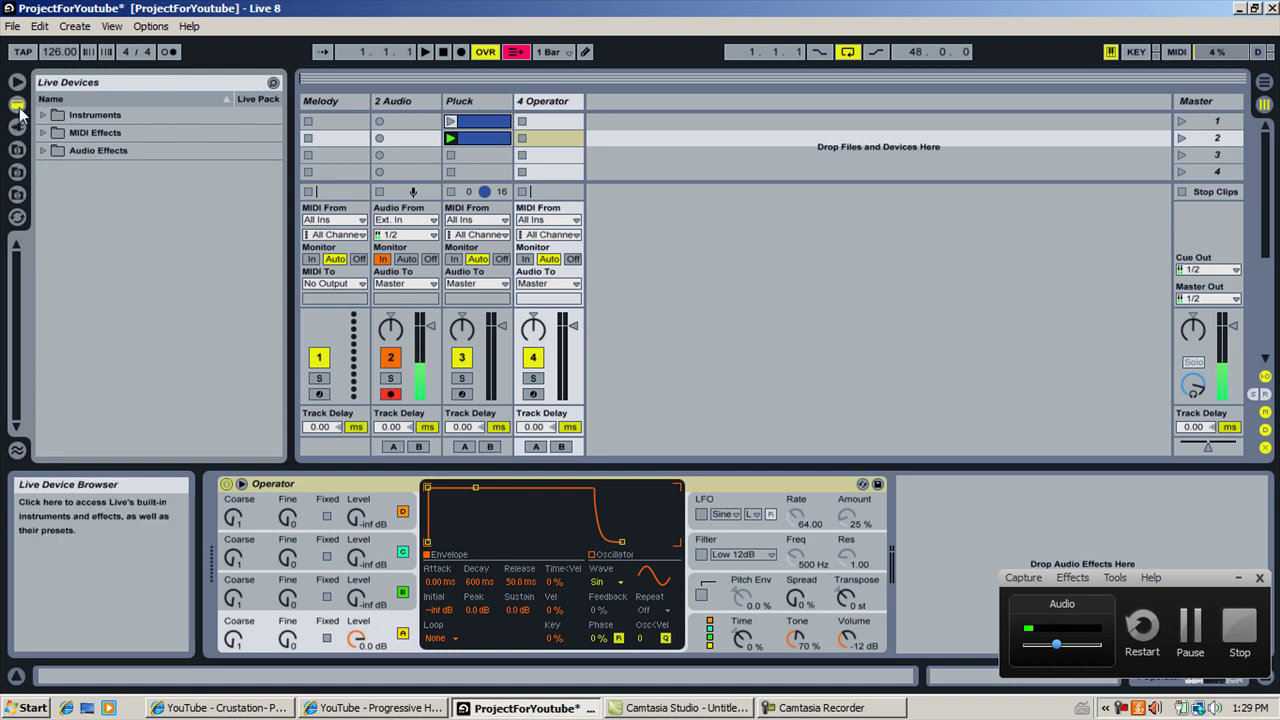
pyautogui.click(43, 115)
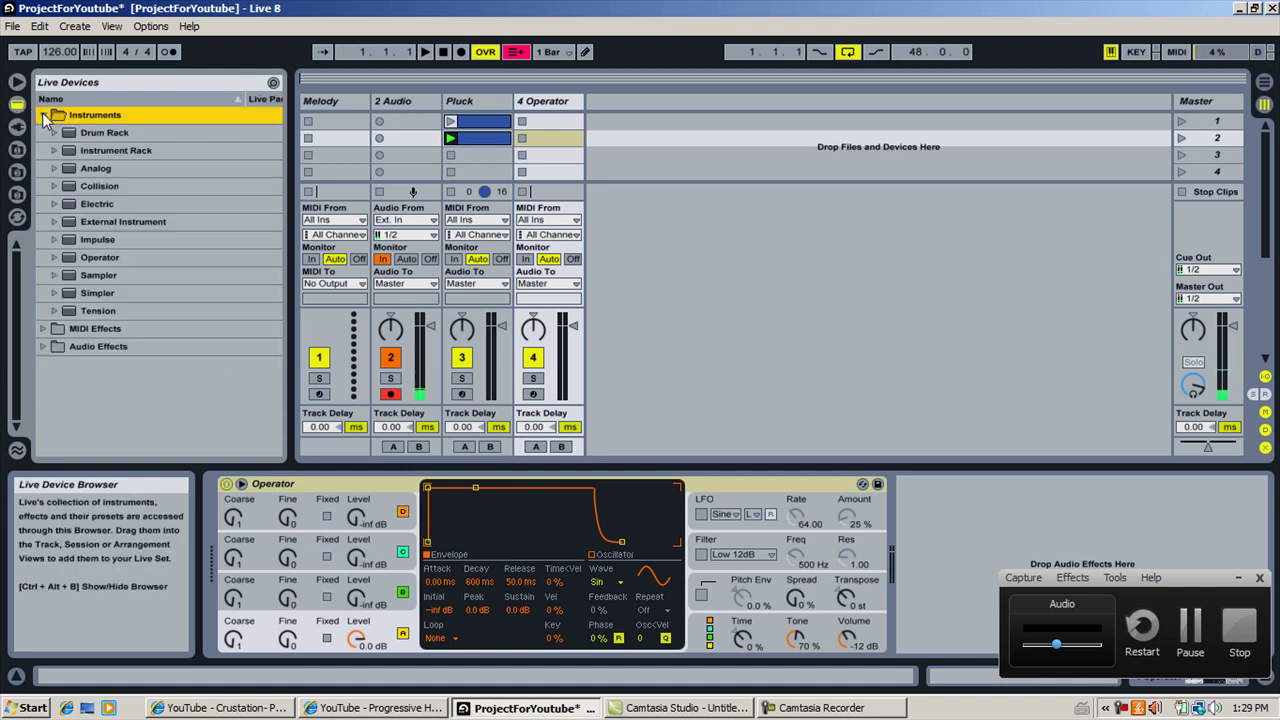
pyautogui.click(90, 257)
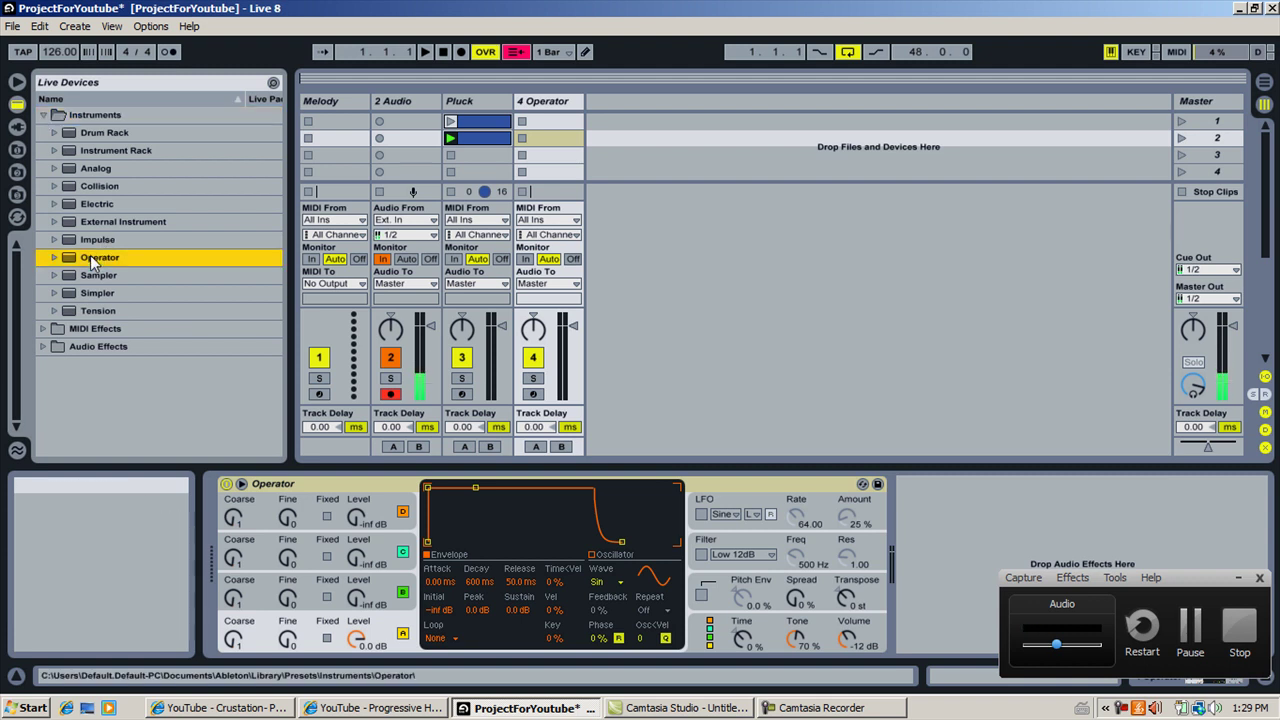
pyautogui.moveTo(90, 257); pyautogui.dragTo(634, 140)
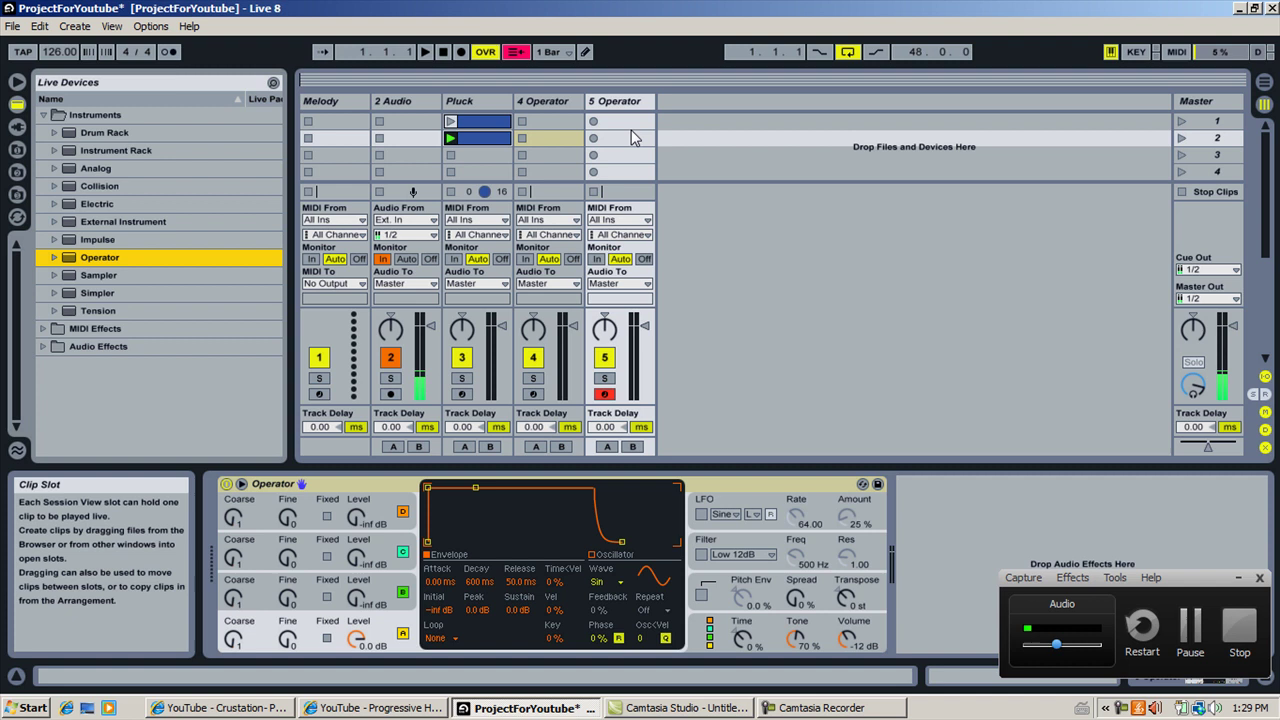
# - Duplicate the second Pluck clip and place the copy in the first slot of the 5 Operator track
pyautogui.rightClick(479, 141)
pyautogui.click(513, 192)
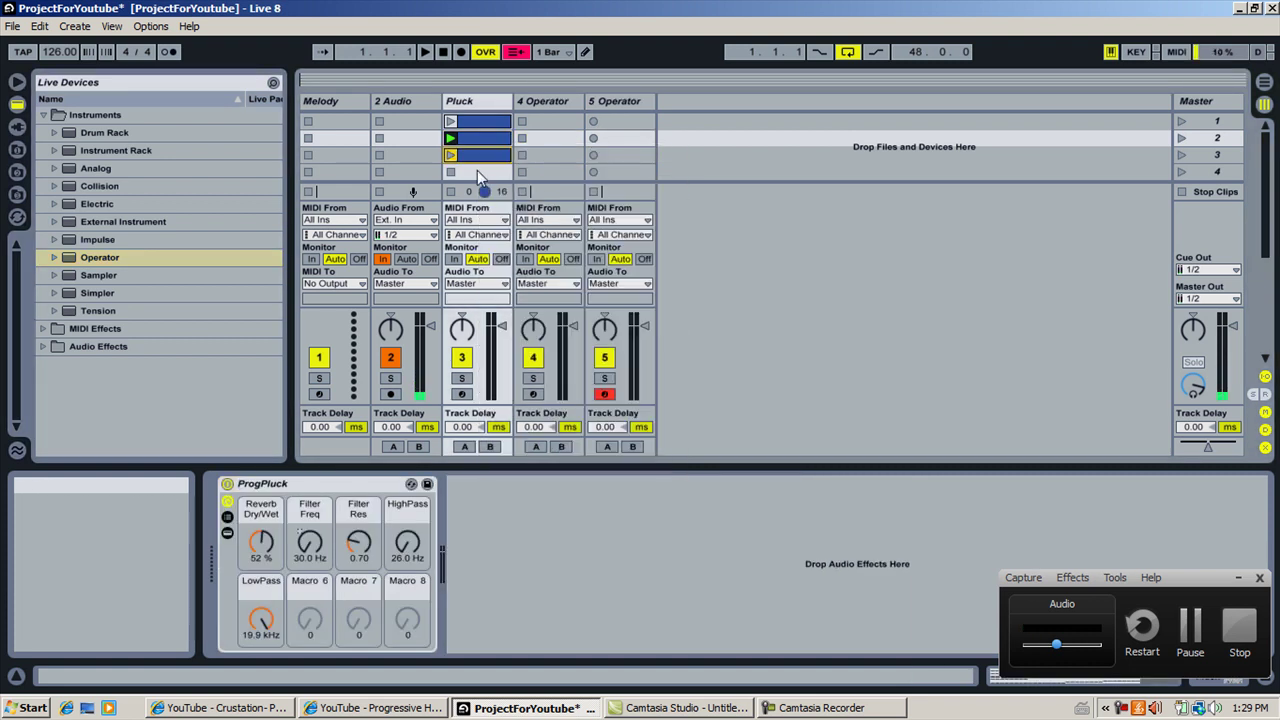
pyautogui.click(605, 124)
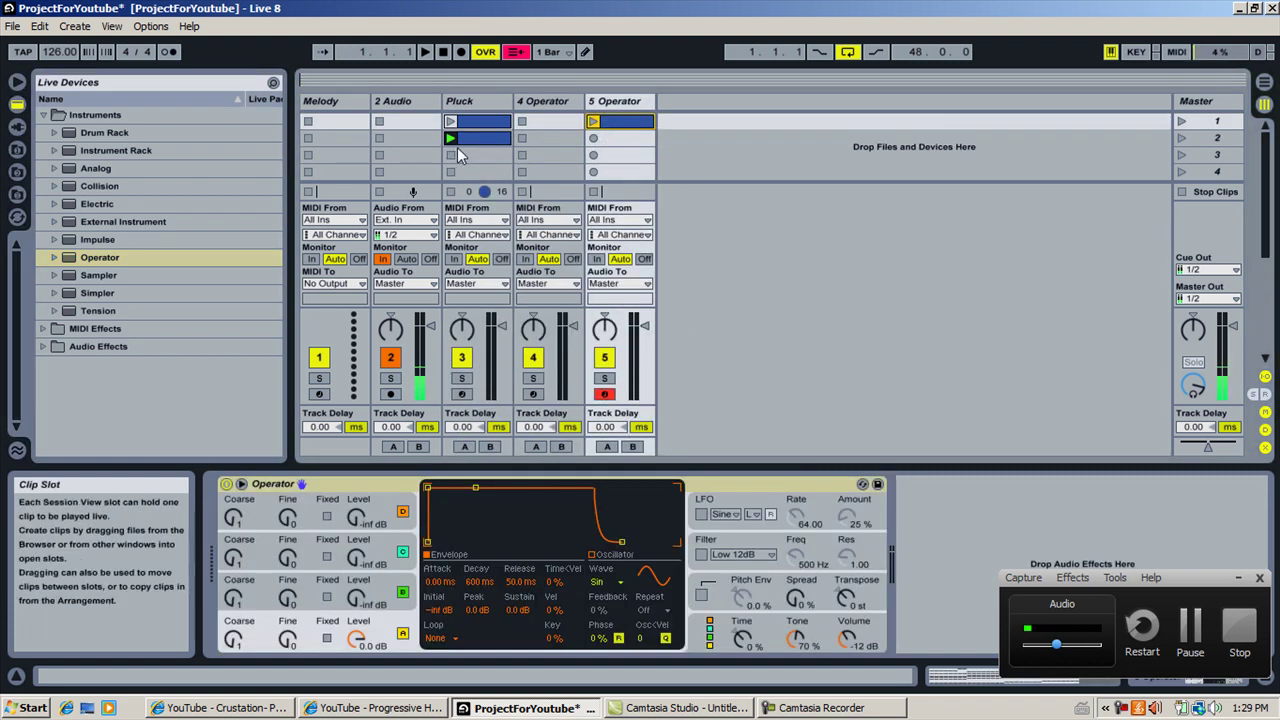
# - Inspect the MIDI notes of the second Pluck clip and return to the track's device view
pyautogui.doubleClick(479, 139)
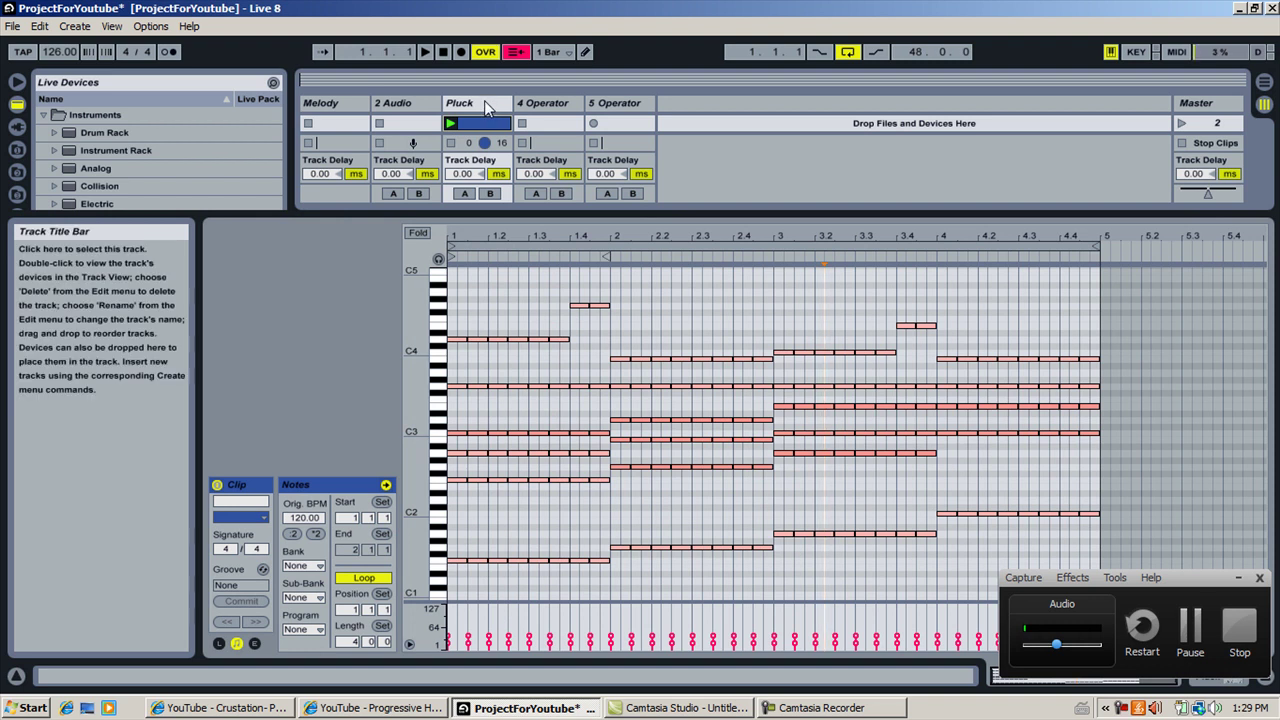
pyautogui.doubleClick(486, 101)
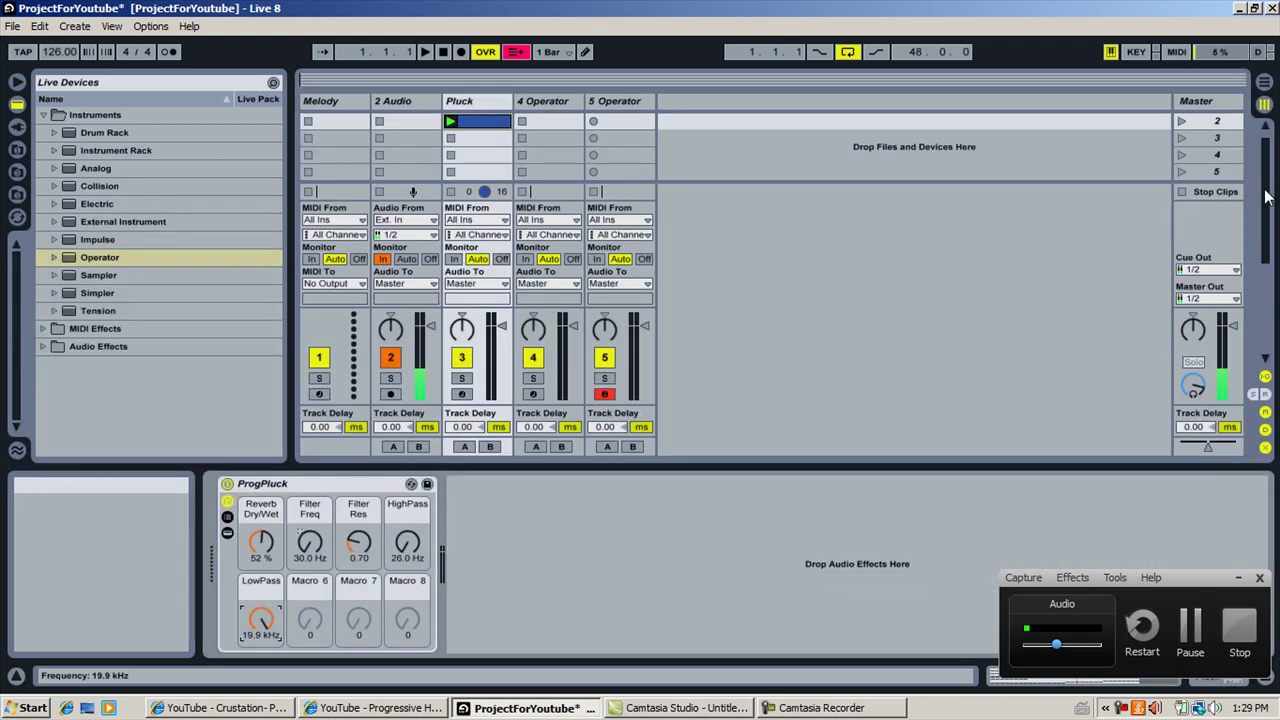
pyautogui.scroll(1, 1040, 148)
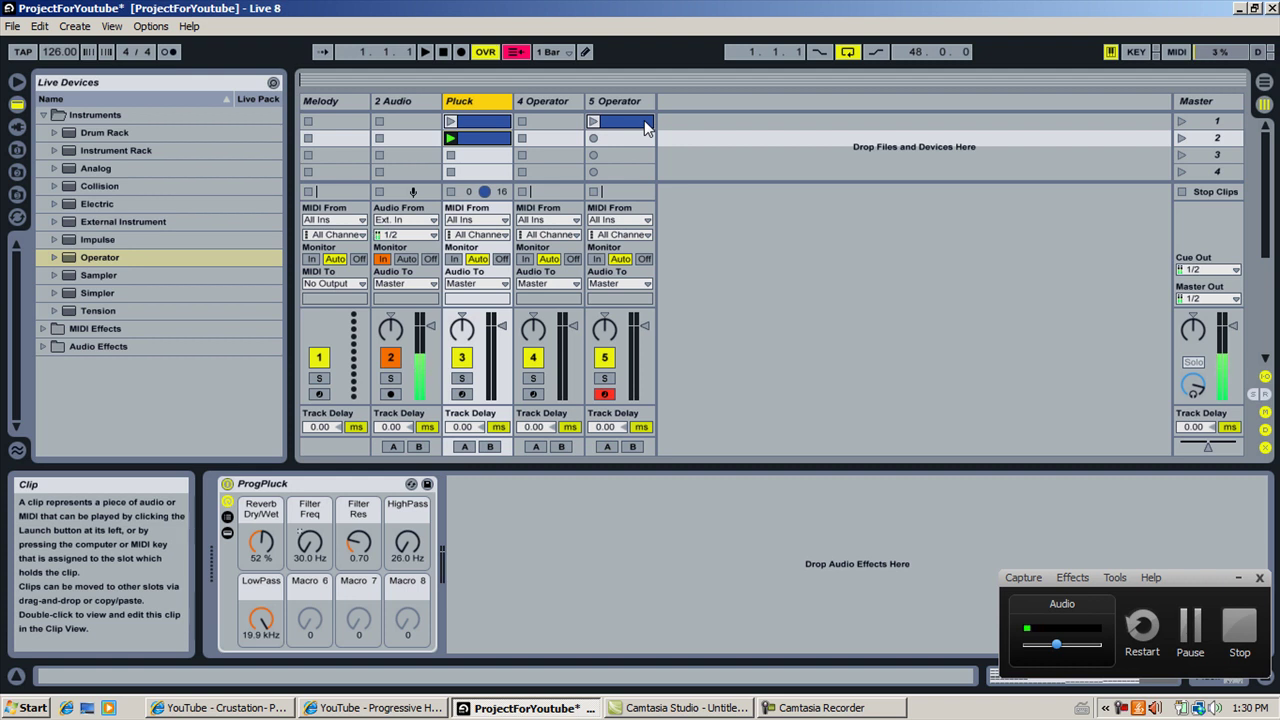
# - Raise the audio input level in Camtasia Recorder
pyautogui.moveTo(1056, 644); pyautogui.dragTo(1090, 648)
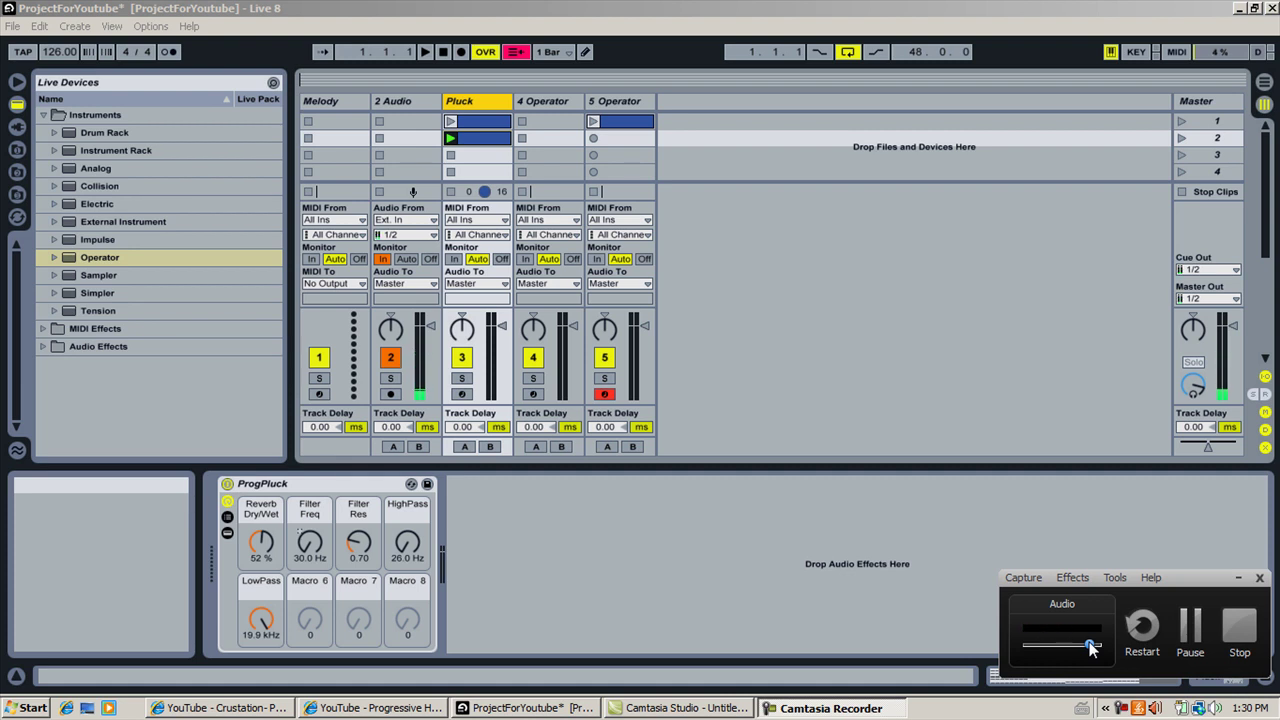
pyautogui.moveTo(1091, 648); pyautogui.dragTo(1079, 650)
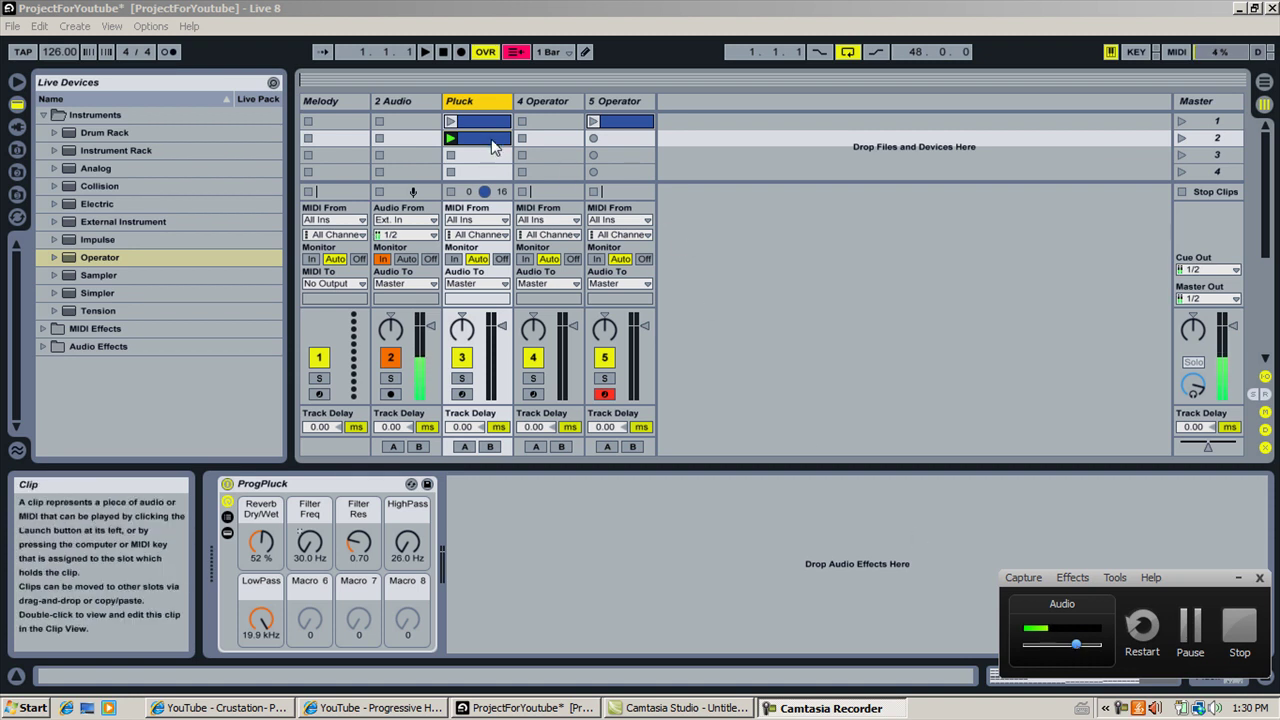
# - Review the note pattern of the copied clip on the 5 Operator track and return to its Operator device
pyautogui.click(633, 124)
pyautogui.doubleClick(633, 128)
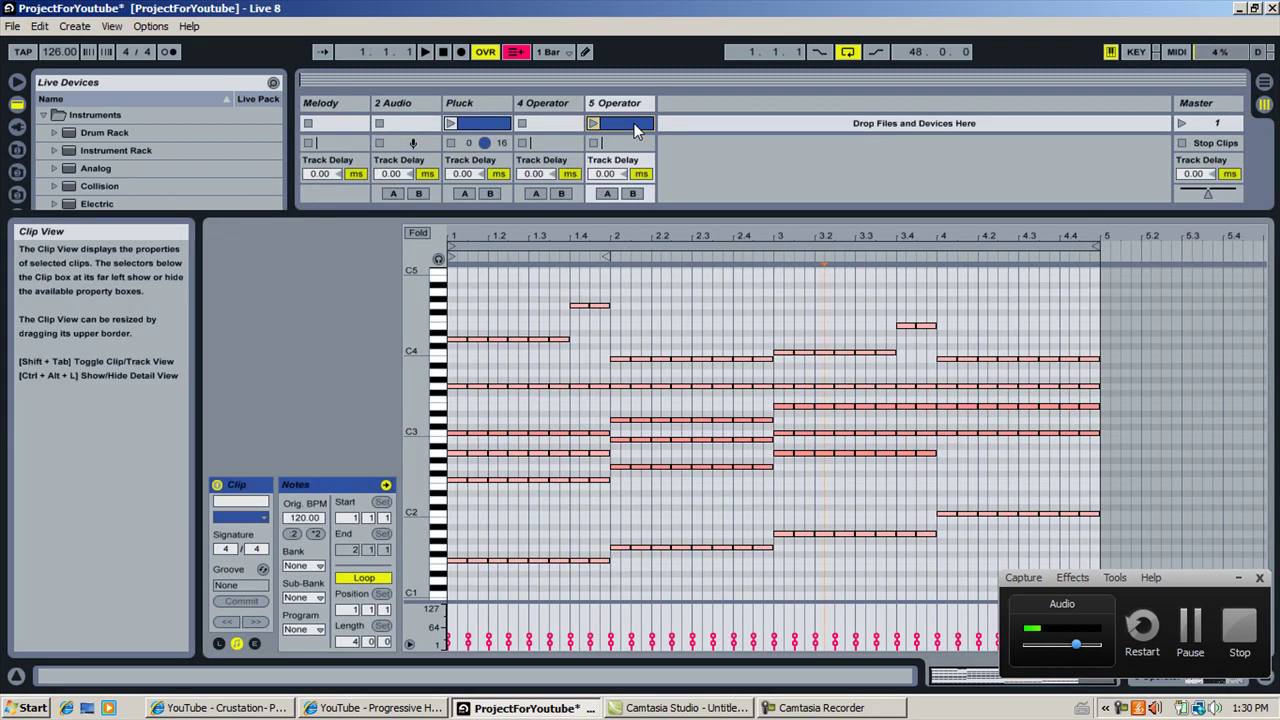
pyautogui.moveTo(417, 426); pyautogui.dragTo(417, 428)
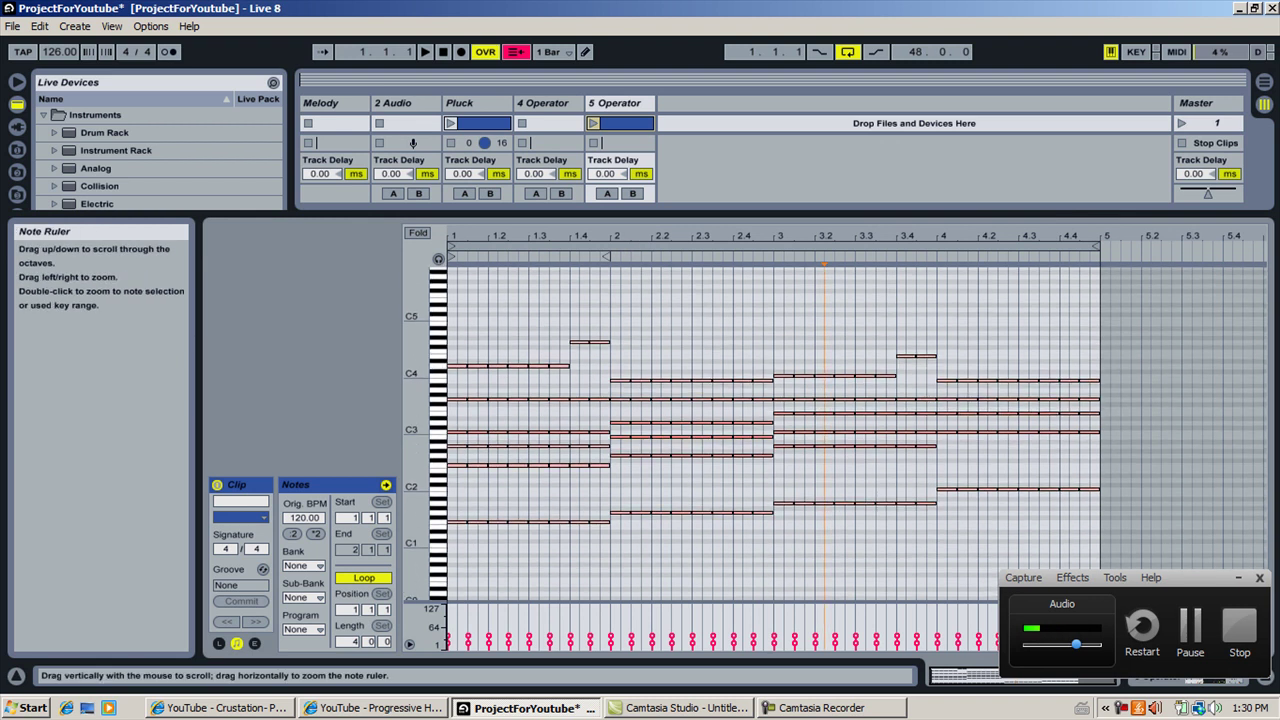
pyautogui.doubleClick(605, 106)
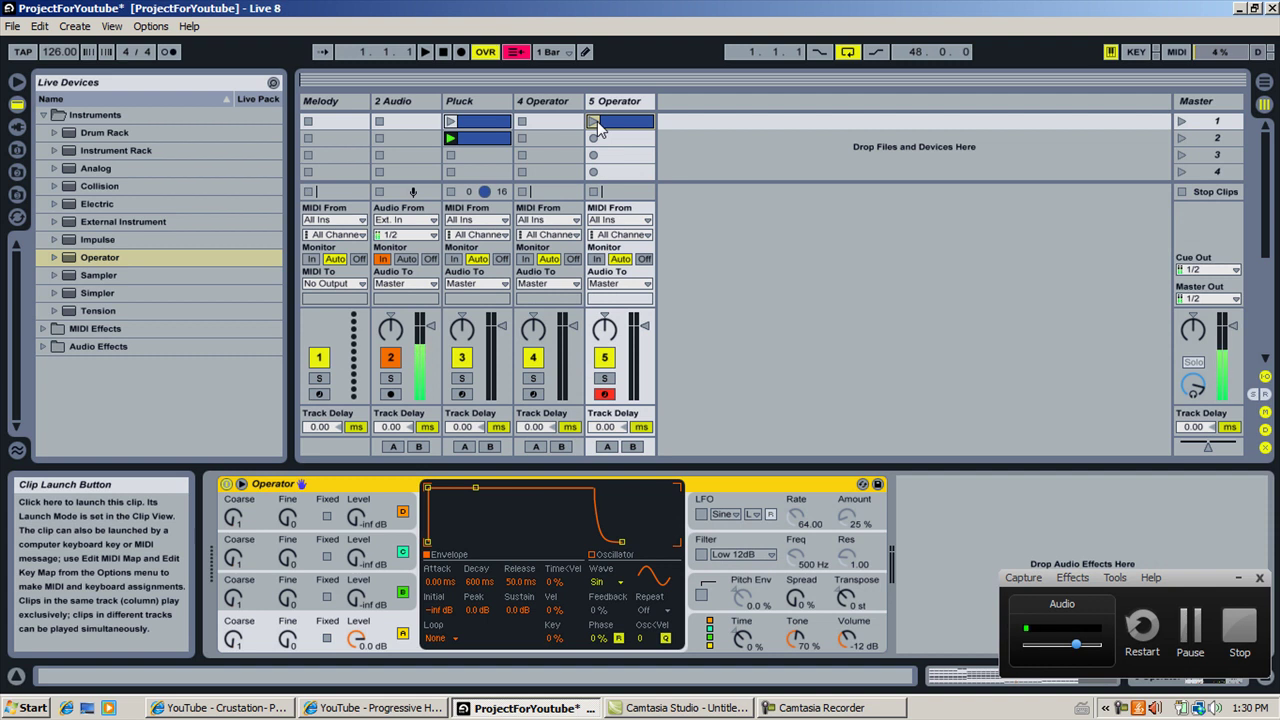
pyautogui.click(608, 104)
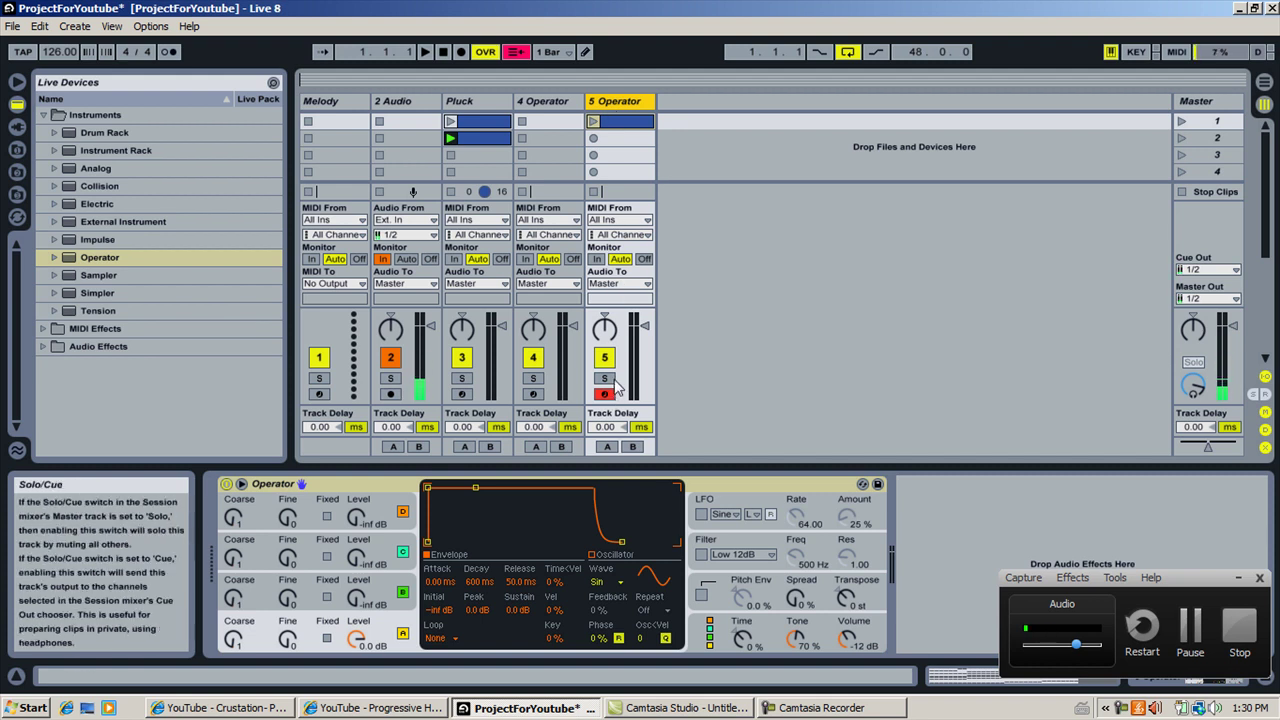
# - Deactivate the Pluck and 4 Operator tracks and select the 5 Operator track
pyautogui.click(461, 357)
pyautogui.click(533, 357)
pyautogui.click(620, 101)
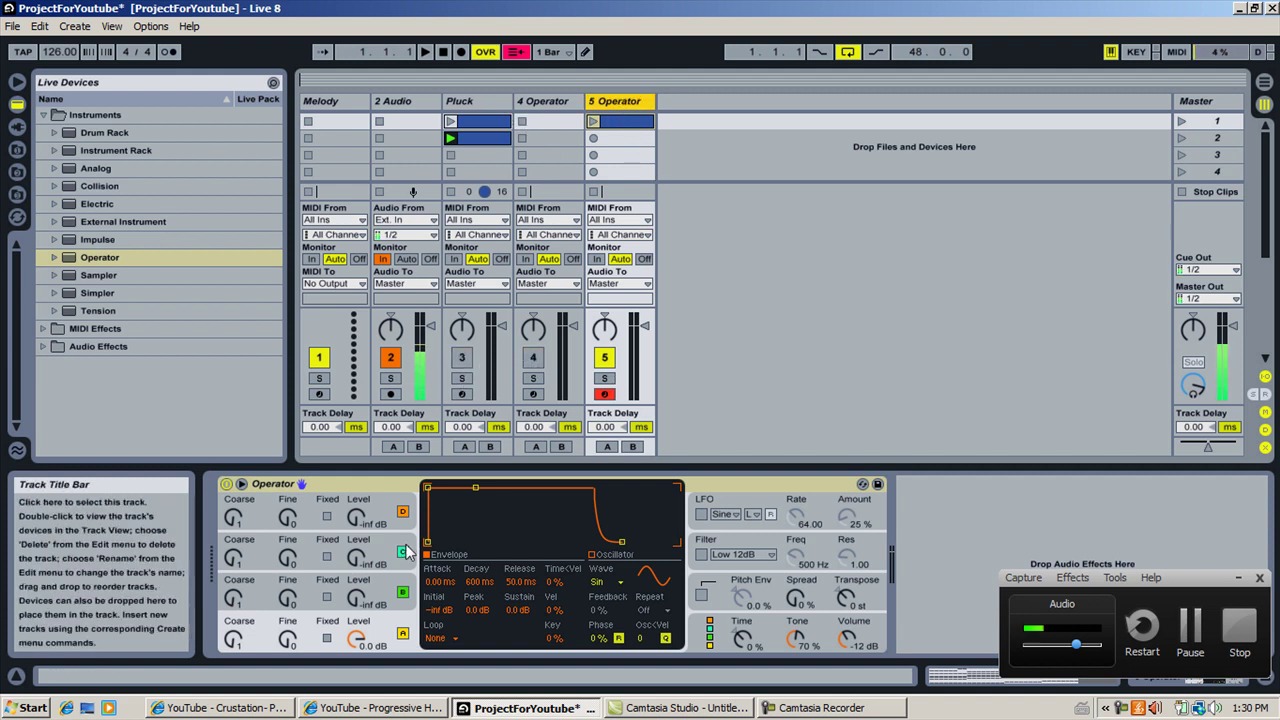
# - Compare Operator's stacked and parallel algorithms, and choose the one that outputs all four oscillators in parallel
pyautogui.click(711, 640)
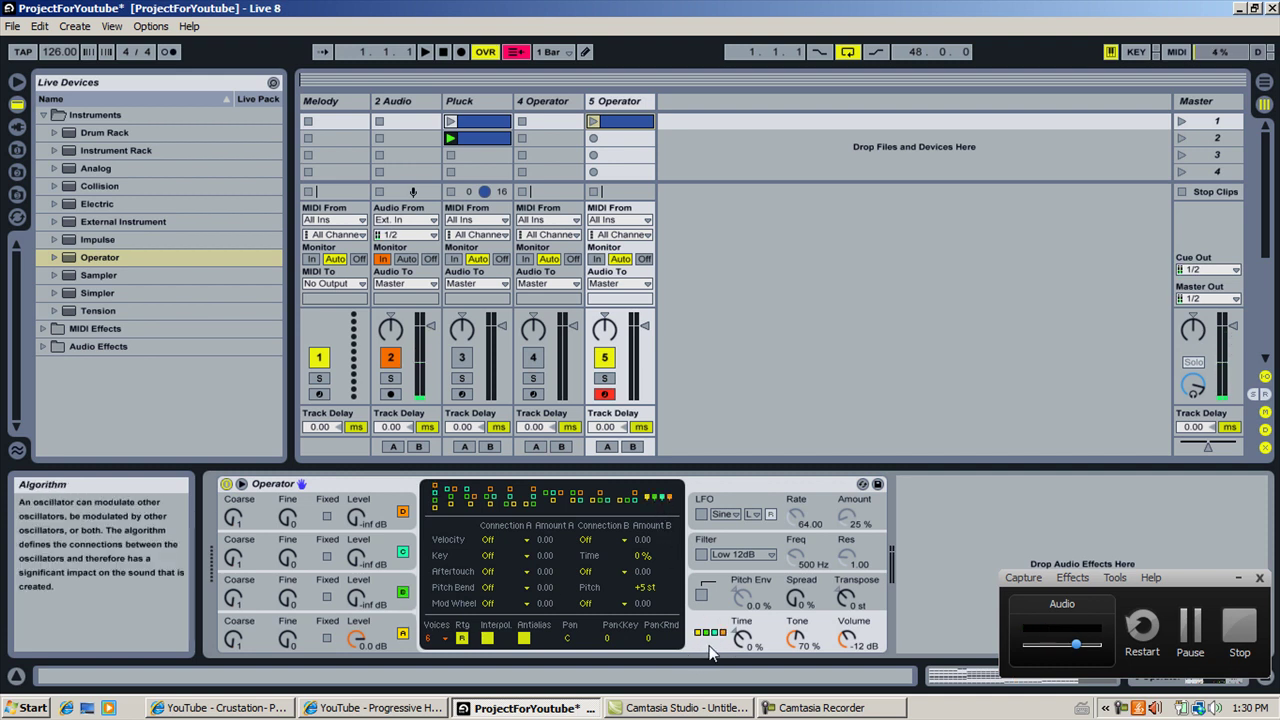
pyautogui.click(437, 503)
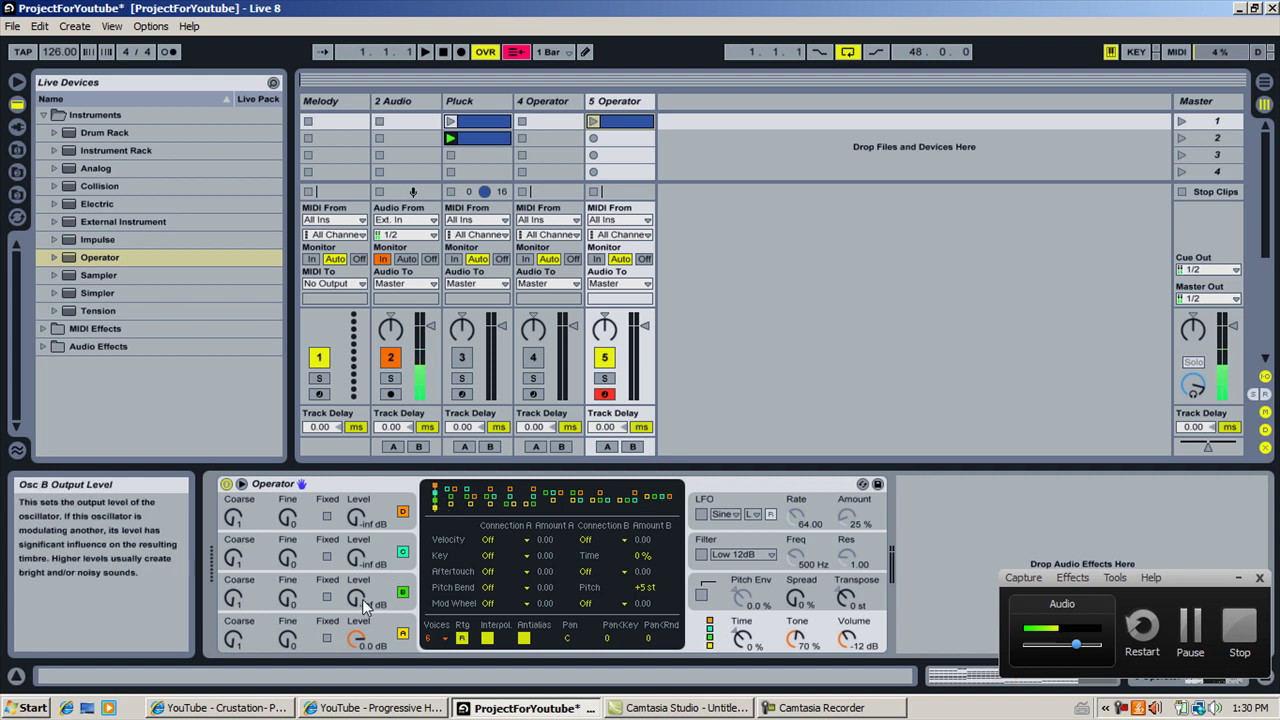
pyautogui.moveTo(361, 599)
pyautogui.mouseDown()
pyautogui.moveTo(361, 585)
pyautogui.moveTo(380, 604)
pyautogui.moveTo(380, 590)
pyautogui.moveTo(354, 600)
pyautogui.mouseUp()
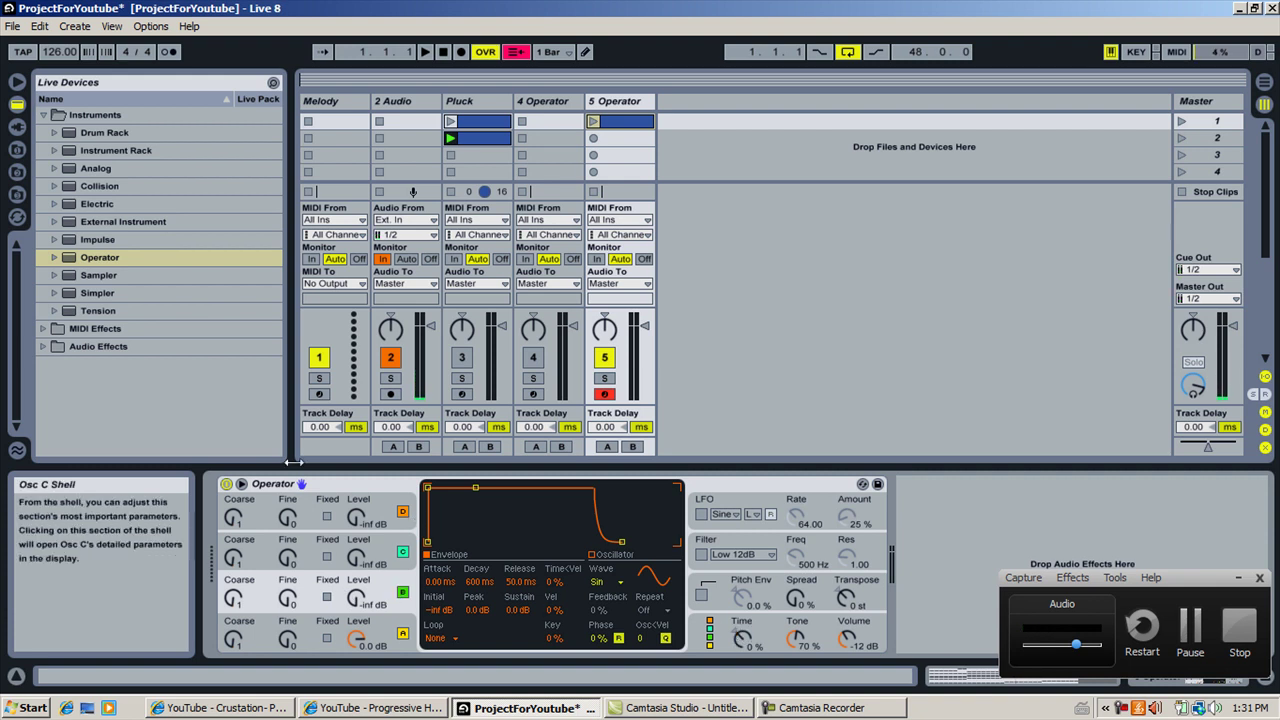
pyautogui.click(740, 628)
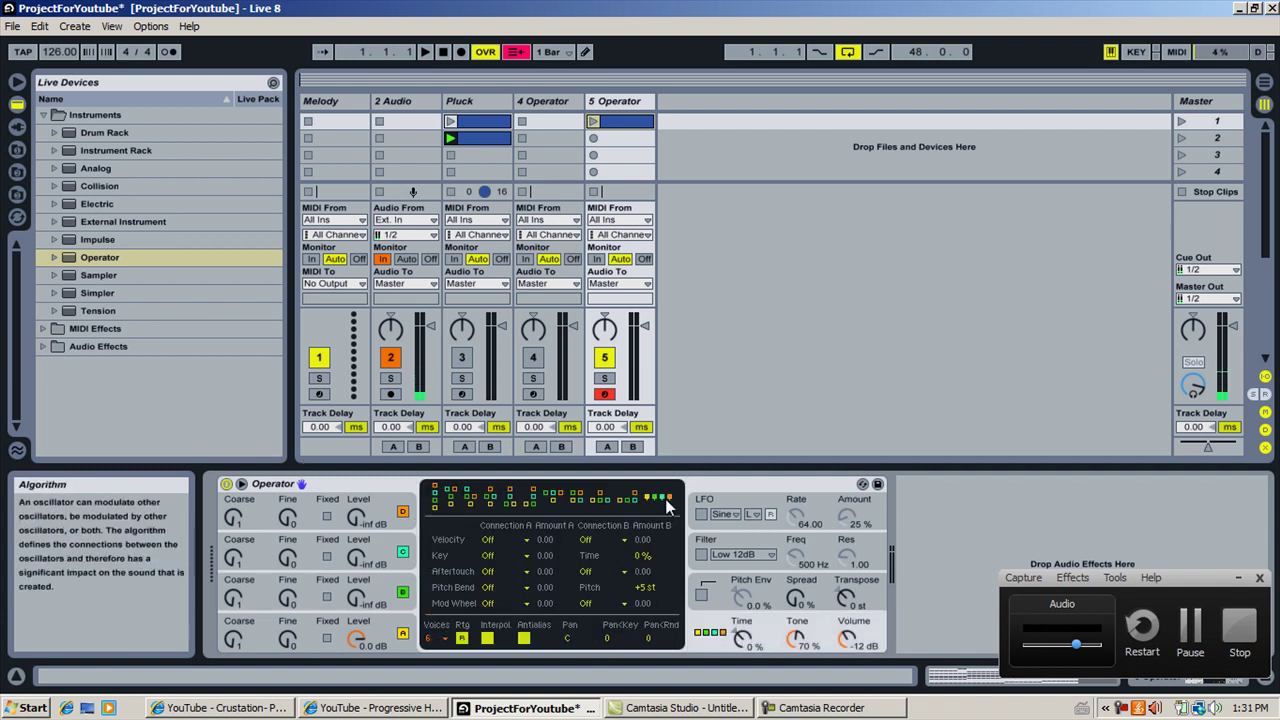
# - Set the waveforms of oscillators A and B to Saw D
pyautogui.click(385, 562)
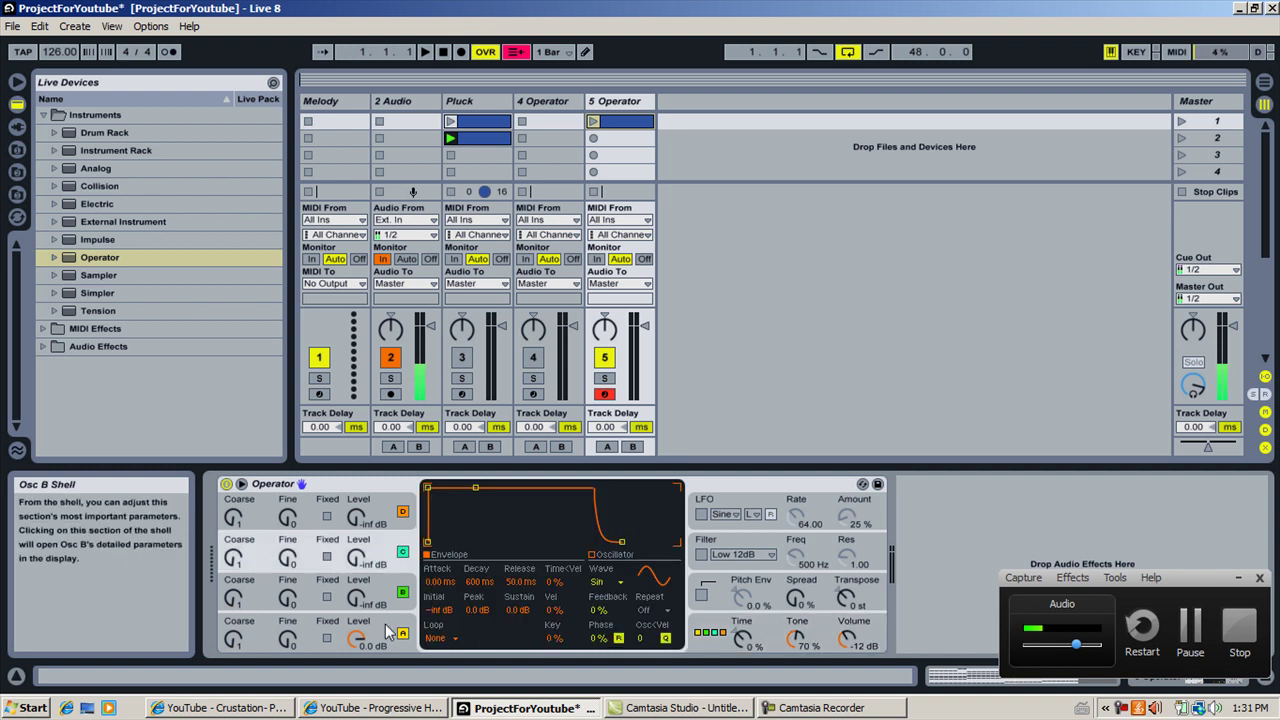
pyautogui.click(385, 630)
pyautogui.click(612, 584)
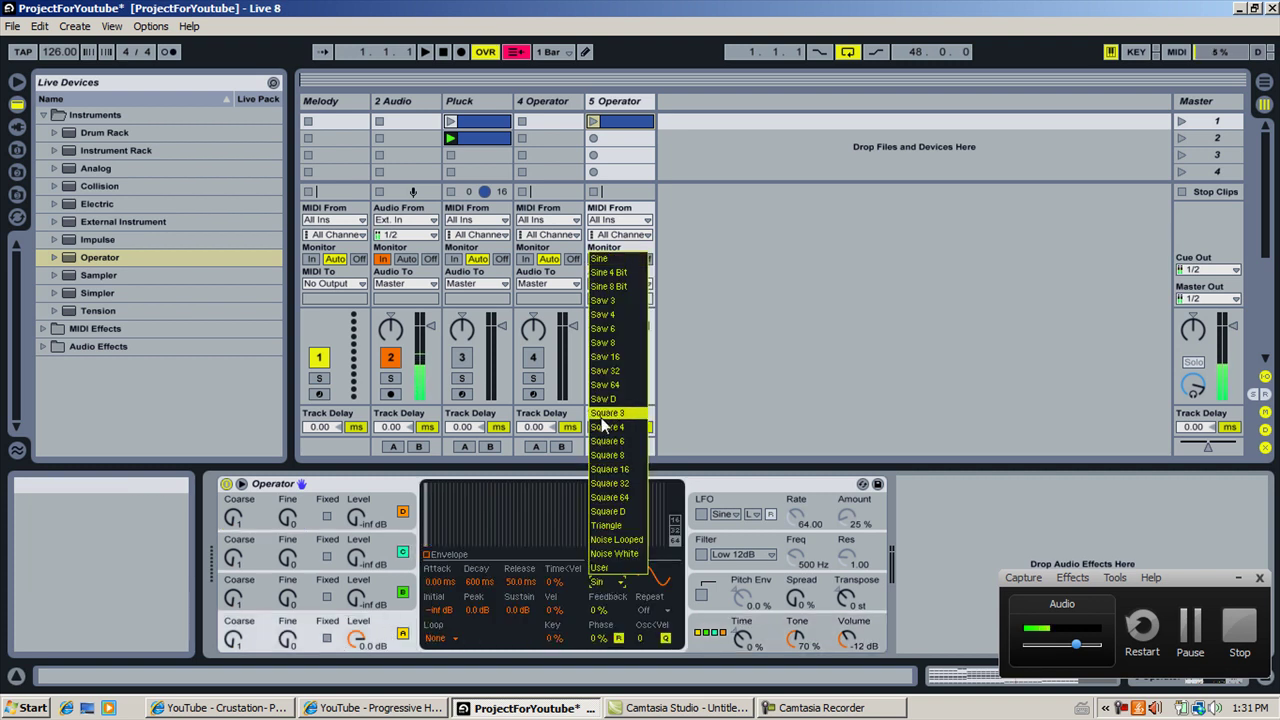
pyautogui.click(606, 416)
pyautogui.click(393, 588)
pyautogui.click(608, 582)
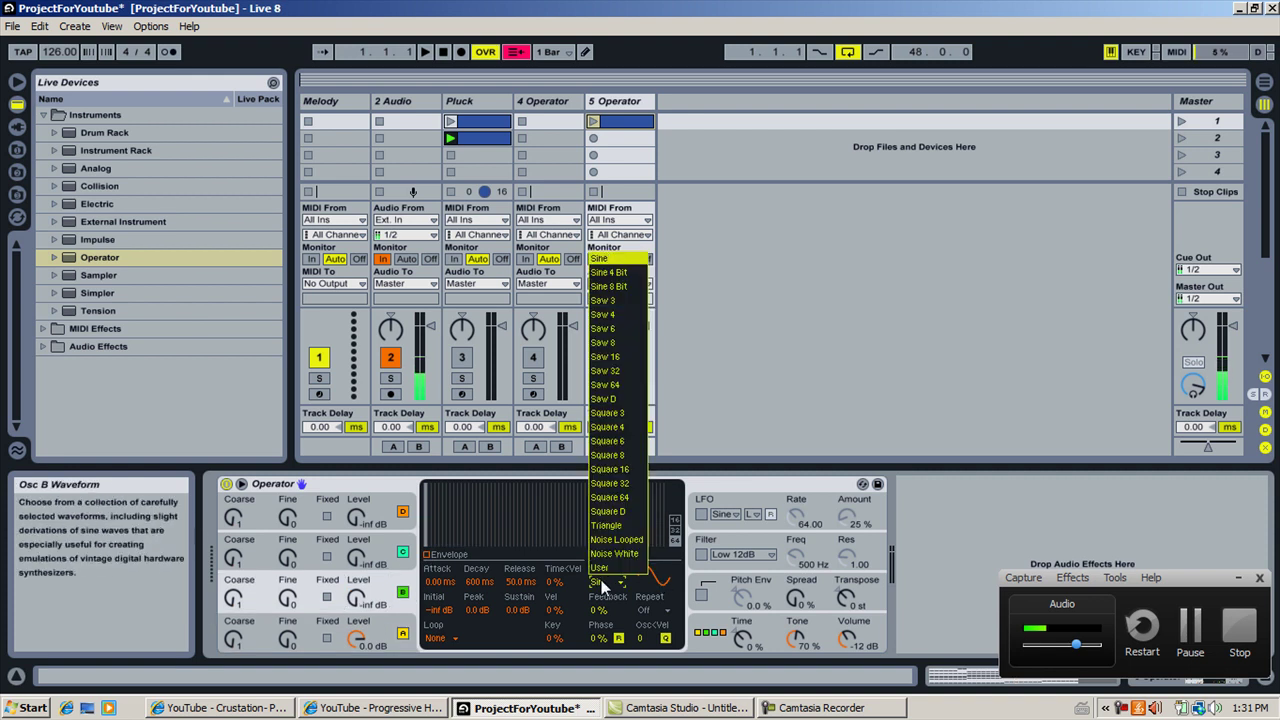
pyautogui.click(606, 420)
# - Set oscillators C and D to the Saw D waveform and raise the levels of oscillators B, C and D to 0.0 dB
pyautogui.click(370, 560)
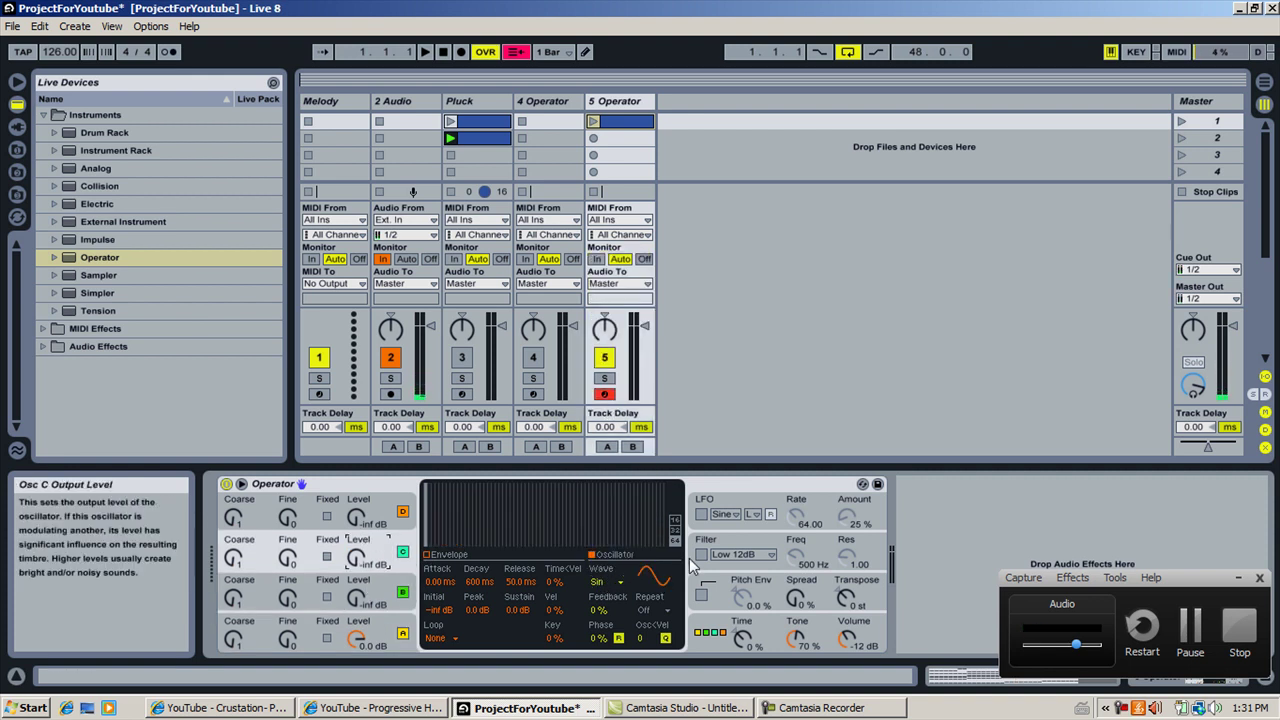
pyautogui.click(608, 582)
pyautogui.click(622, 402)
pyautogui.click(357, 636)
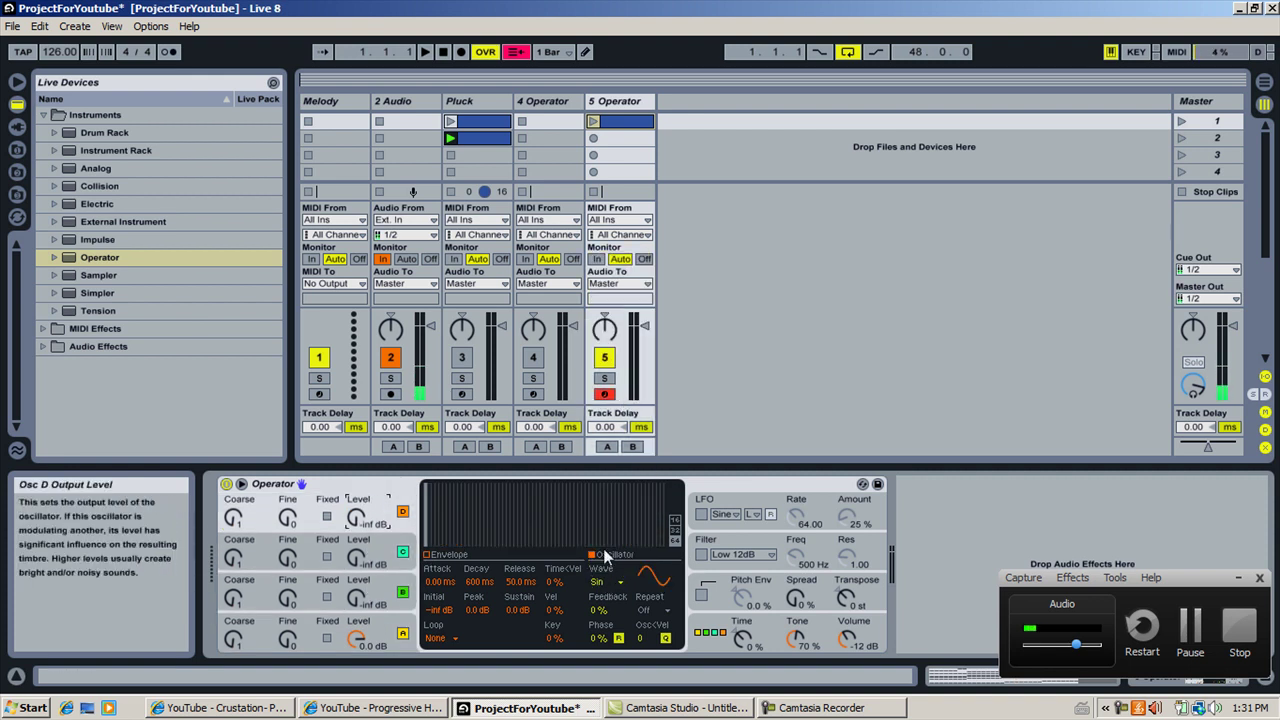
pyautogui.click(612, 582)
pyautogui.click(607, 447)
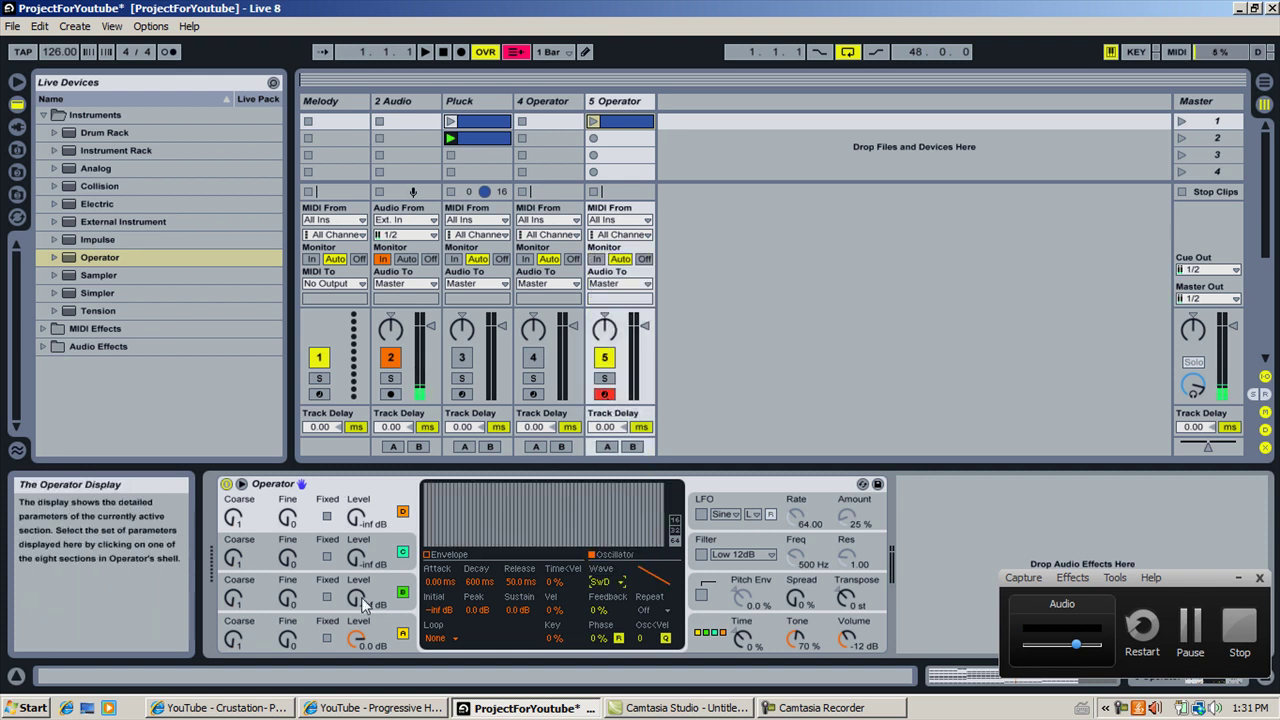
pyautogui.moveTo(360, 598); pyautogui.dragTo(358, 485)
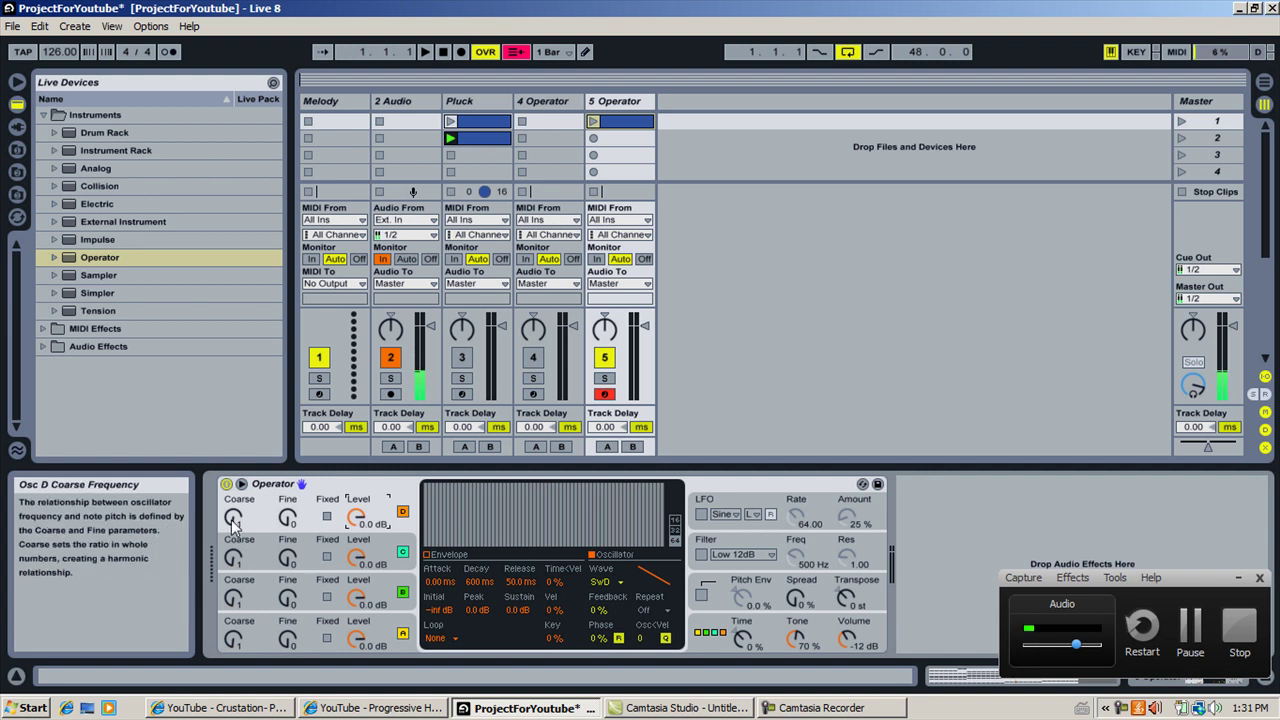
# - Check the Pluck track's tuning as a reference and set the 5 Operator oscillators' Fine values to 10 for B, 5 for C and 3 for D
pyautogui.click(459, 101)
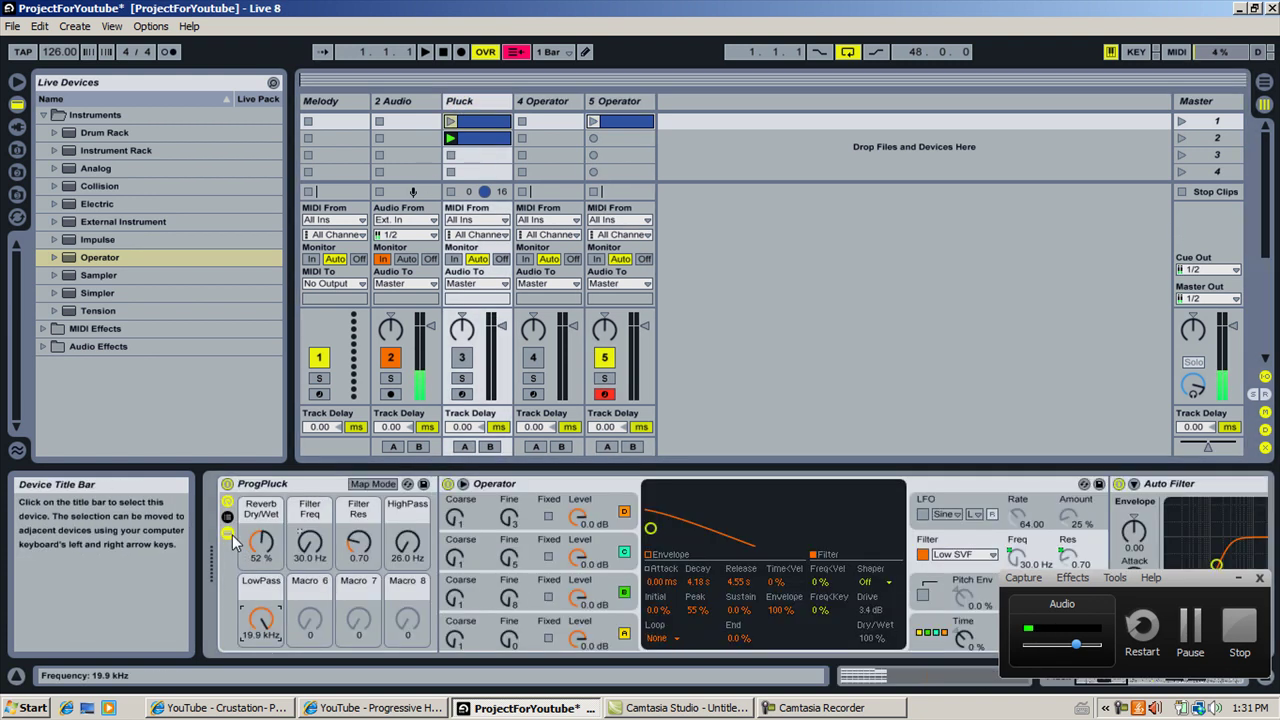
pyautogui.click(611, 103)
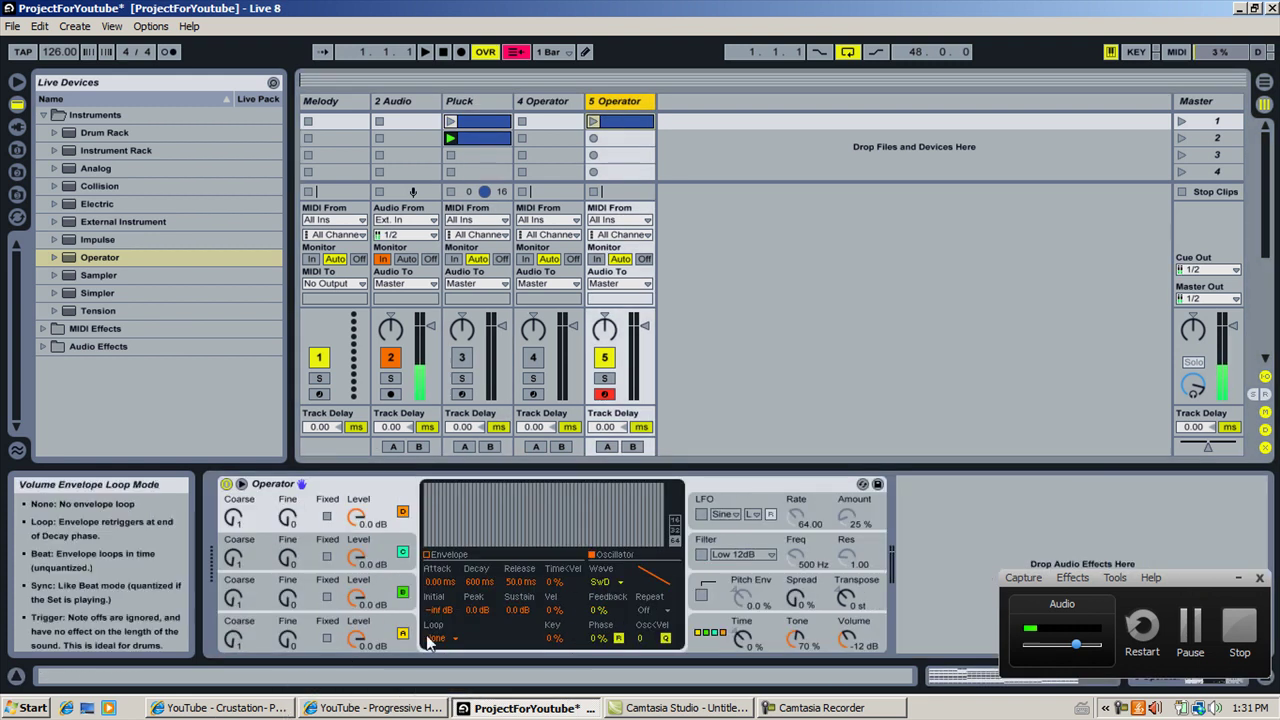
pyautogui.click(289, 600)
pyautogui.moveTo(288, 600); pyautogui.dragTo(288, 590)
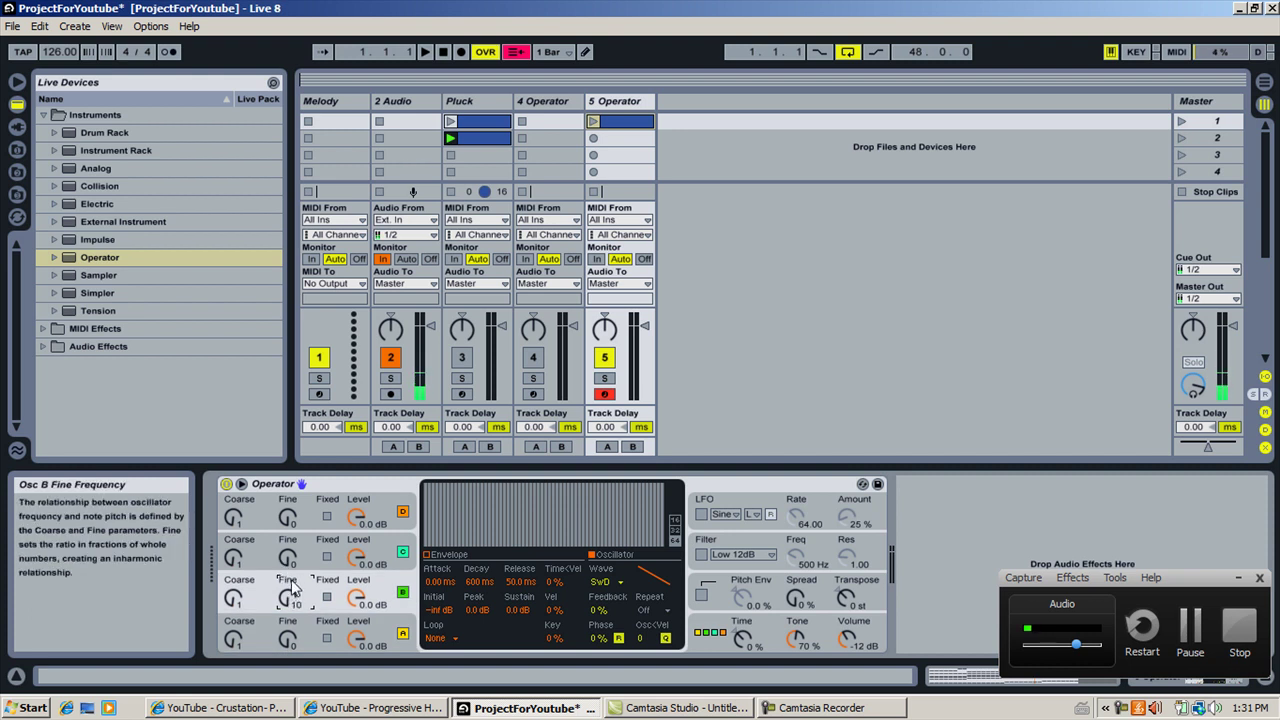
pyautogui.click(287, 557)
pyautogui.click(287, 517)
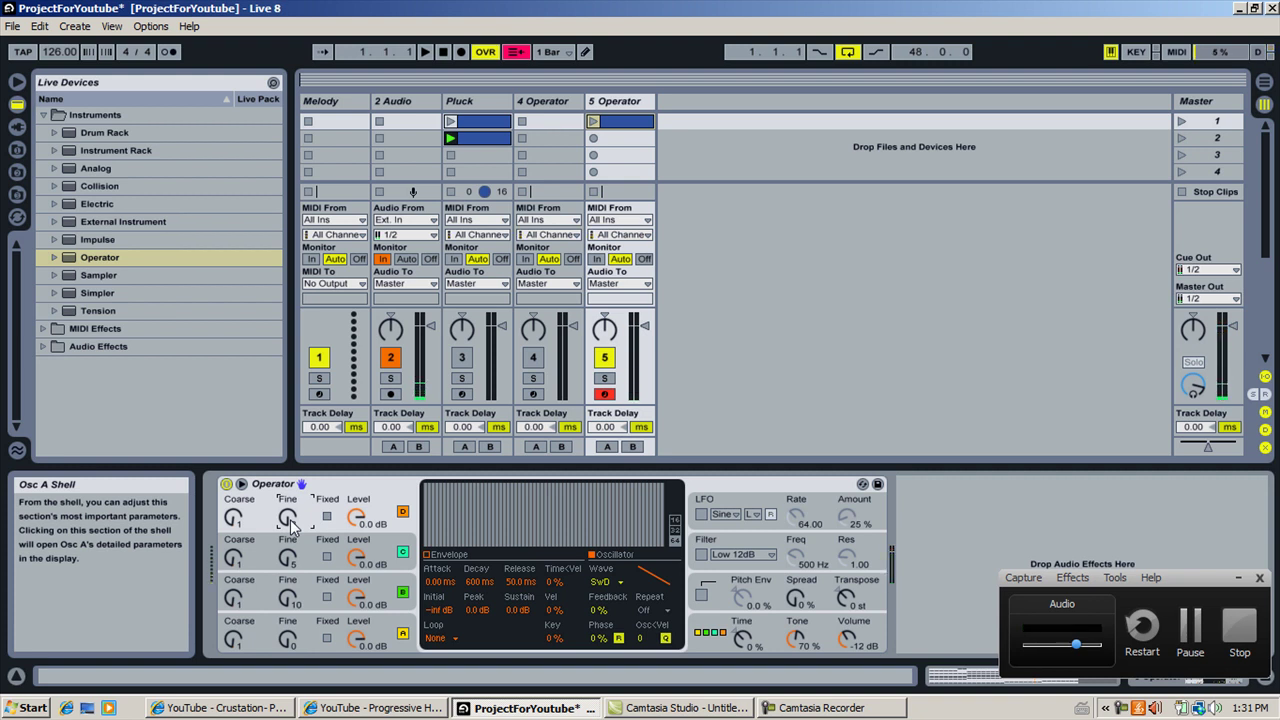
# - Lower the 5 Operator track's volume to -17.3 dB and bring it partway back up
pyautogui.click(643, 326)
pyautogui.moveTo(643, 326); pyautogui.dragTo(643, 365)
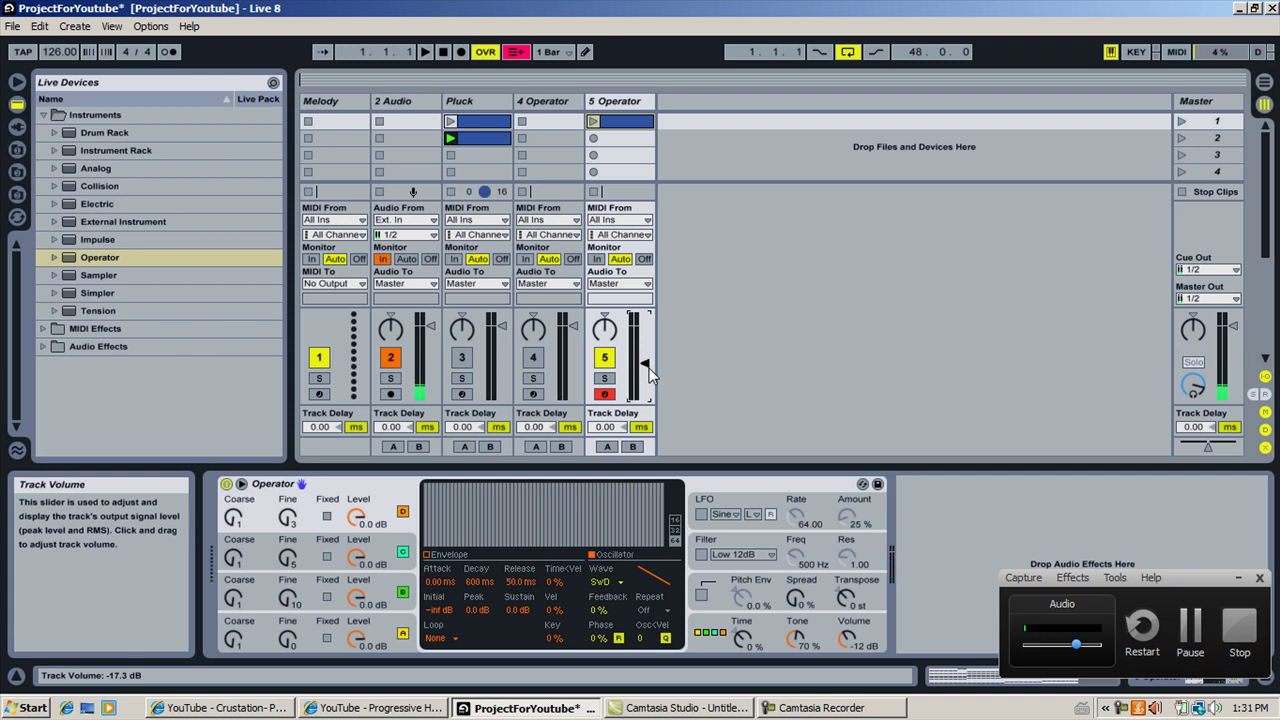
pyautogui.moveTo(645, 364); pyautogui.dragTo(644, 338)
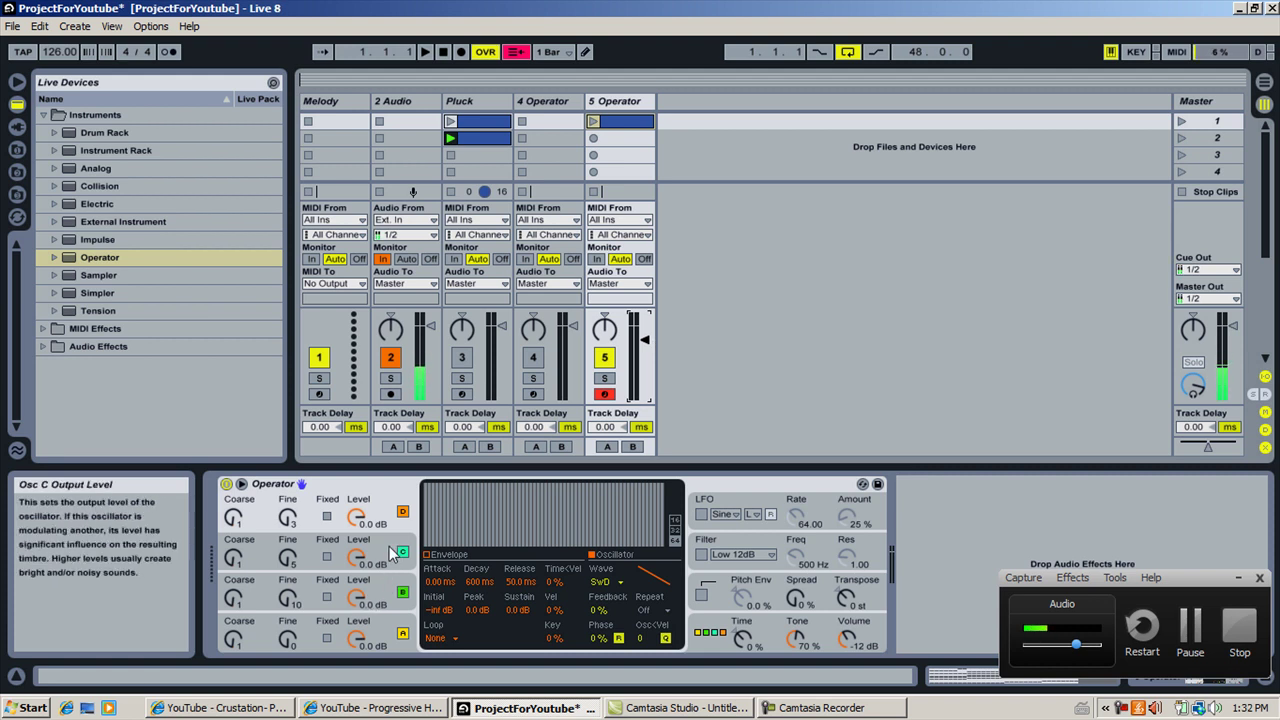
# - Try different amounts of Operator's stereo Spread up to 100 % and settle on 75 %
pyautogui.click(728, 596)
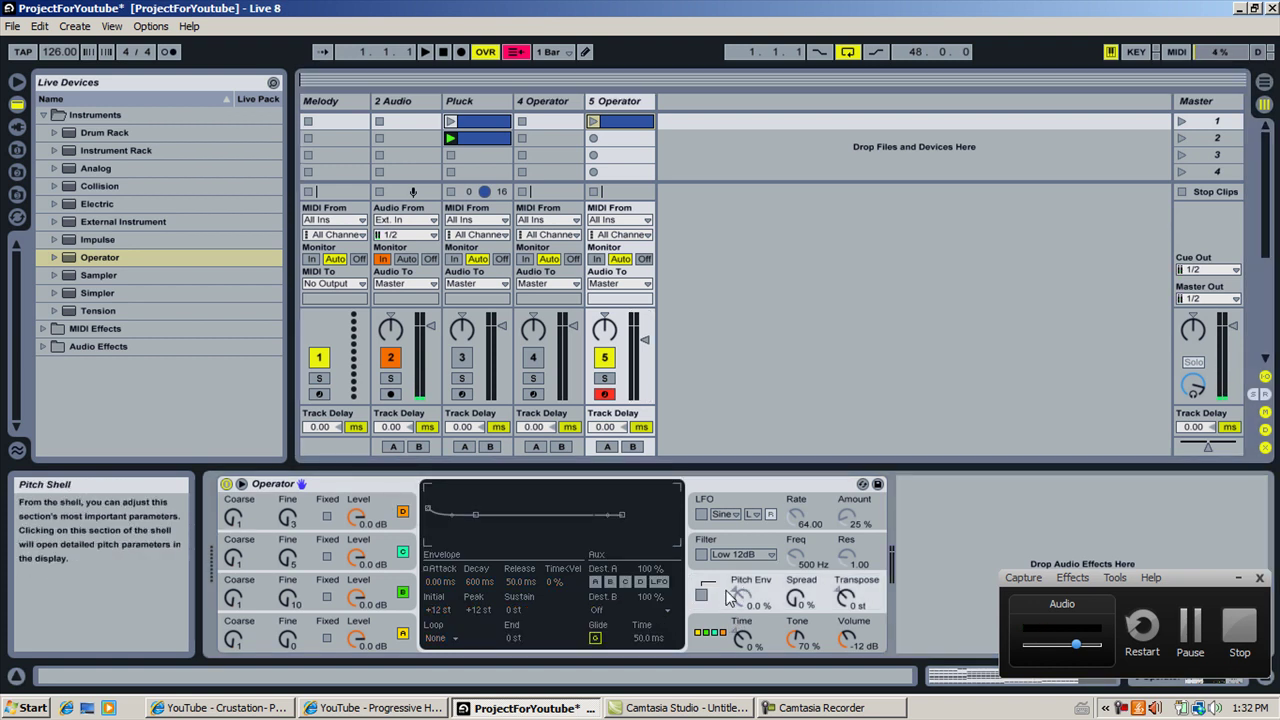
pyautogui.moveTo(795, 598)
pyautogui.mouseDown()
pyautogui.moveTo(795, 560)
pyautogui.moveTo(795, 583)
pyautogui.mouseUp()
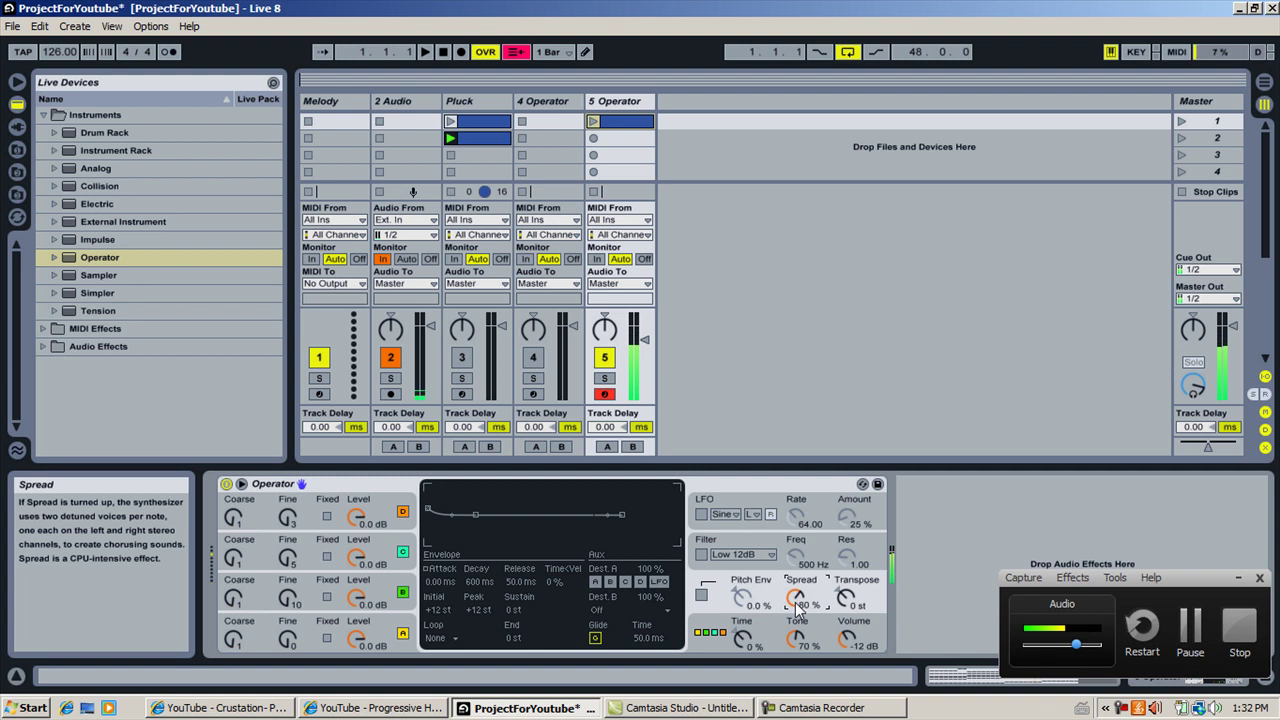
pyautogui.moveTo(797, 600); pyautogui.dragTo(797, 580)
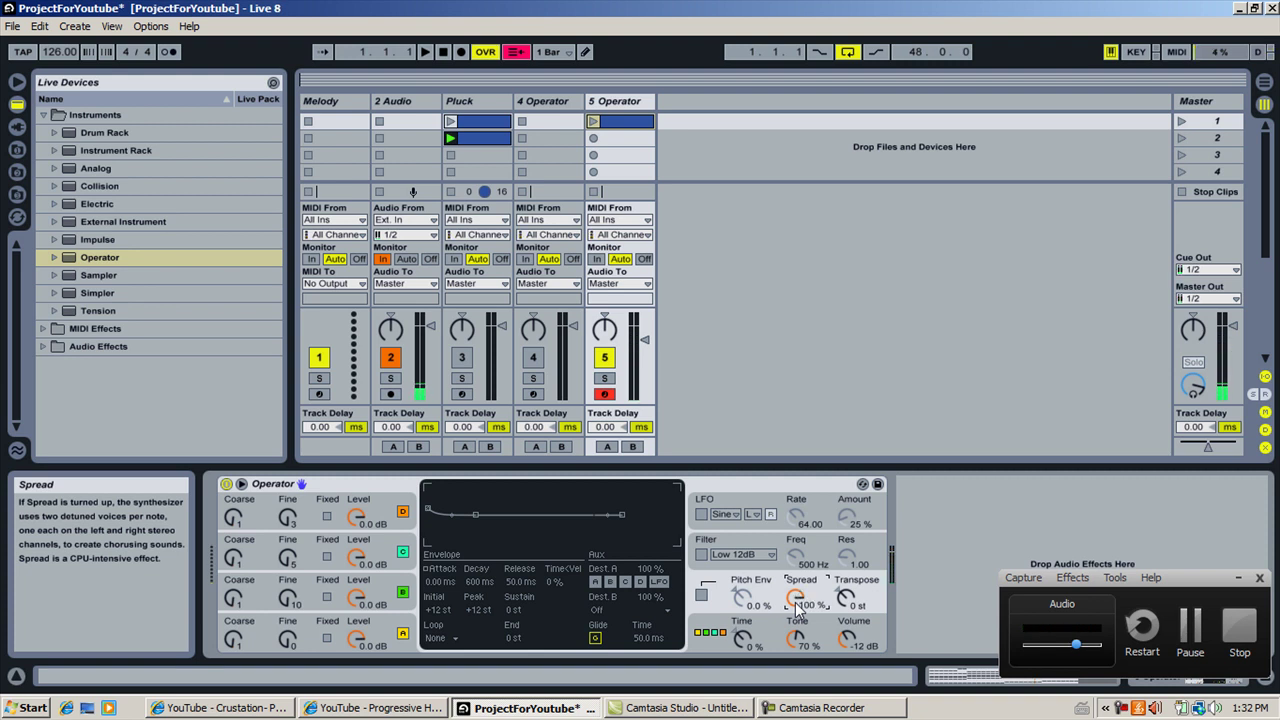
pyautogui.moveTo(797, 600); pyautogui.dragTo(797, 615)
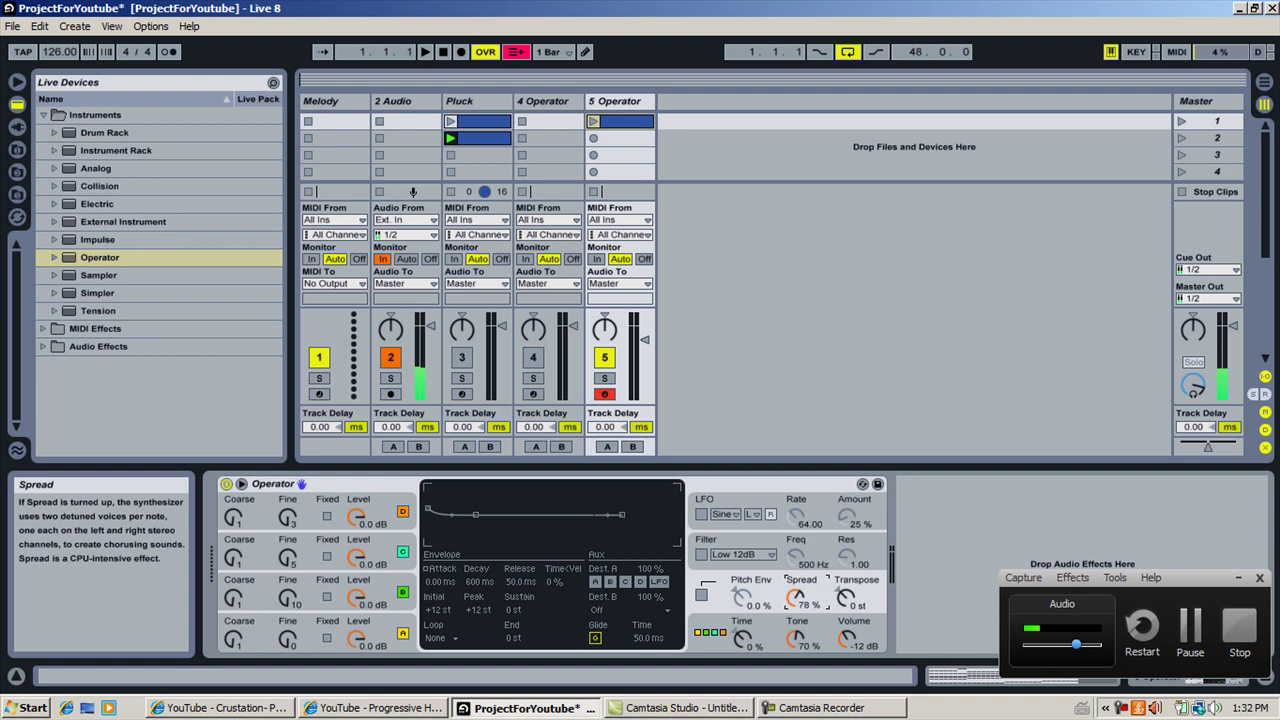
# - Turn off Operator's global Retrigger and set the number of voices to 20
pyautogui.click(785, 626)
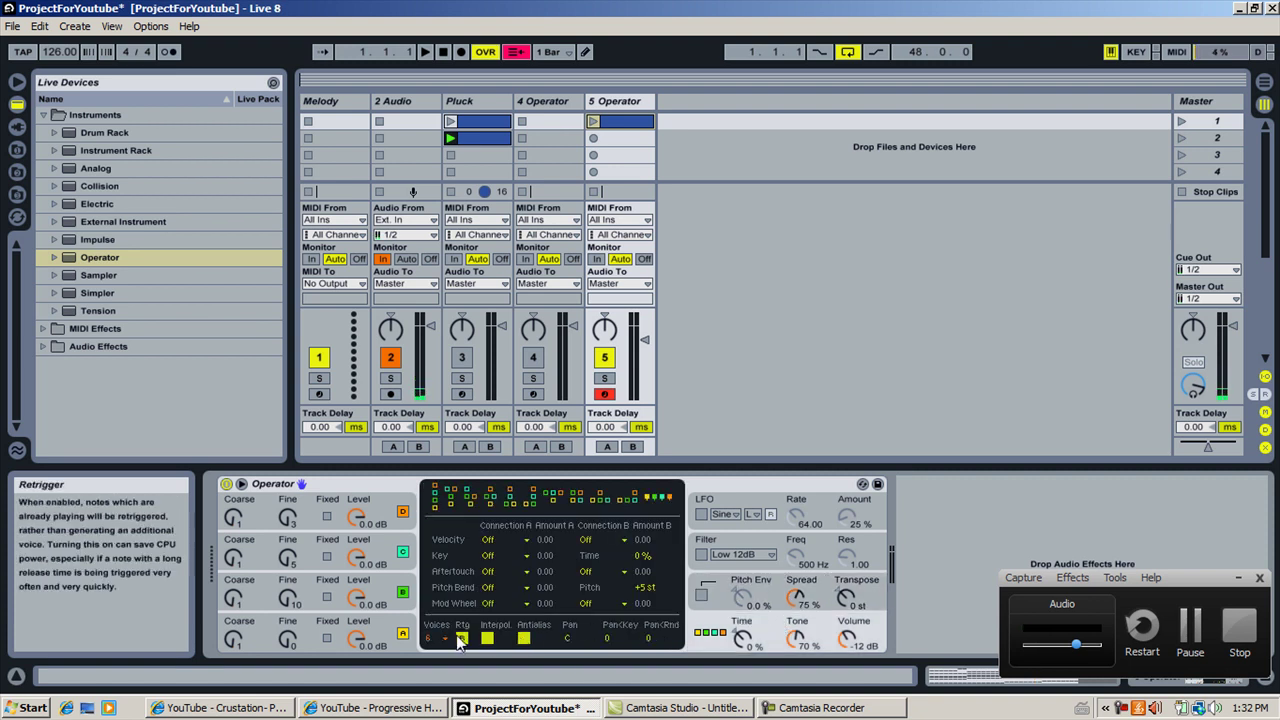
pyautogui.click(742, 636)
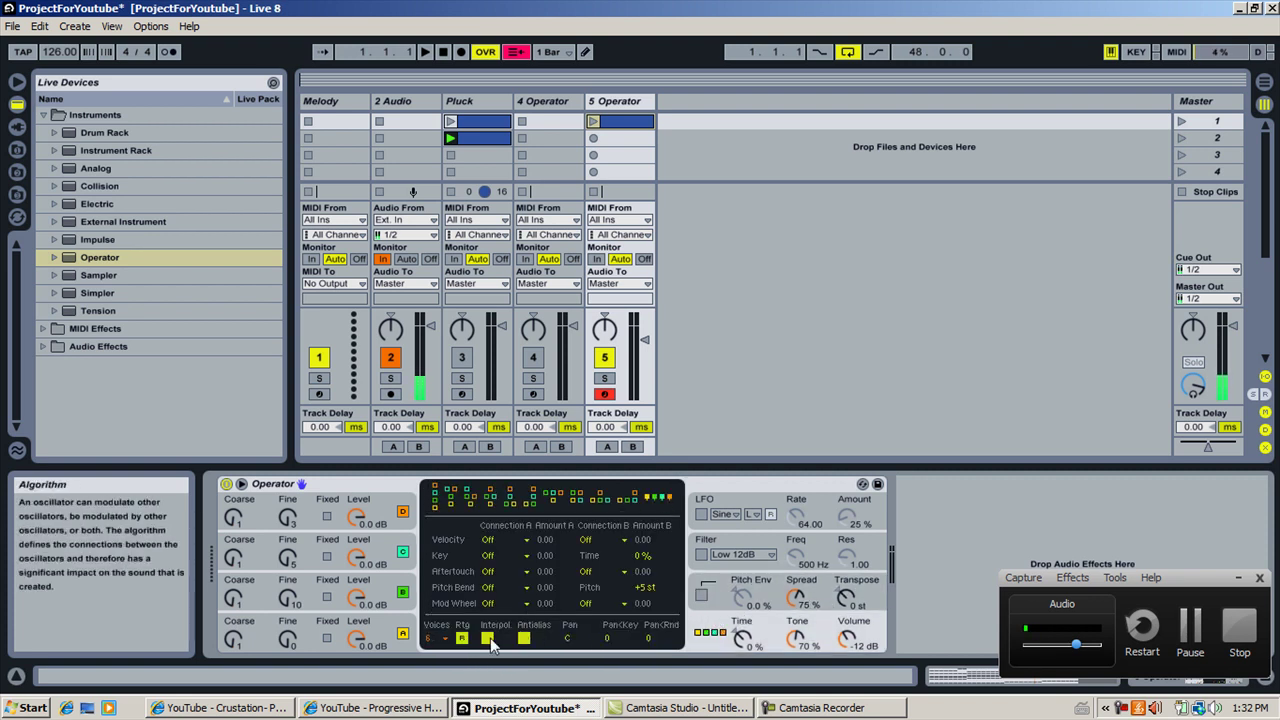
pyautogui.click(440, 638)
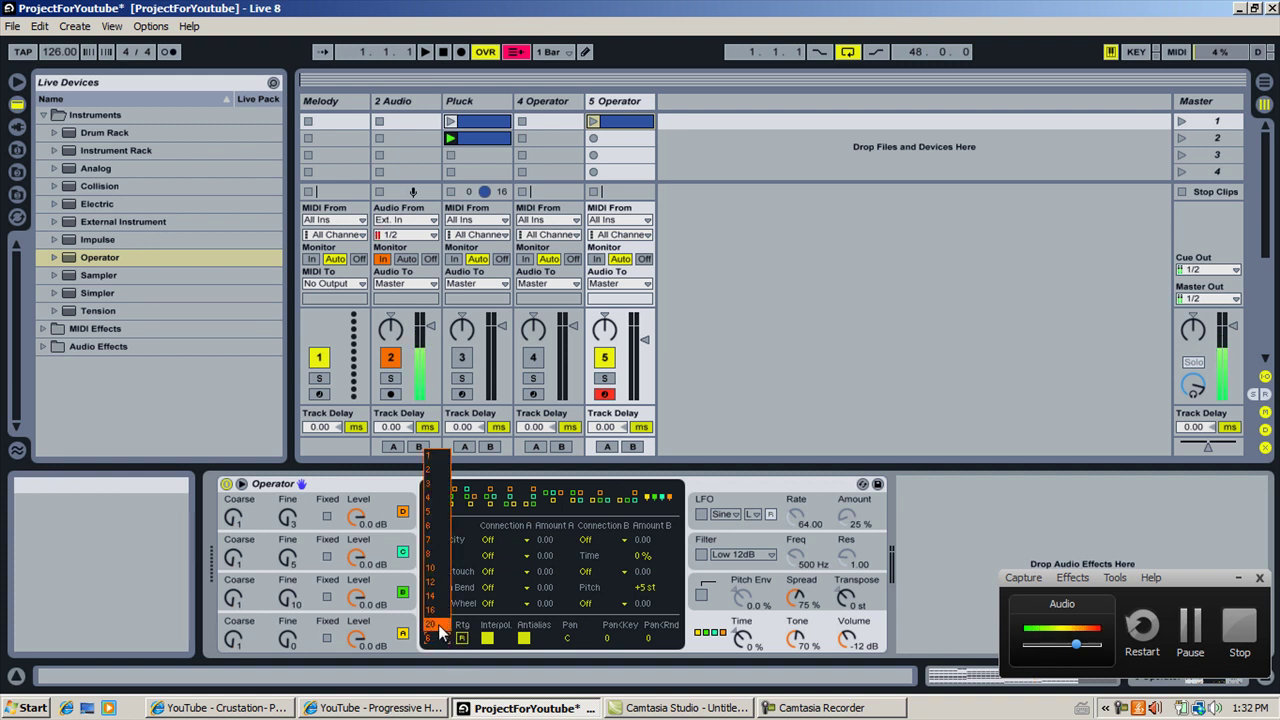
pyautogui.click(438, 525)
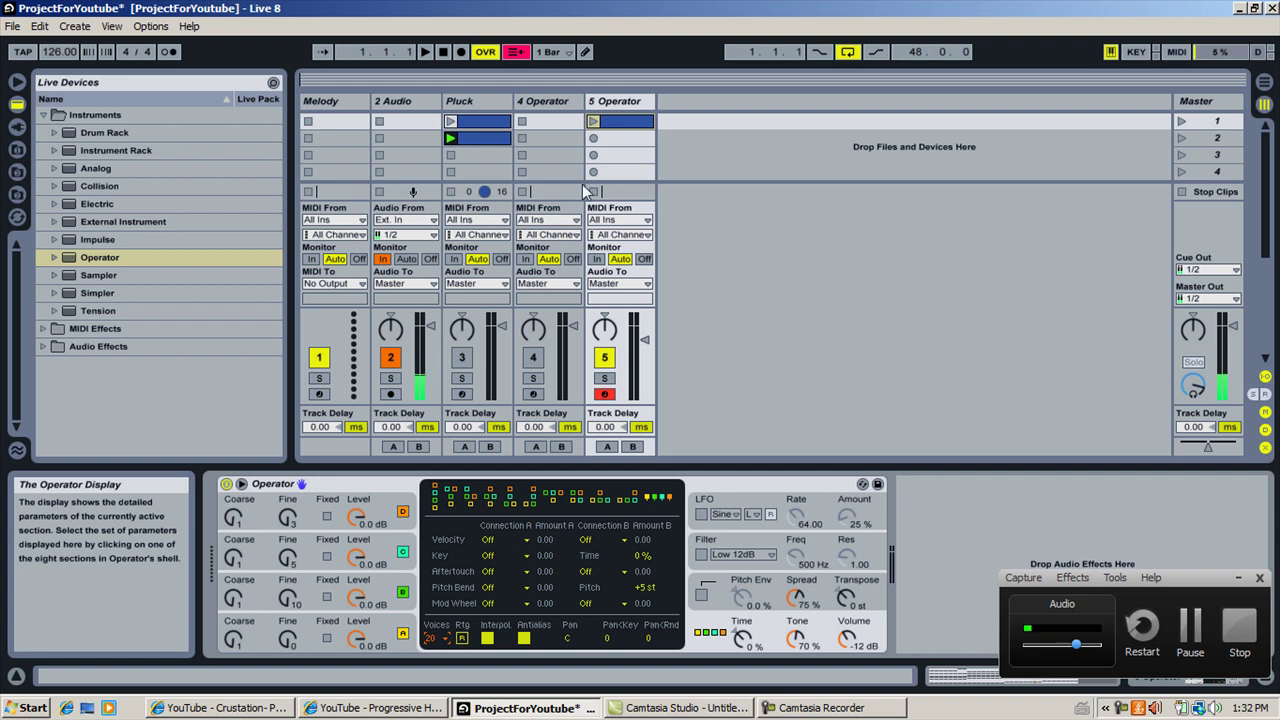
# - Audition the 5 Operator clip at a lower track volume and stop playback
pyautogui.click(593, 121)
pyautogui.moveTo(643, 341); pyautogui.dragTo(644, 371)
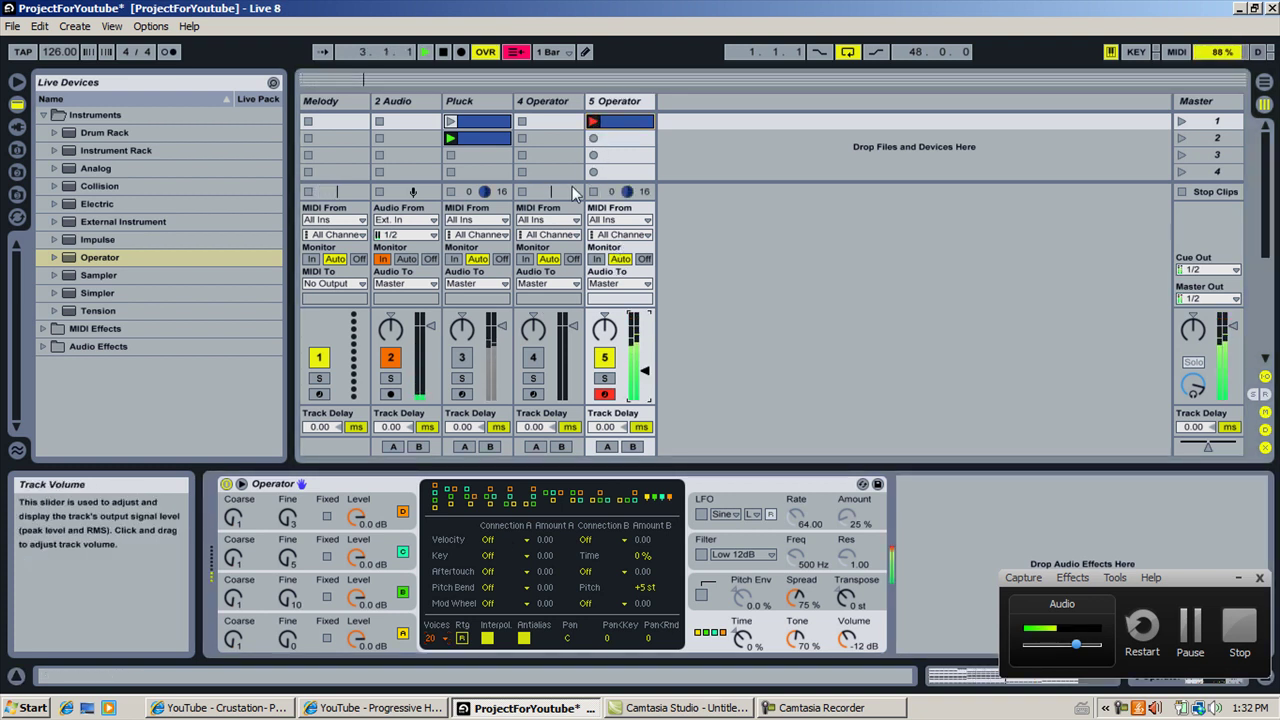
pyautogui.click(443, 52)
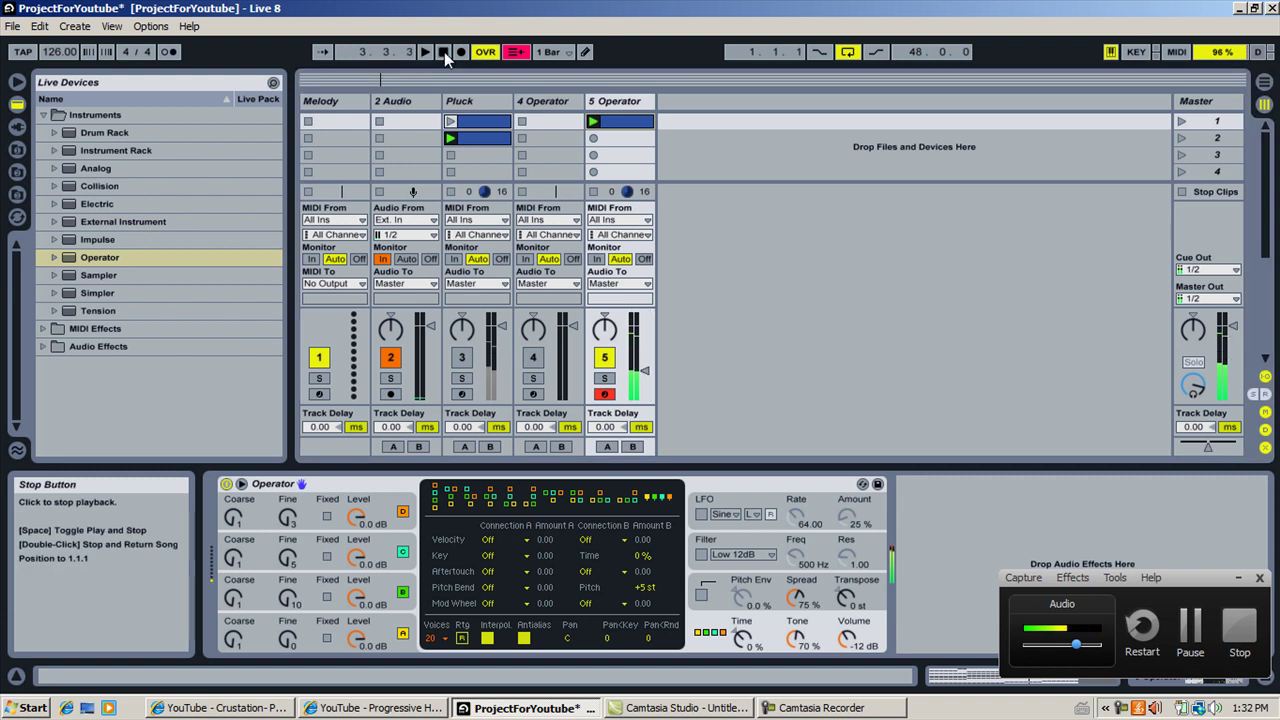
# - Set Operator's voices to 8 and raise the 5 Operator track's volume slightly
pyautogui.click(430, 638)
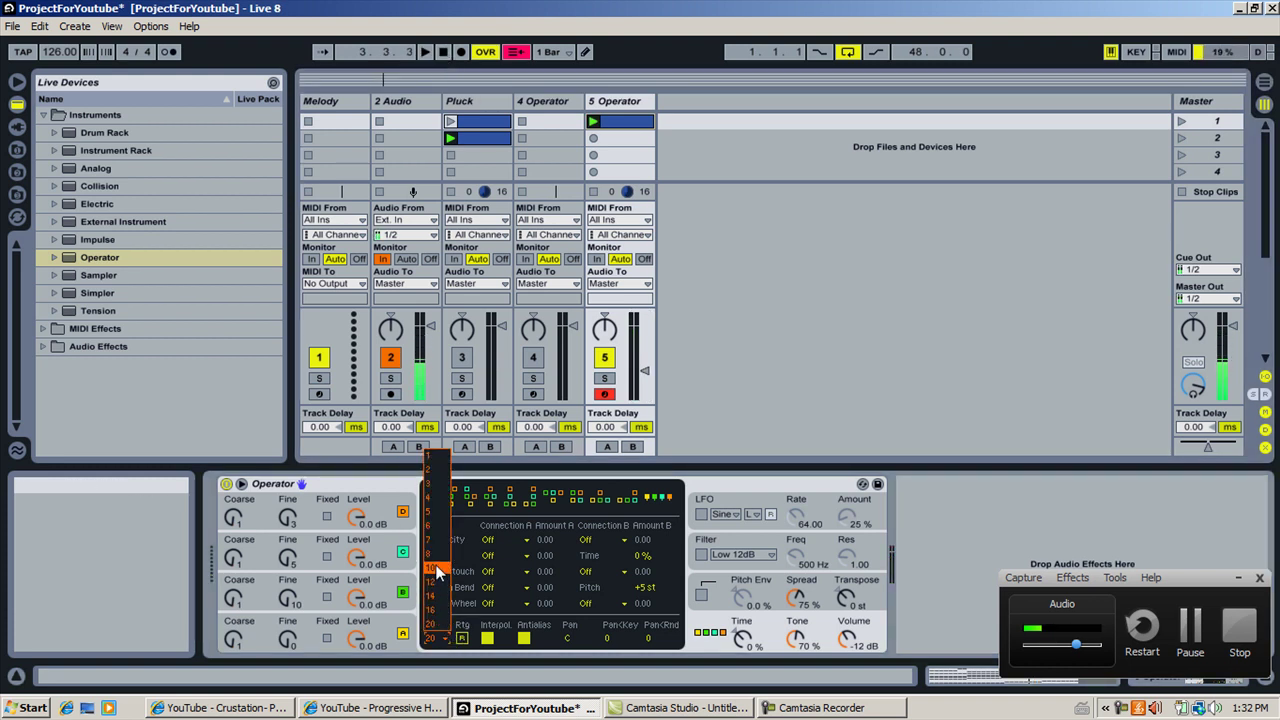
pyautogui.click(644, 364)
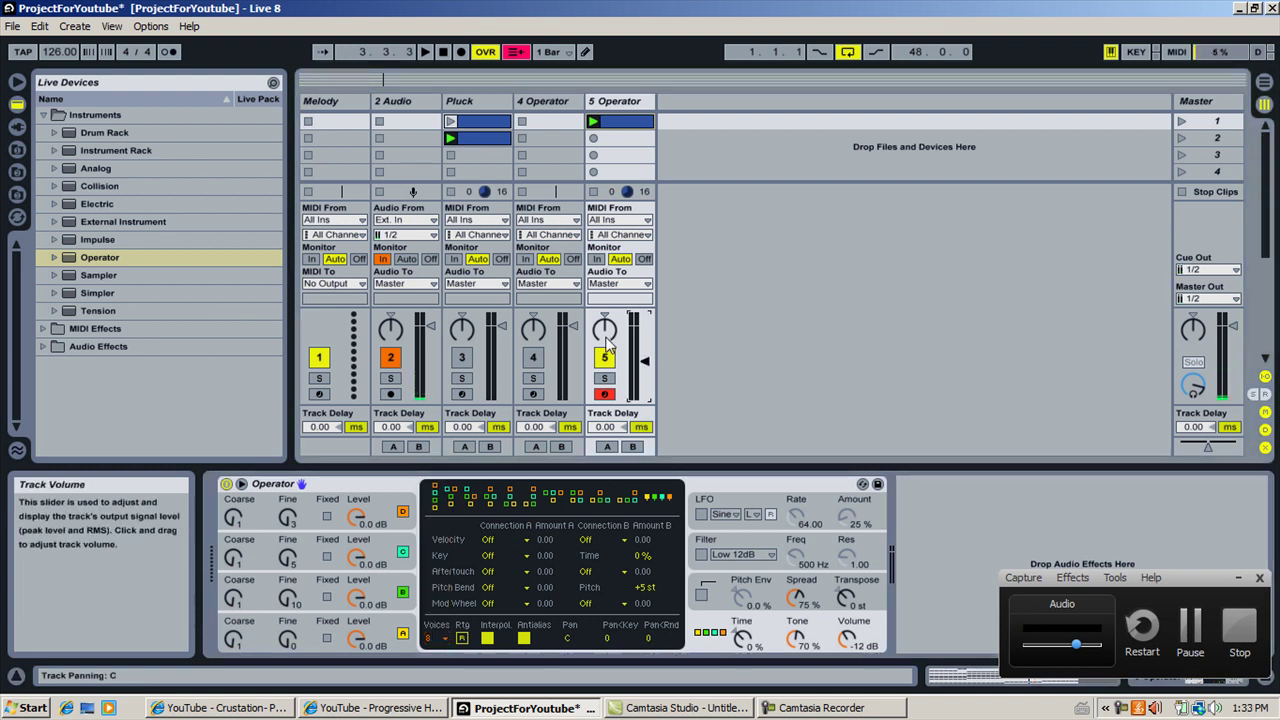
# - Play the 5 Operator clip again, reduce its track volume, and stop the clip on the Pluck track
pyautogui.click(592, 122)
pyautogui.moveTo(637, 343); pyautogui.dragTo(645, 398)
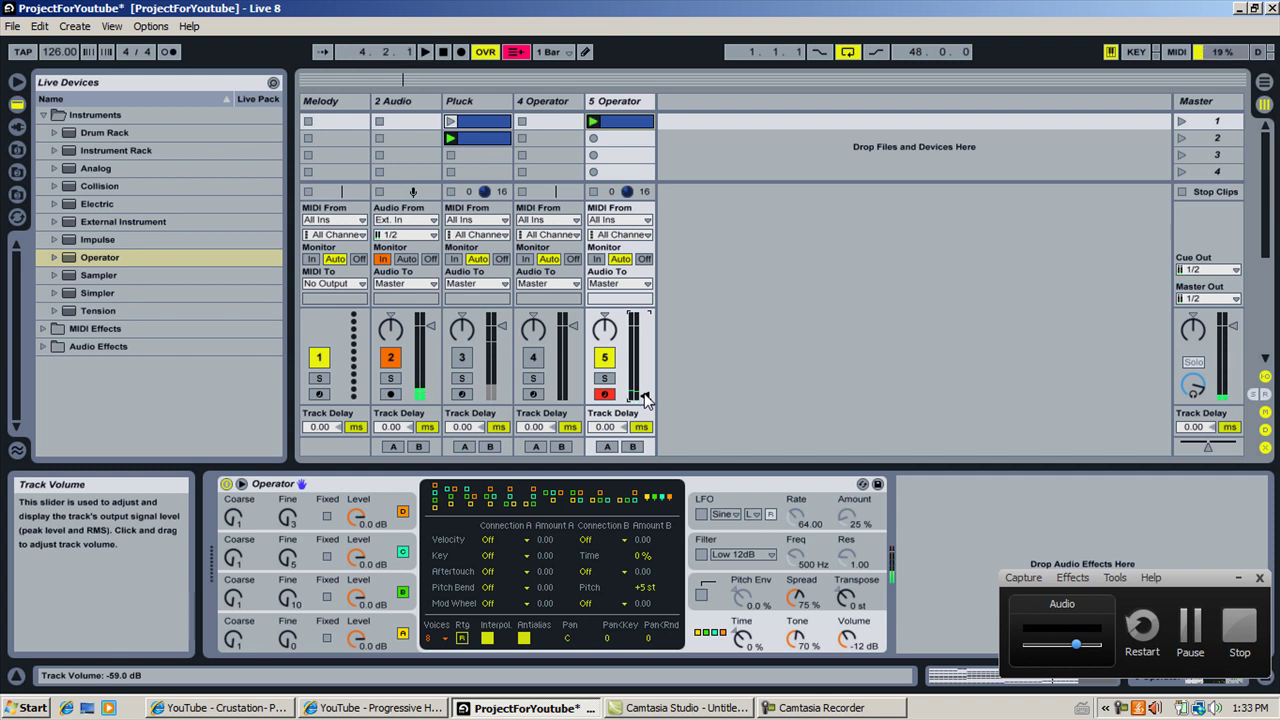
pyautogui.moveTo(645, 398); pyautogui.dragTo(645, 377)
pyautogui.click(450, 193)
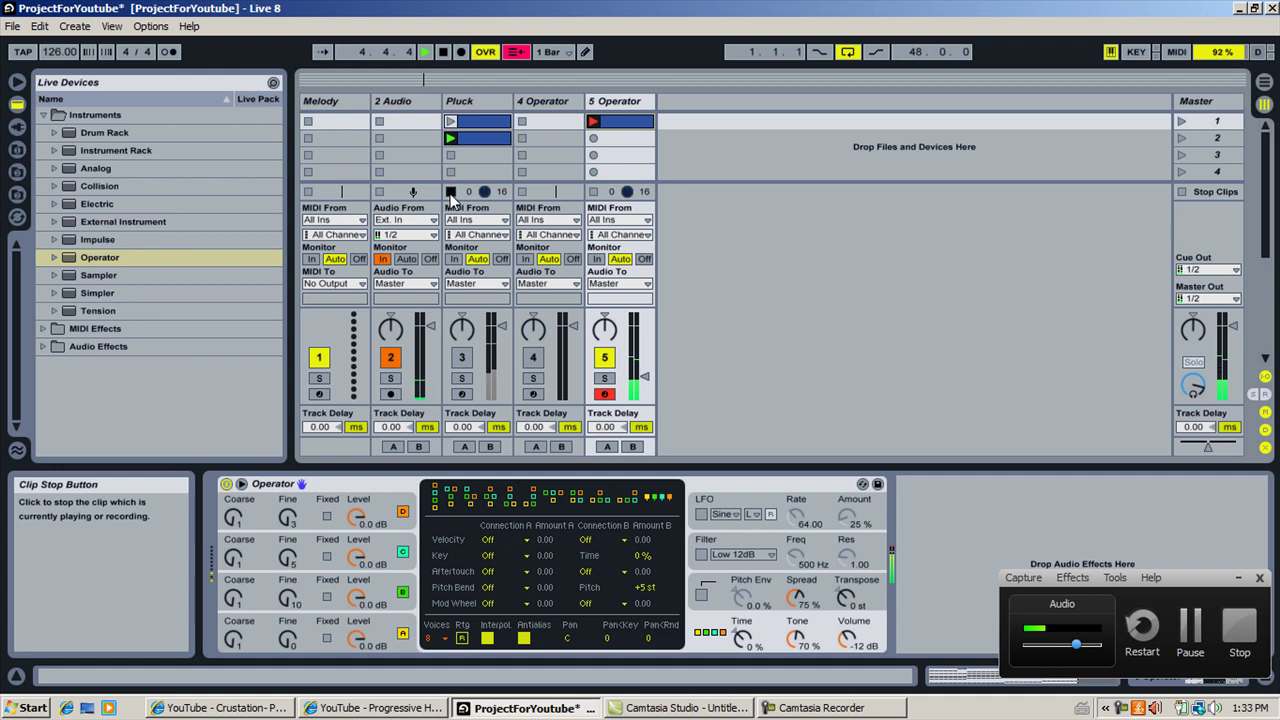
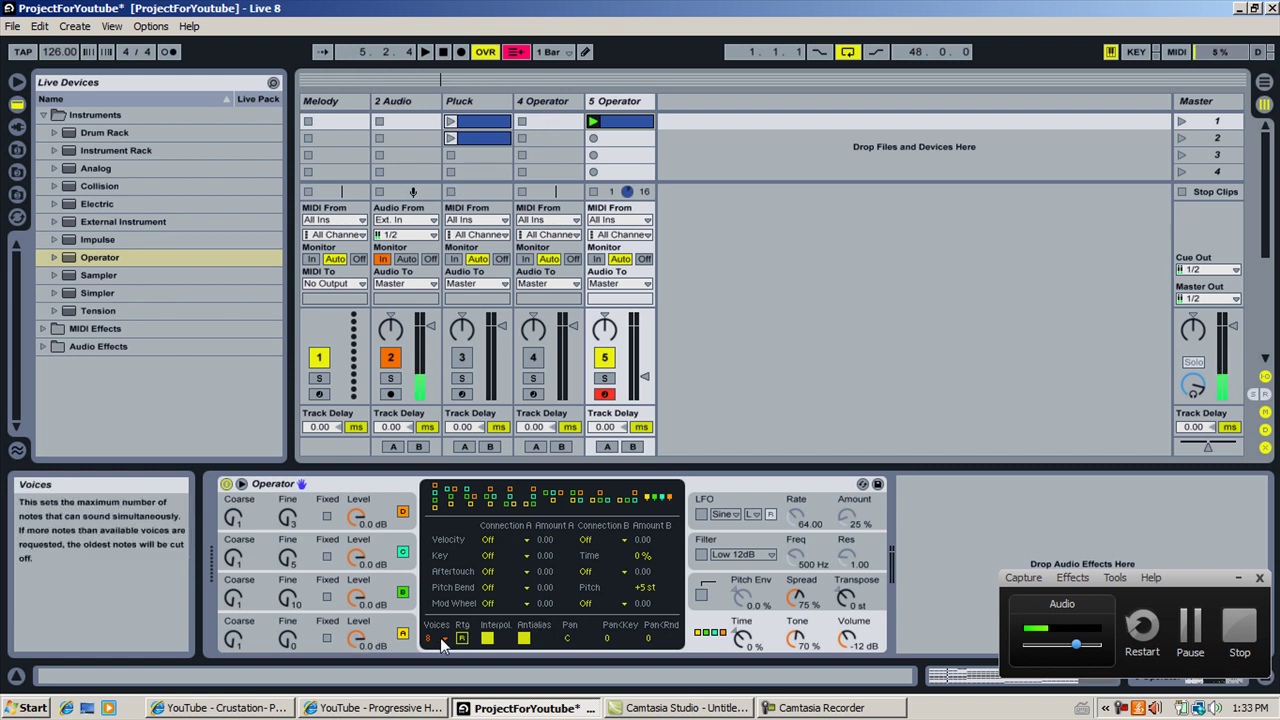
# - Review the Retrigger setting of oscillators A, B, C and D in Operator
pyautogui.click(390, 628)
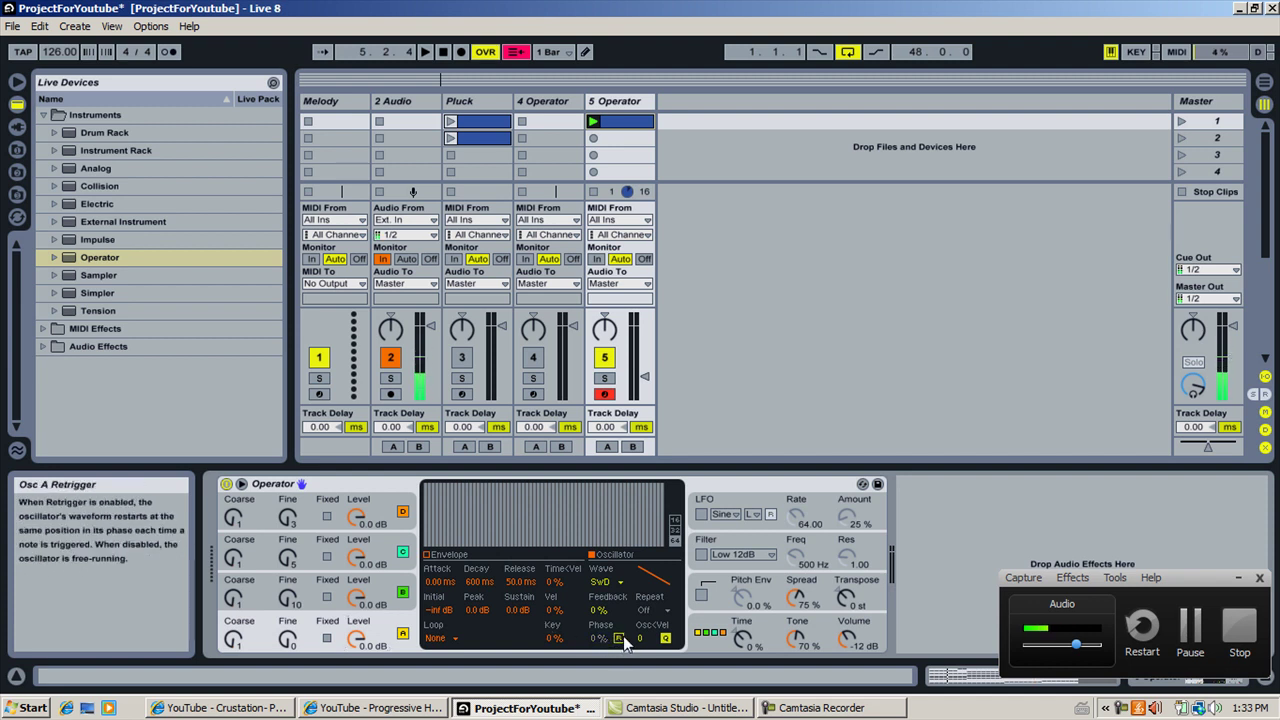
pyautogui.click(362, 598)
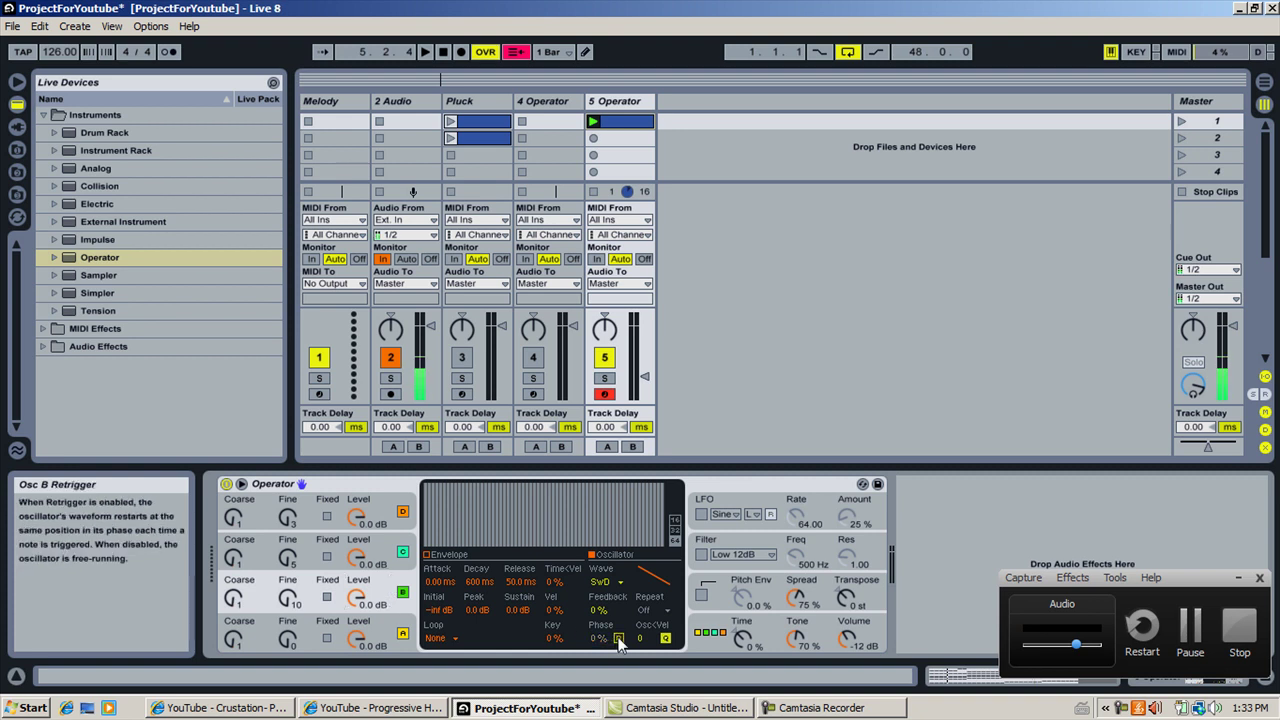
pyautogui.click(414, 556)
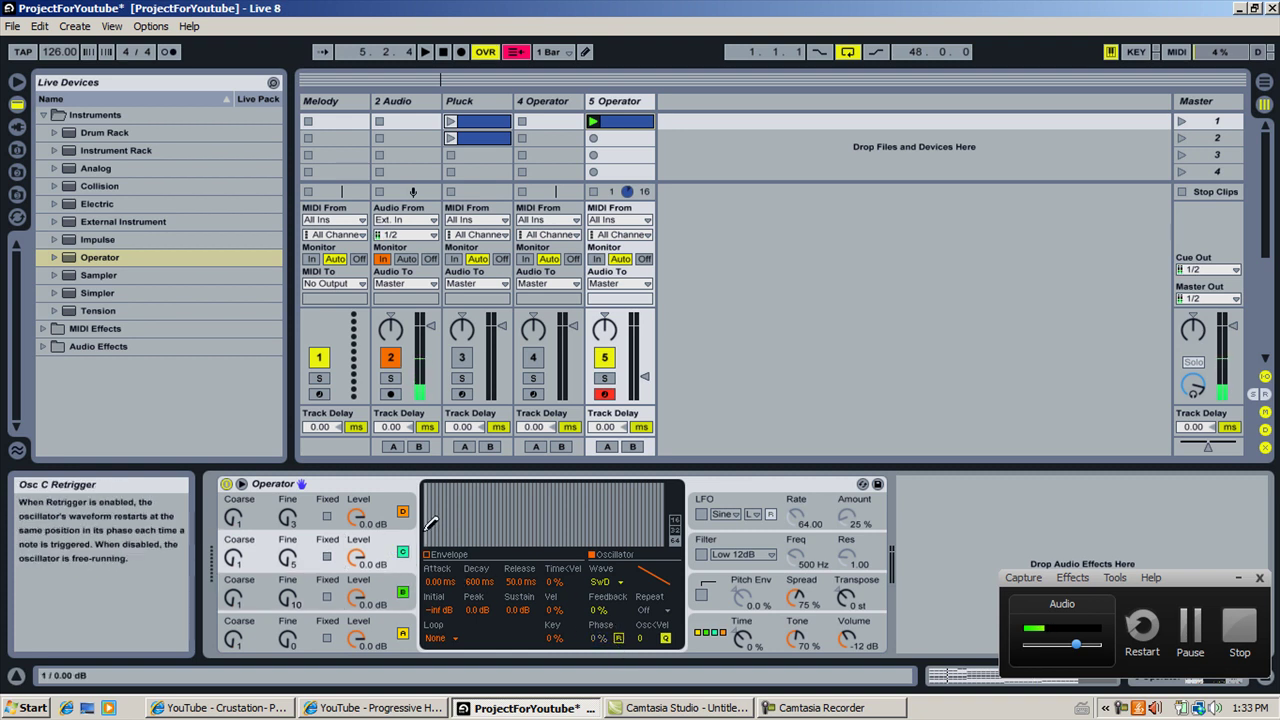
pyautogui.click(370, 512)
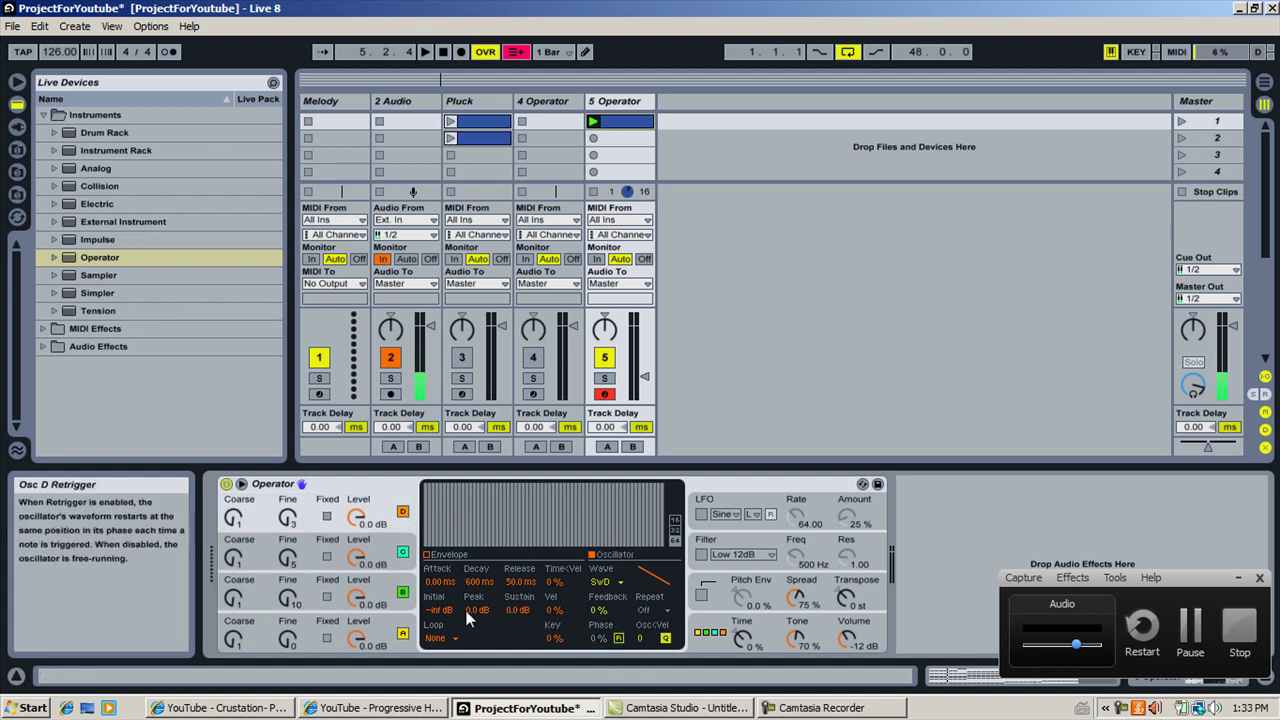
# - Show oscillator A's envelope and lengthen its release to about 1.24 s
pyautogui.click(395, 628)
pyautogui.click(432, 560)
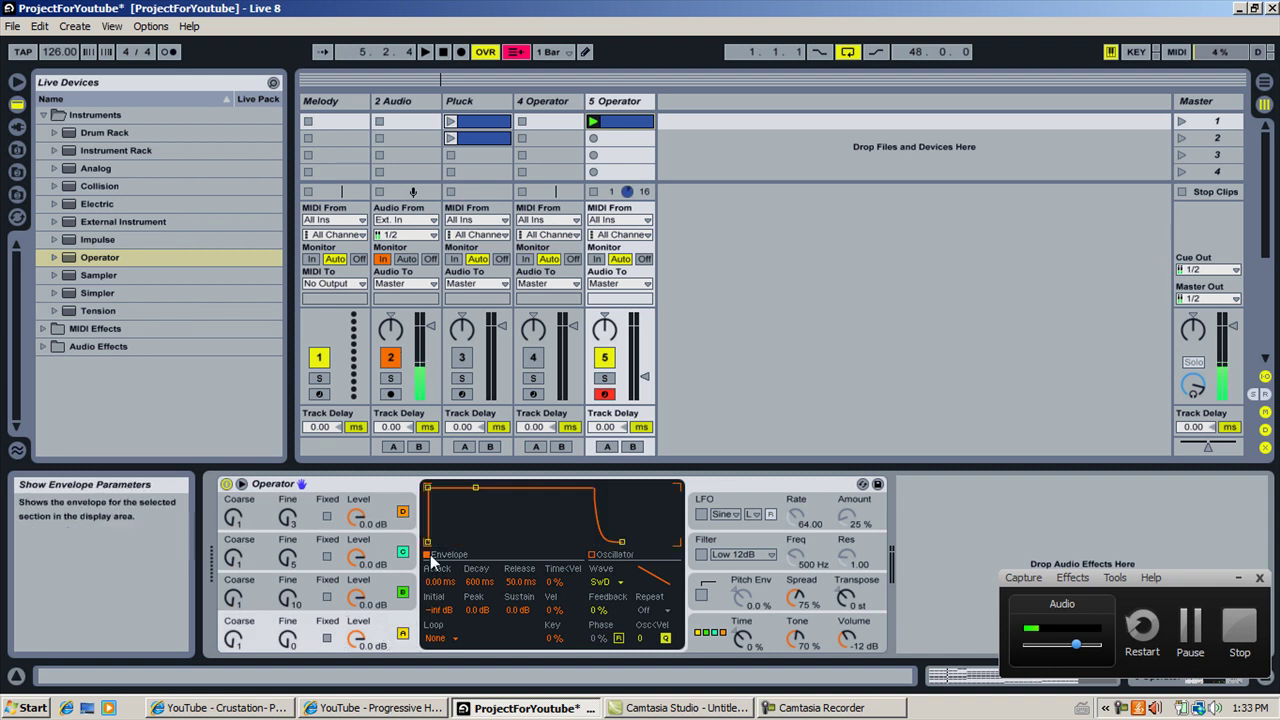
pyautogui.moveTo(622, 543); pyautogui.dragTo(646, 542)
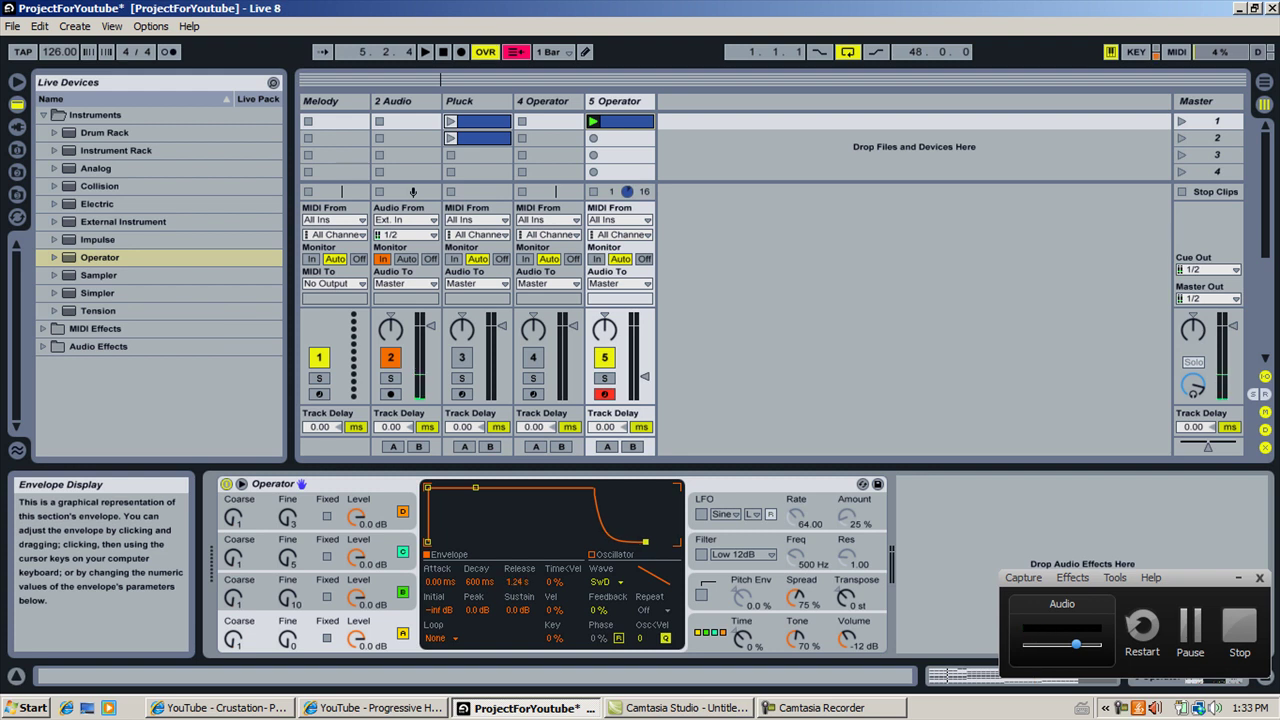
# - Check the envelope releases of oscillators B and A in the Pluck track's Operator for reference
pyautogui.click(459, 101)
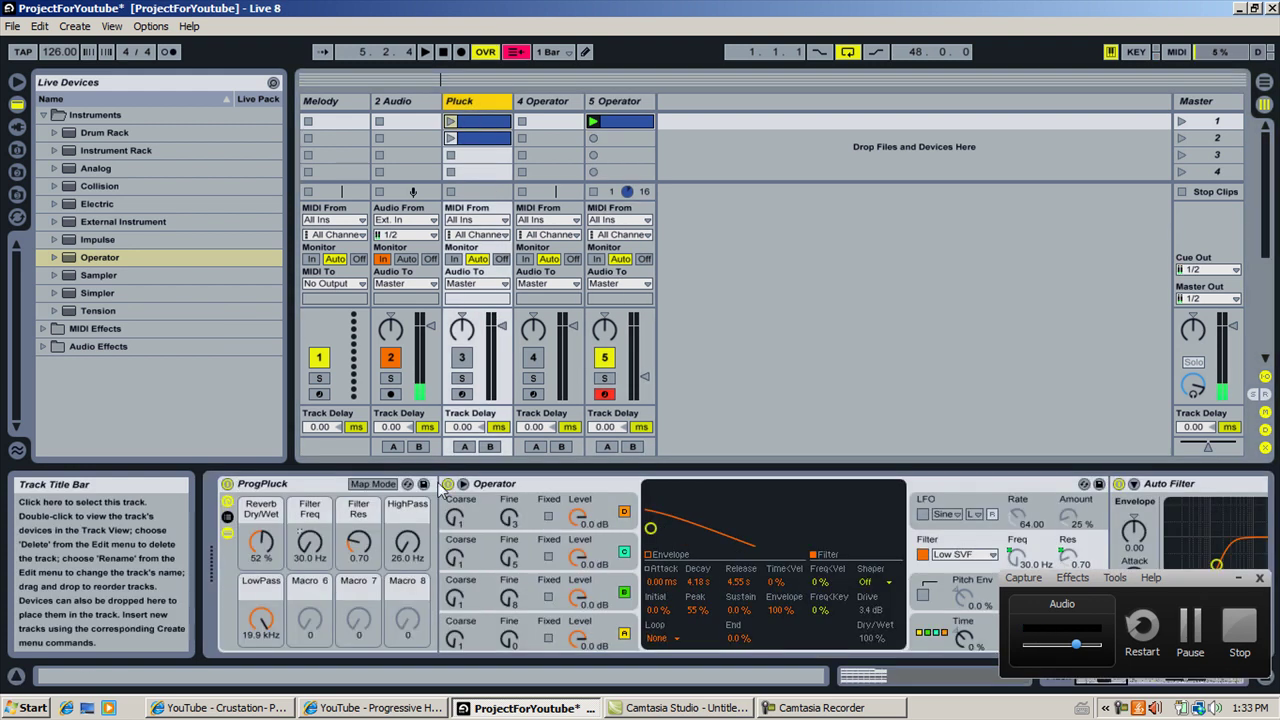
pyautogui.click(509, 598)
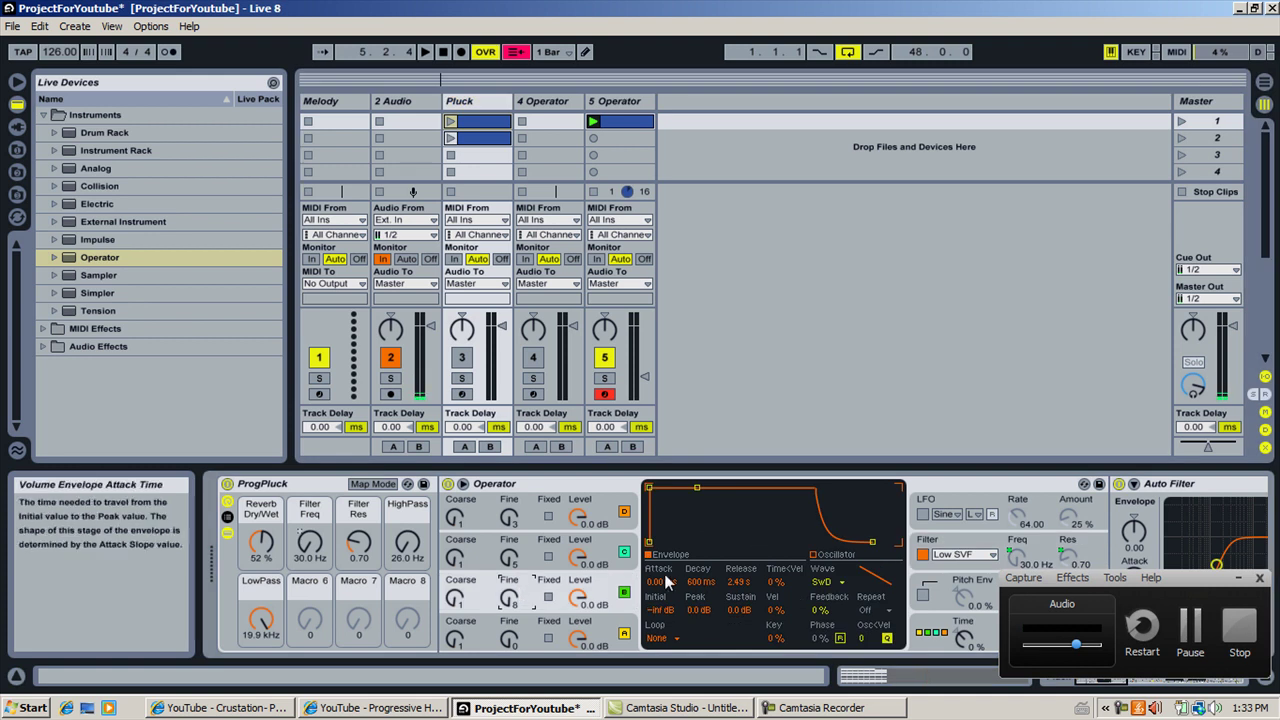
pyautogui.click(515, 636)
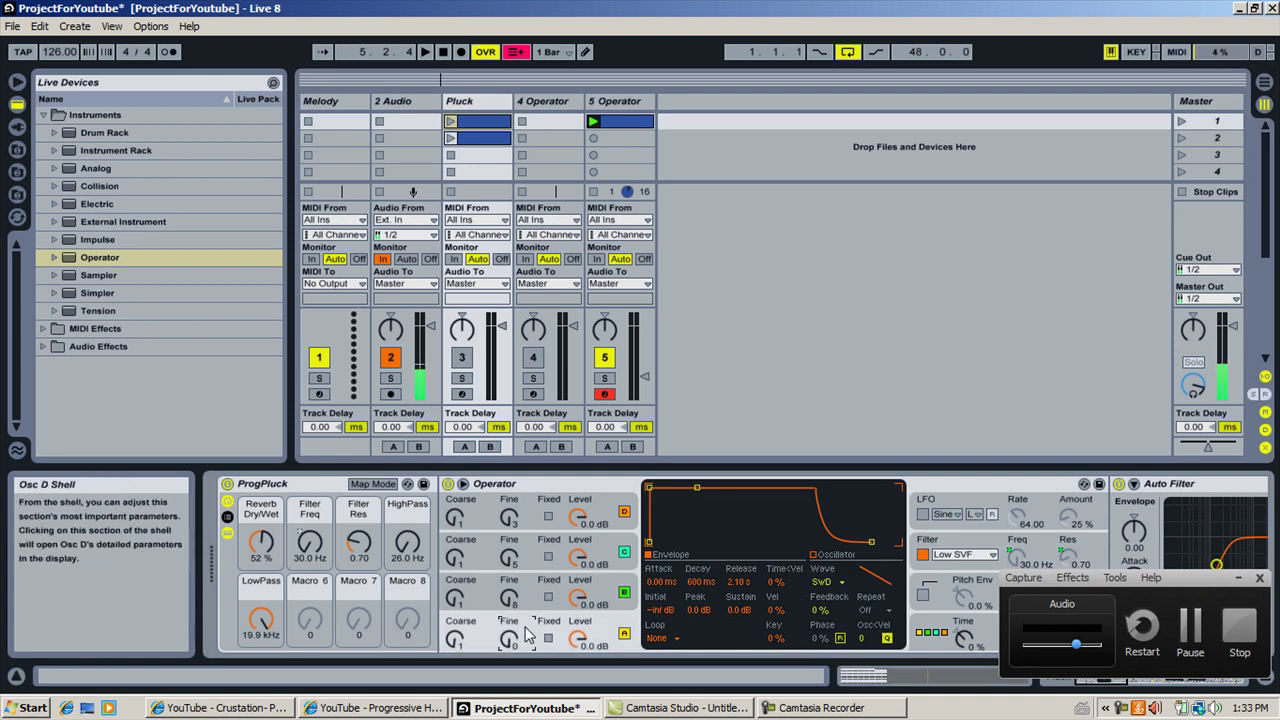
# - Lengthen the oscillator envelope releases on 5 Operator, using 1.77 s for oscillator C and 2.49 s for oscillator B
pyautogui.click(615, 101)
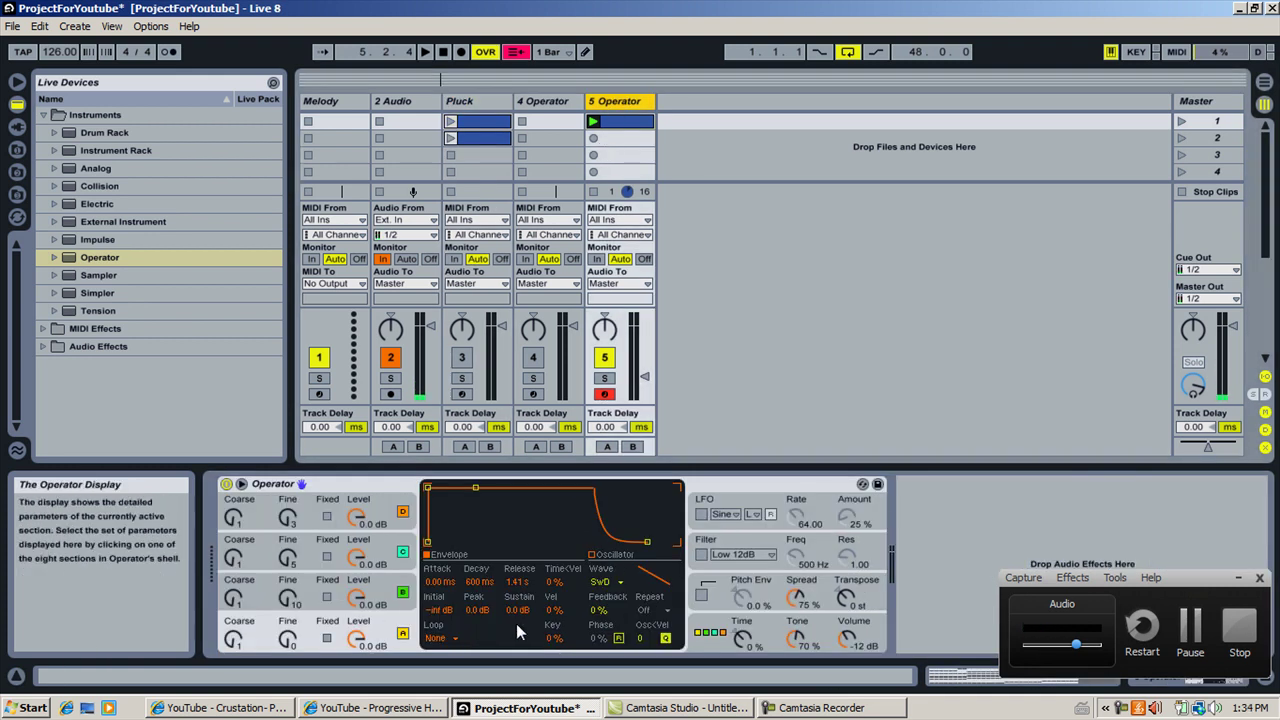
pyautogui.moveTo(522, 582)
pyautogui.mouseDown()
pyautogui.moveTo(522, 566)
pyautogui.moveTo(519, 600)
pyautogui.moveTo(522, 564)
pyautogui.moveTo(517, 582)
pyautogui.mouseUp()
pyautogui.click(355, 598)
pyautogui.click(380, 533)
pyautogui.click(398, 510)
pyautogui.click(385, 556)
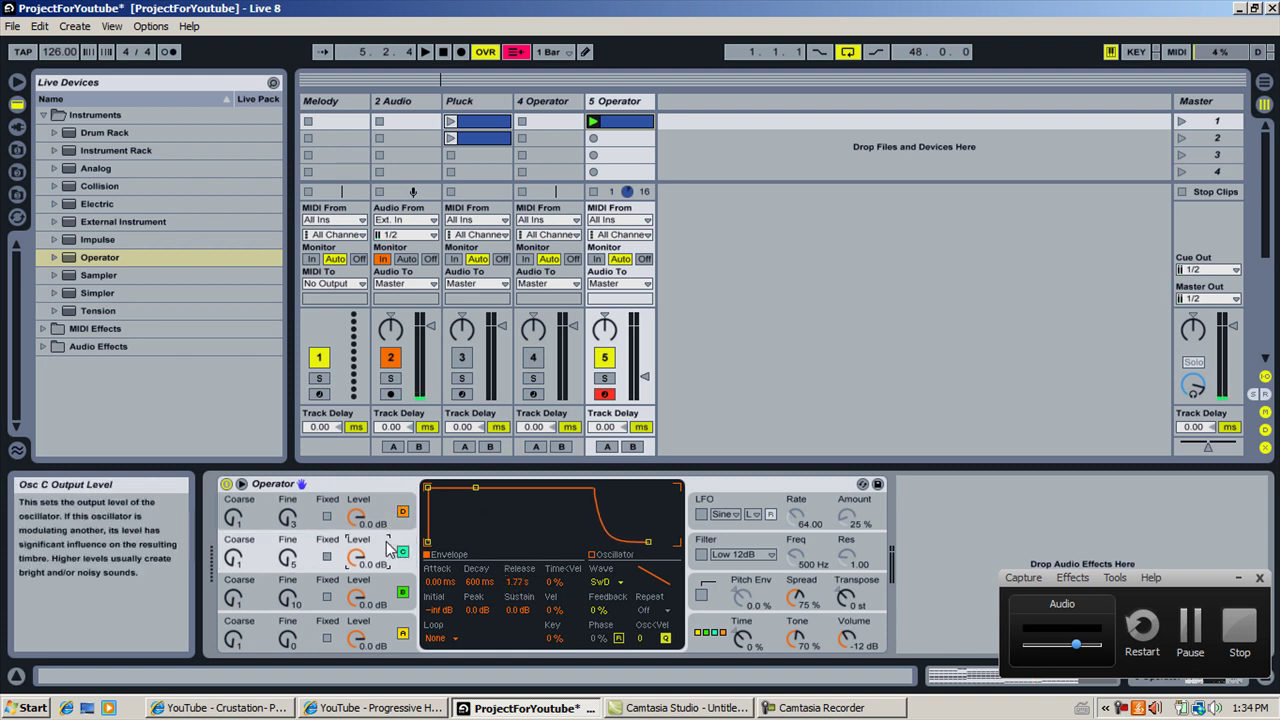
pyautogui.click(385, 595)
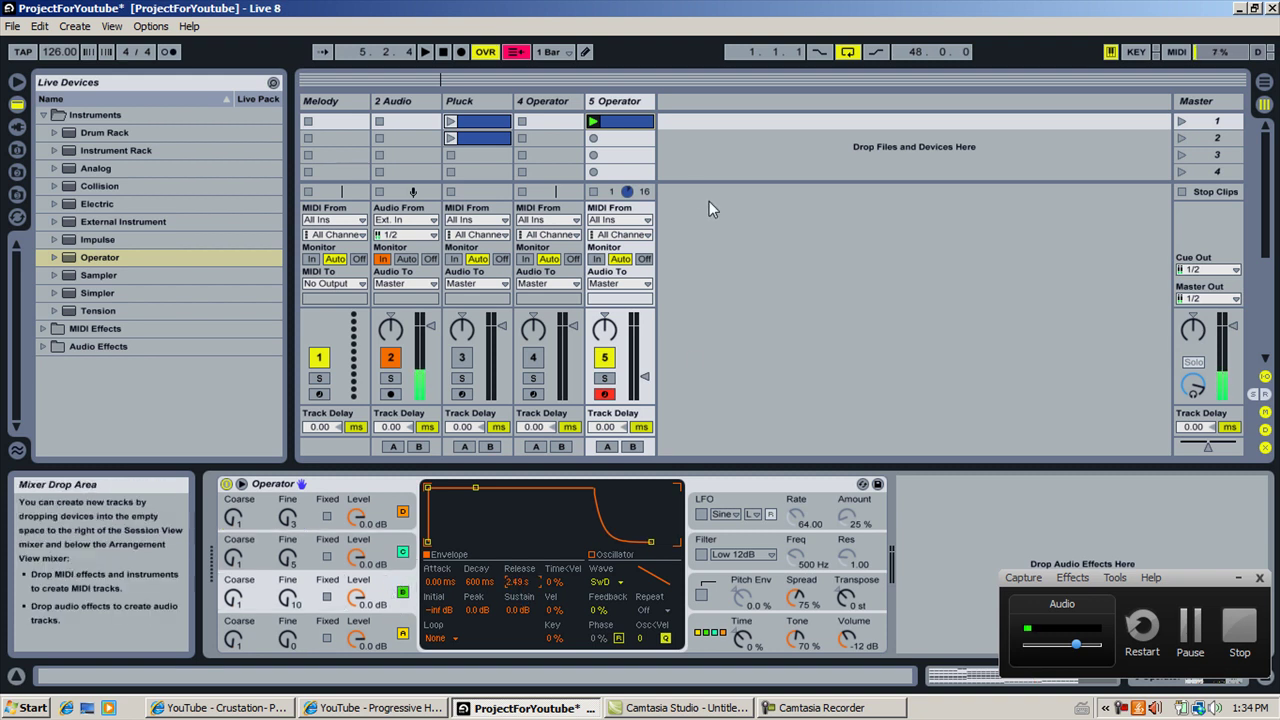
# - Play the 5 Operator clip, raise its track volume to about -19 dB, and stop playback
pyautogui.click(594, 121)
pyautogui.moveTo(644, 376); pyautogui.dragTo(644, 367)
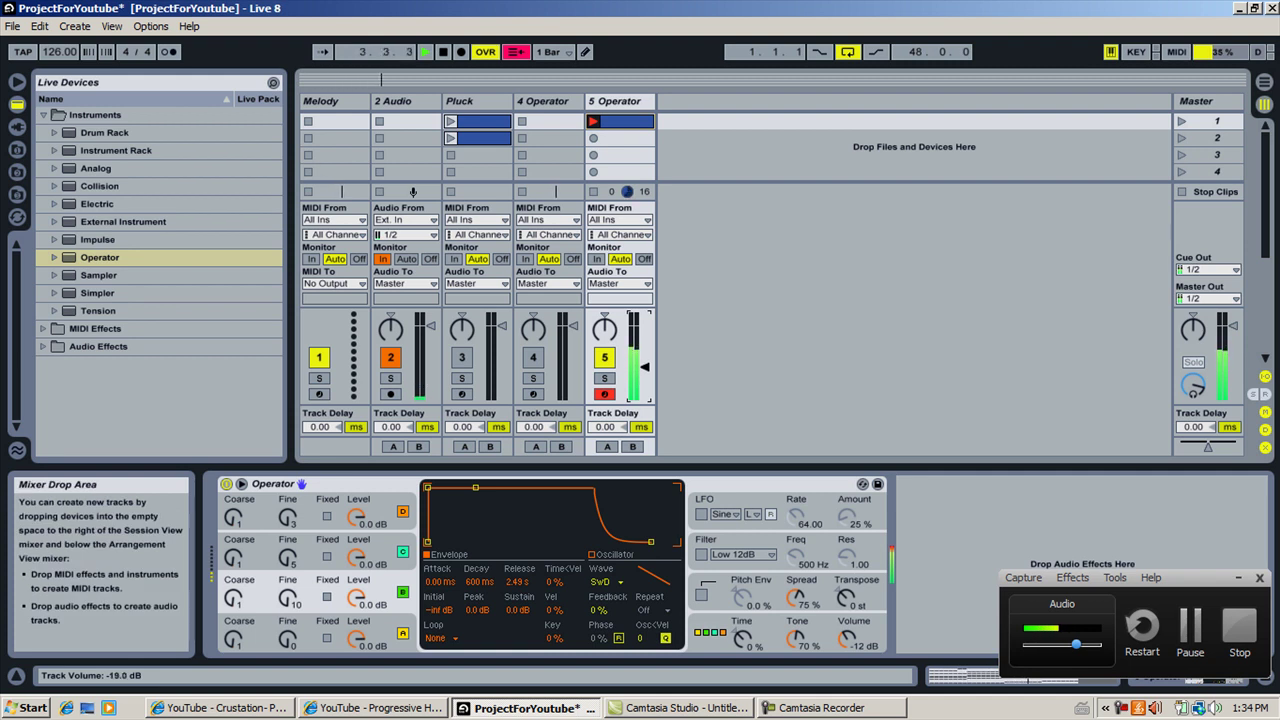
pyautogui.click(441, 52)
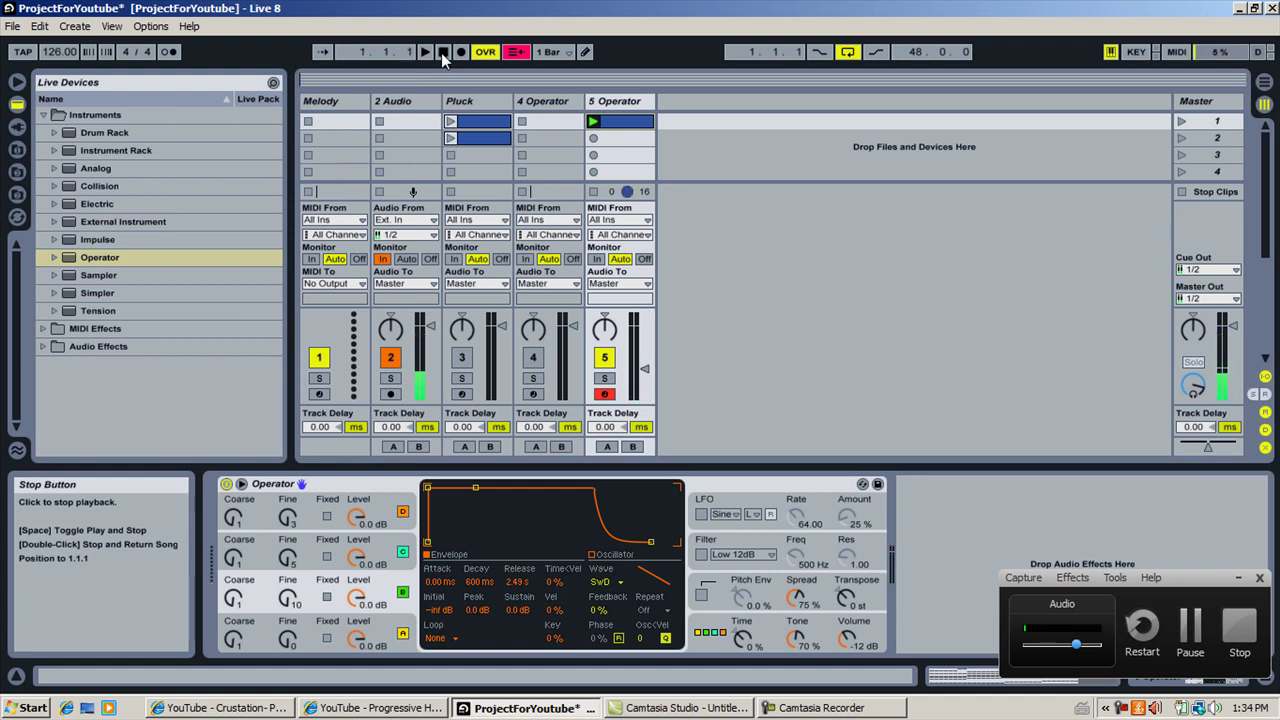
# - Enable Operator's filter and set its type to Low SVF
pyautogui.click(741, 540)
pyautogui.click(701, 554)
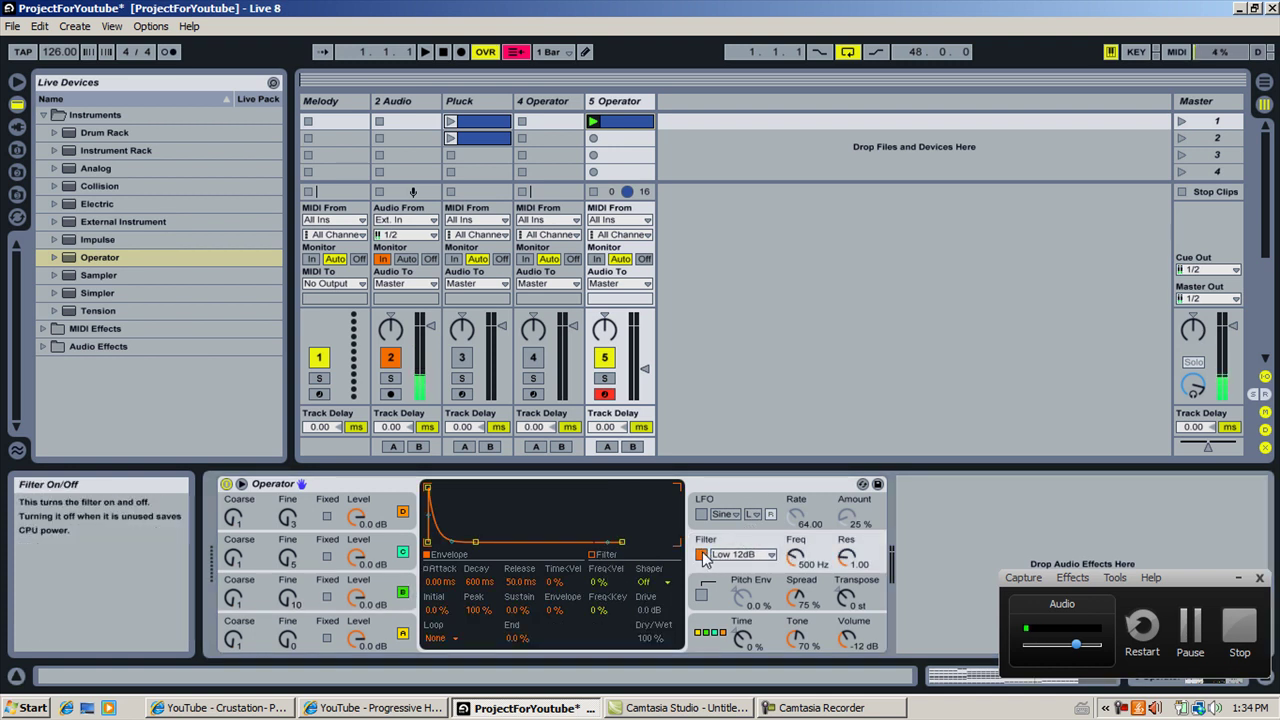
pyautogui.click(737, 555)
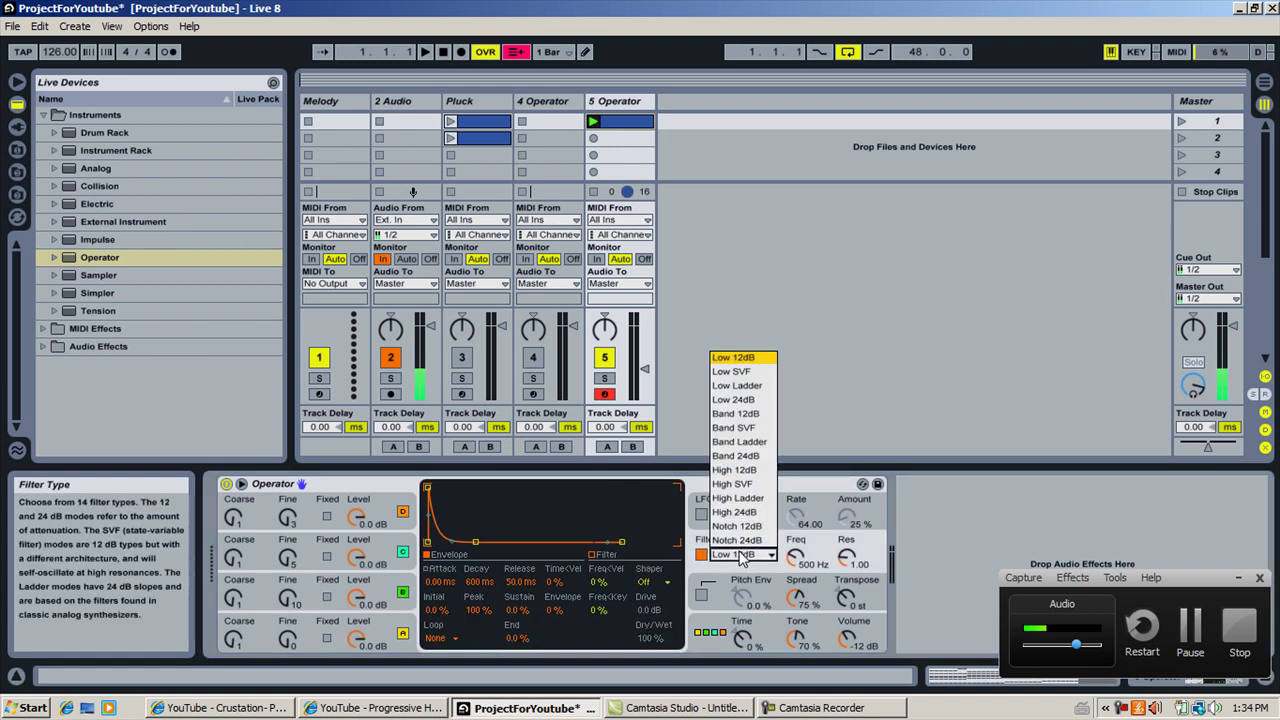
pyautogui.click(728, 373)
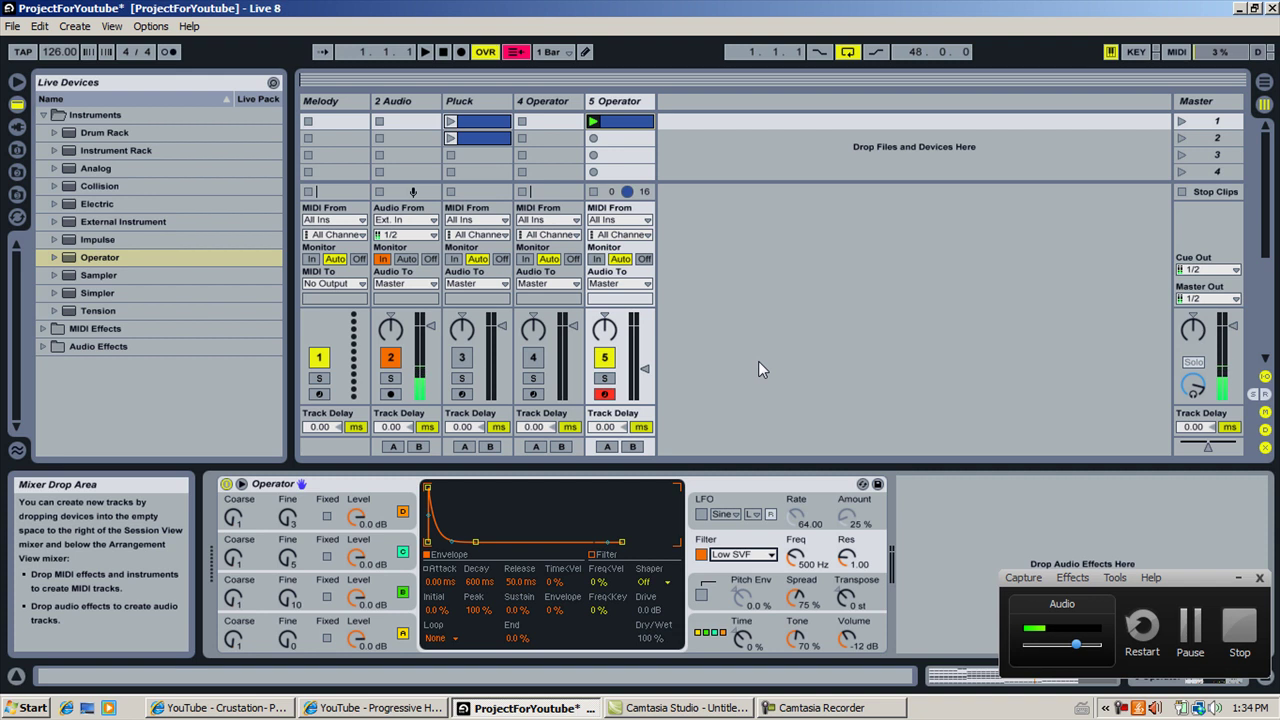
# - Alternate the filter type between Low 24dB and Low SVF, ending on Low SVF
pyautogui.click(737, 555)
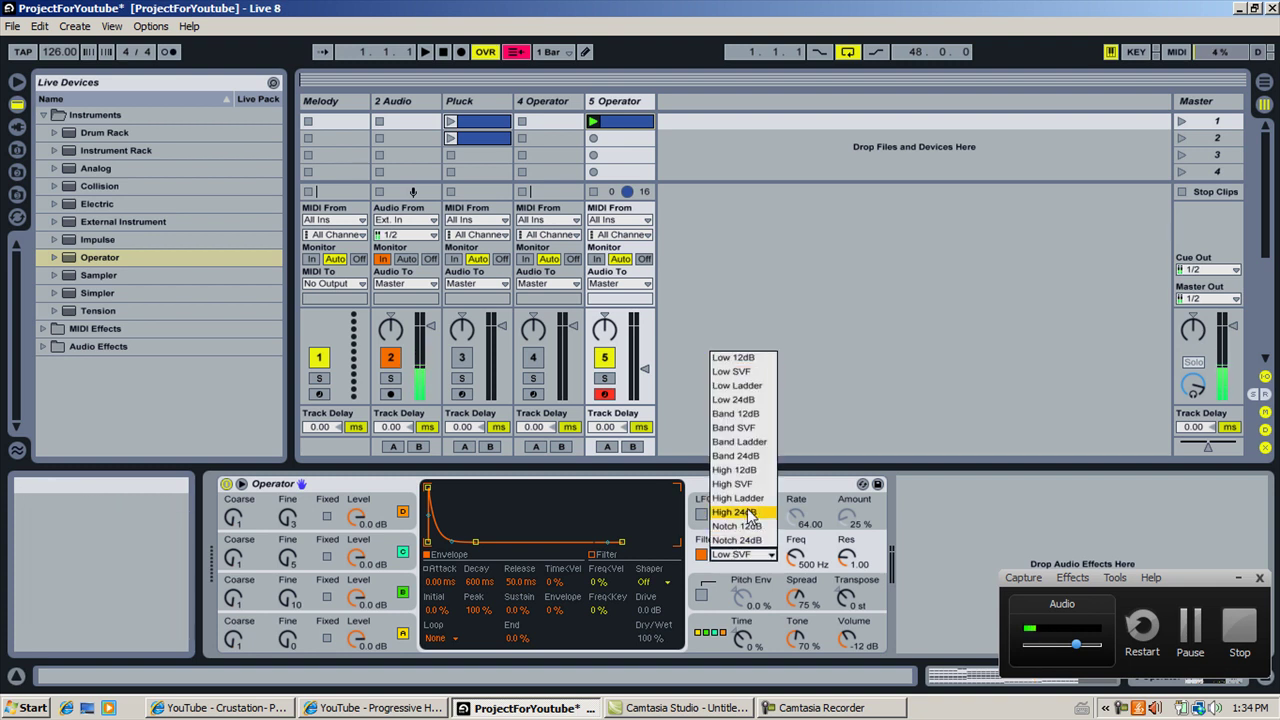
pyautogui.click(737, 400)
pyautogui.click(740, 555)
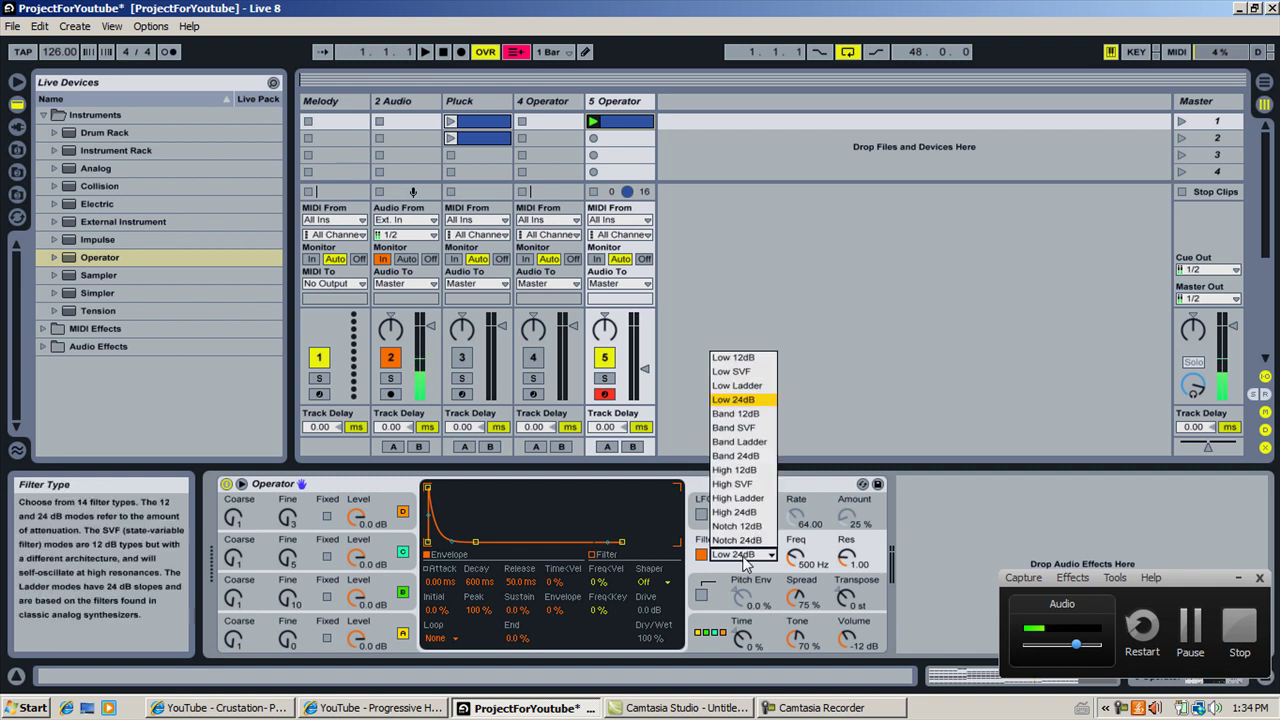
pyautogui.click(752, 372)
pyautogui.click(740, 555)
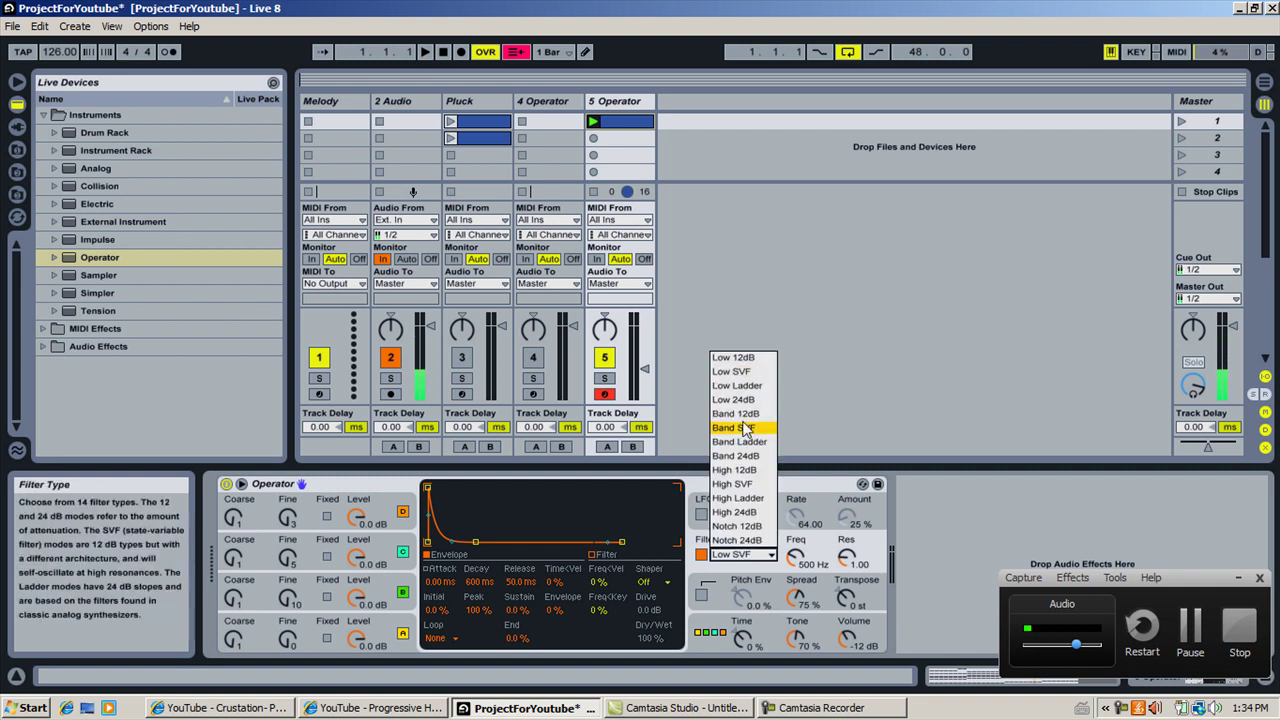
pyautogui.click(747, 400)
pyautogui.click(740, 555)
pyautogui.click(729, 372)
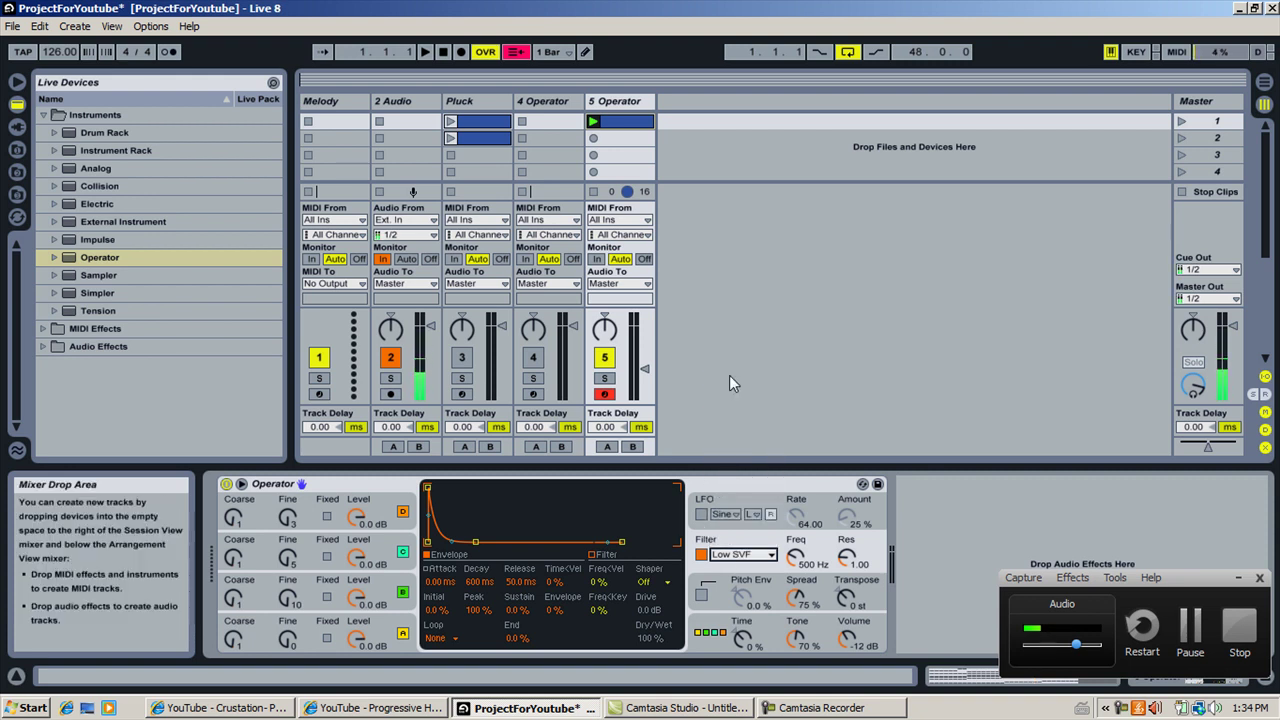
# - Set the filter envelope's decay to 1.15 s and amount to 50%, with filter frequency 30 Hz and resonance 0.60
pyautogui.moveTo(478, 582); pyautogui.dragTo(478, 565)
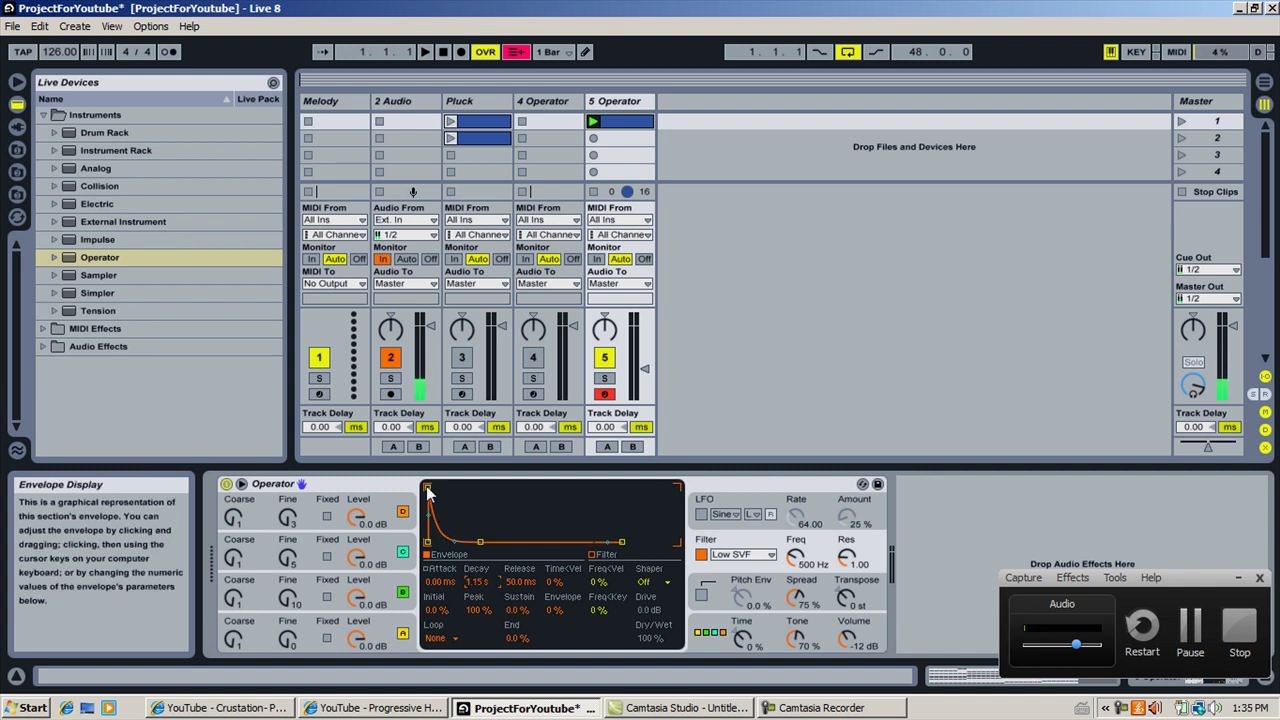
pyautogui.click(553, 610)
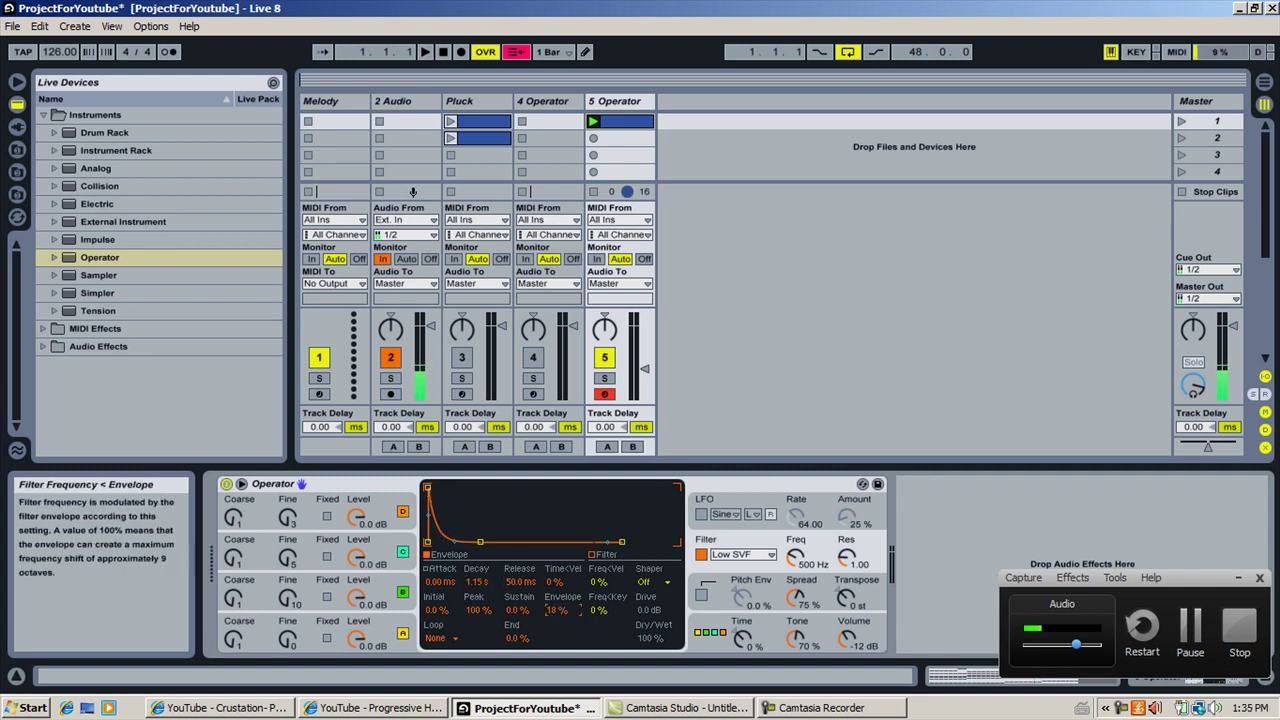
pyautogui.moveTo(553, 610); pyautogui.dragTo(557, 606)
pyautogui.moveTo(795, 558); pyautogui.dragTo(795, 600)
pyautogui.moveTo(846, 563); pyautogui.dragTo(846, 590)
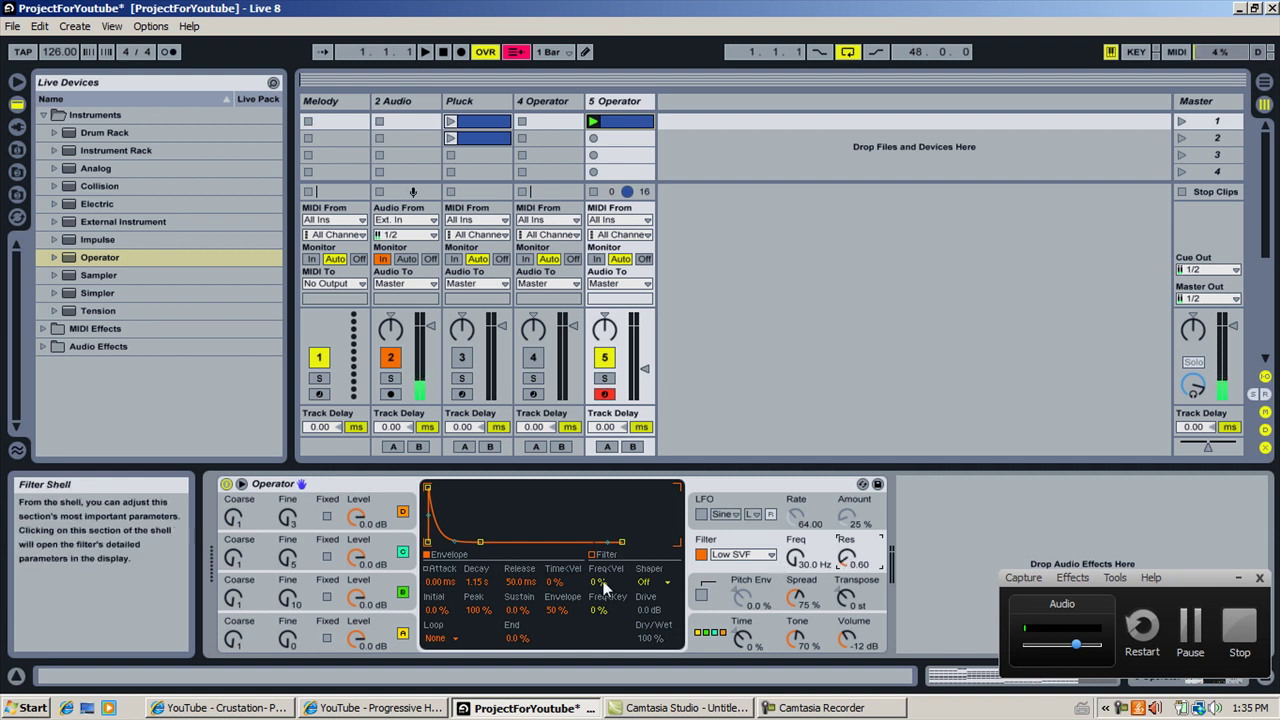
# - Audition the 5 Operator clip while lengthening the filter envelope decay to 4.55 s, and stop playback
pyautogui.press('space')
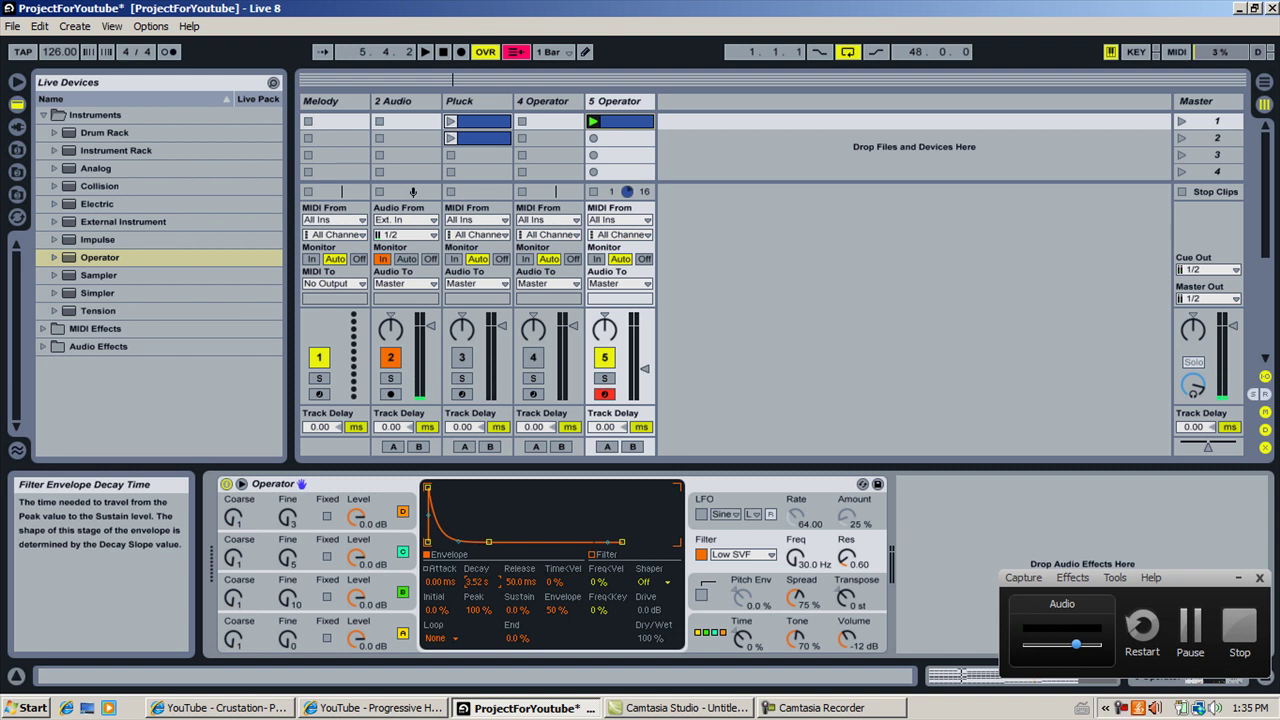
pyautogui.press('space')
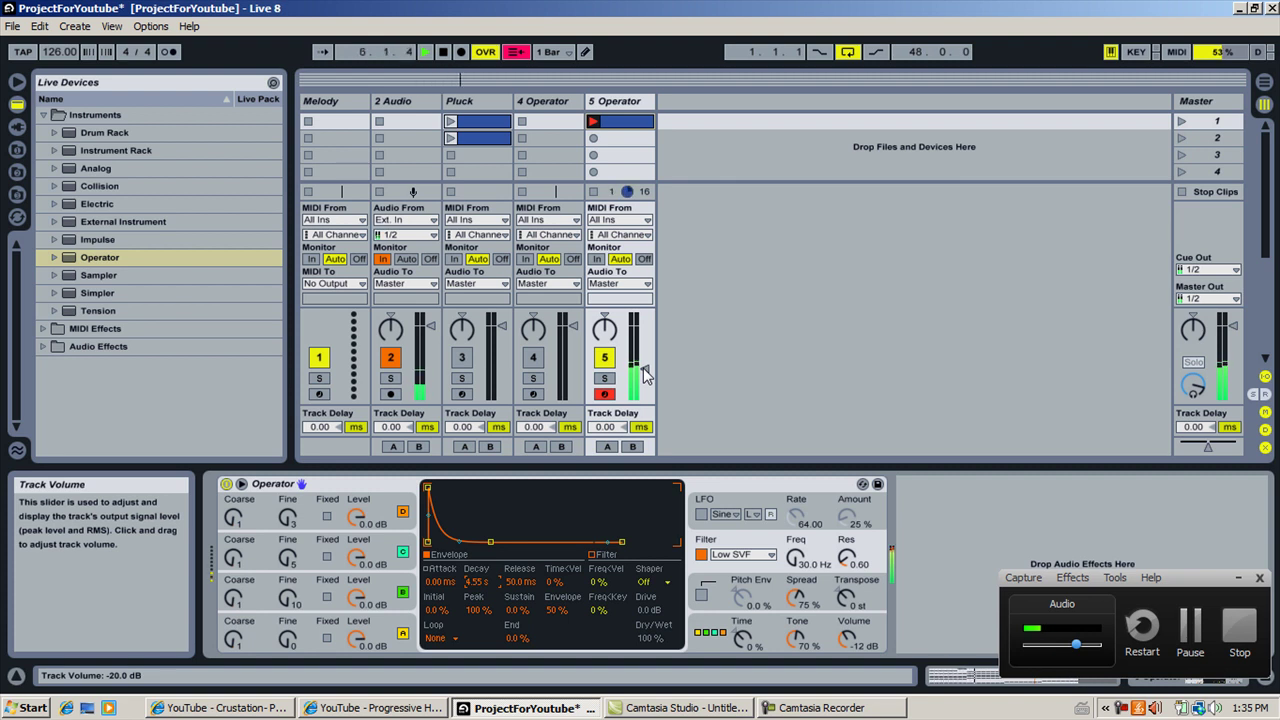
pyautogui.press('space')
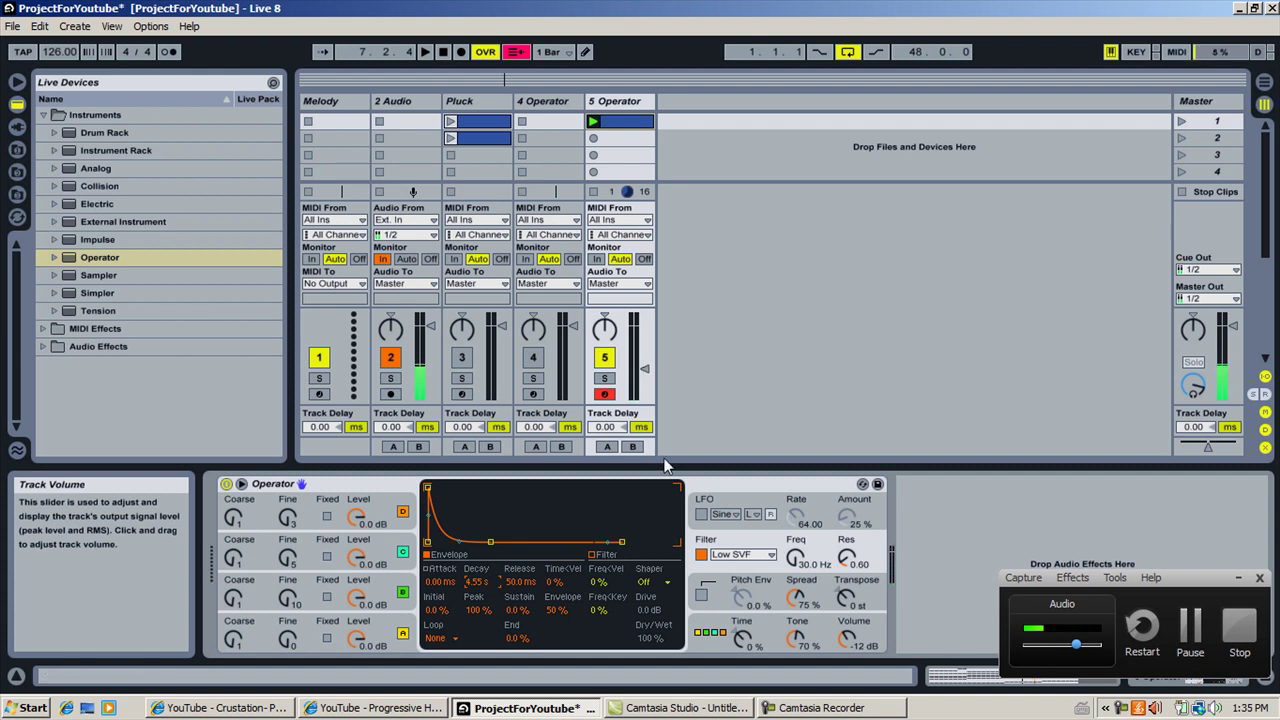
# - Raise Operator's Tone to 100% and sweep the filter frequency during playback, returning it to 30 Hz
pyautogui.click(799, 640)
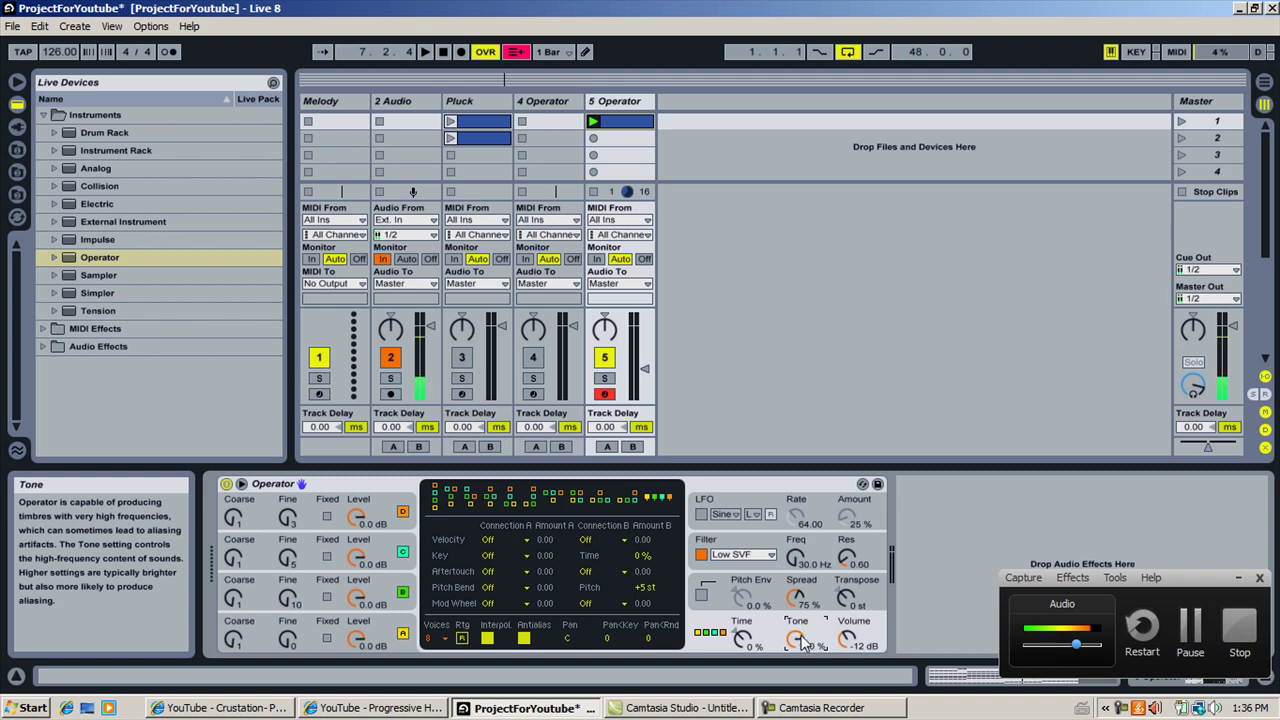
pyautogui.press('space')
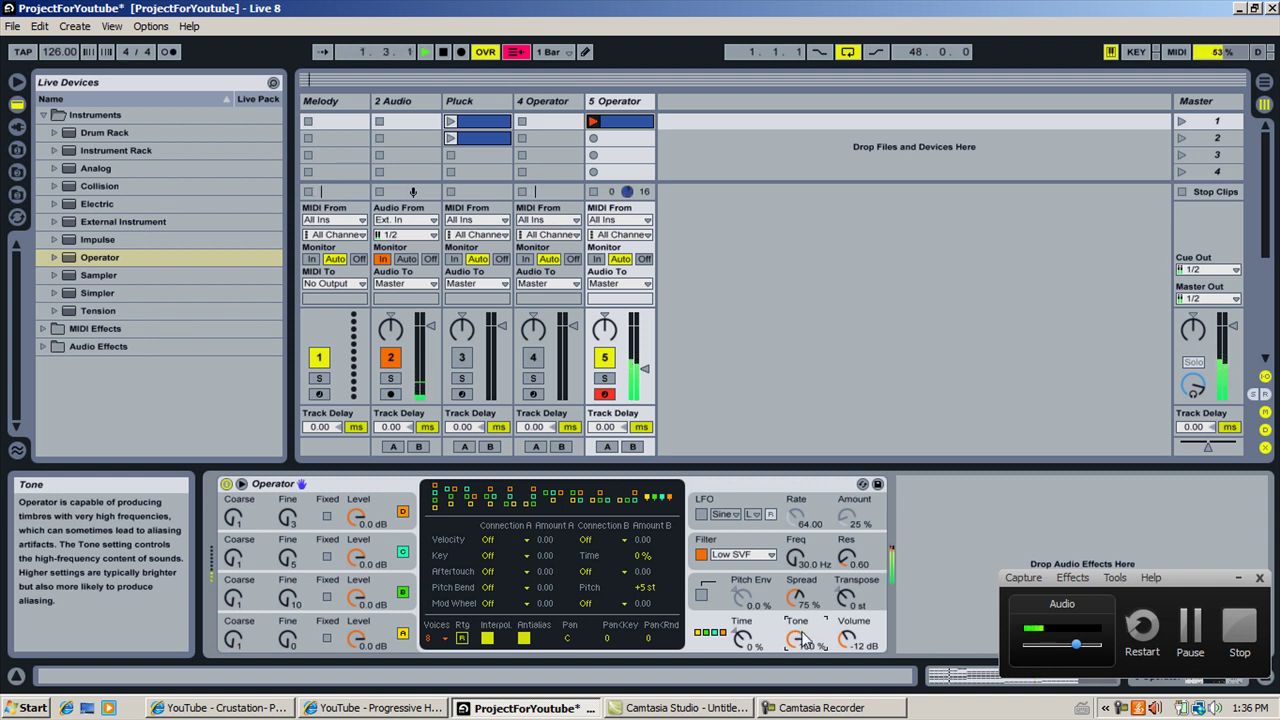
pyautogui.moveTo(795, 557); pyautogui.dragTo(795, 495)
pyautogui.moveTo(795, 637)
pyautogui.mouseDown()
pyautogui.moveTo(795, 665)
pyautogui.moveTo(806, 600)
pyautogui.moveTo(806, 630)
pyautogui.mouseUp()
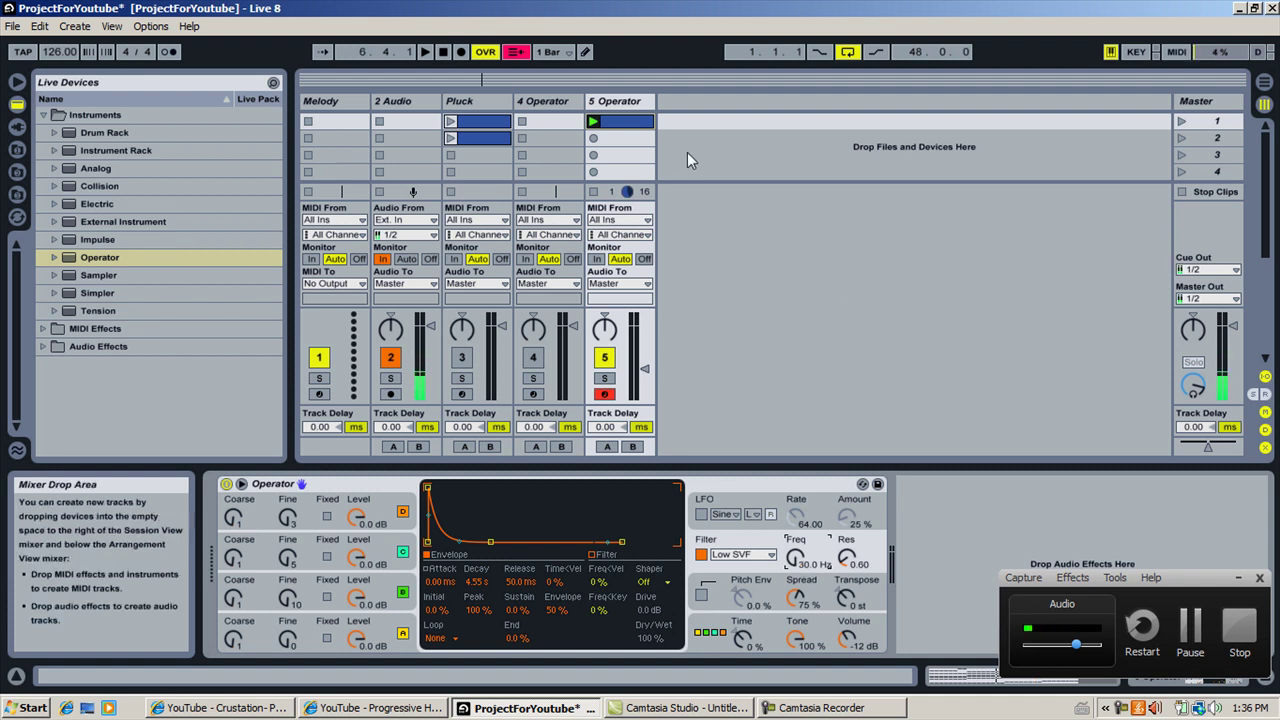
# - Compare the Pluck track's ProgPluck device chain with the 5 Operator track's Operator
pyautogui.click(639, 101)
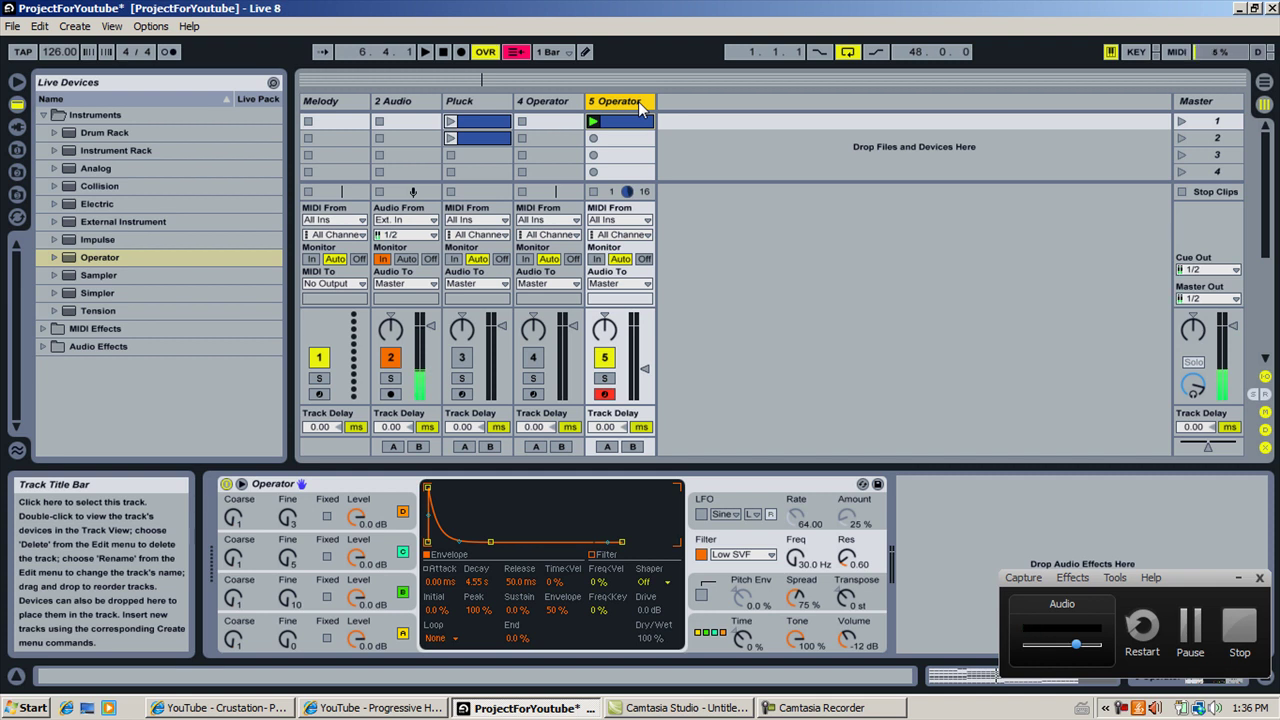
pyautogui.click(495, 103)
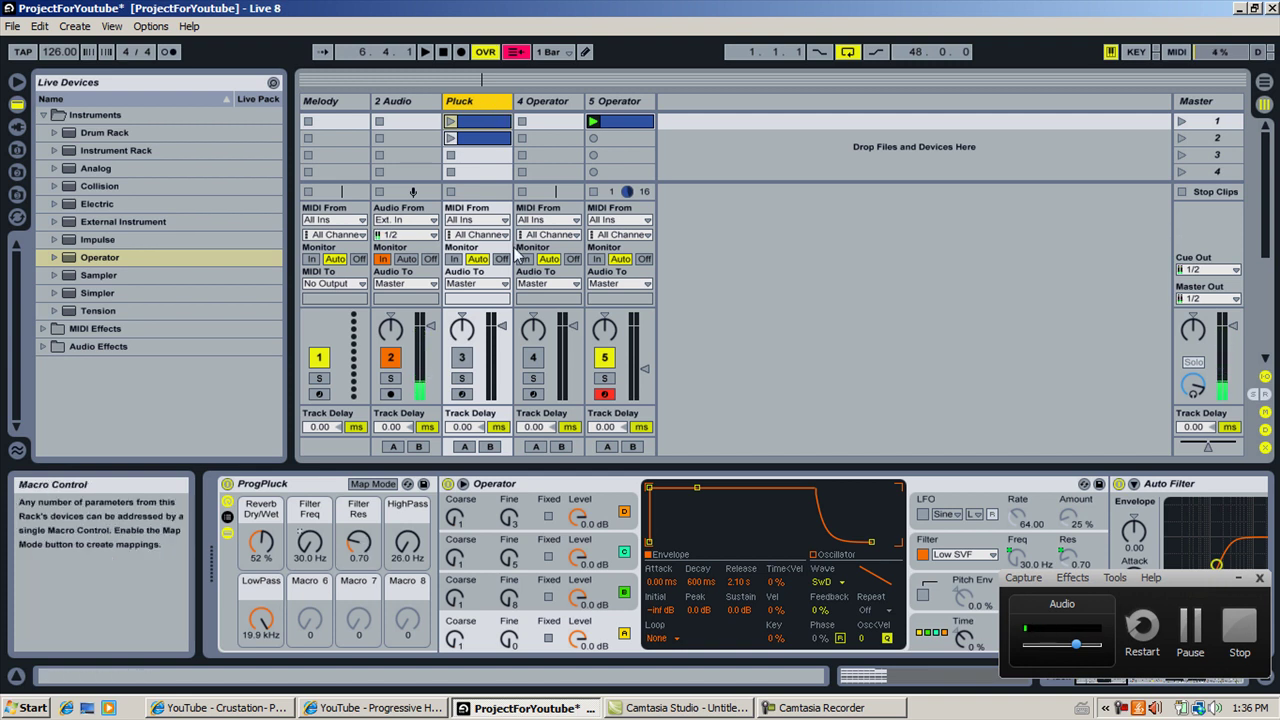
pyautogui.click(612, 102)
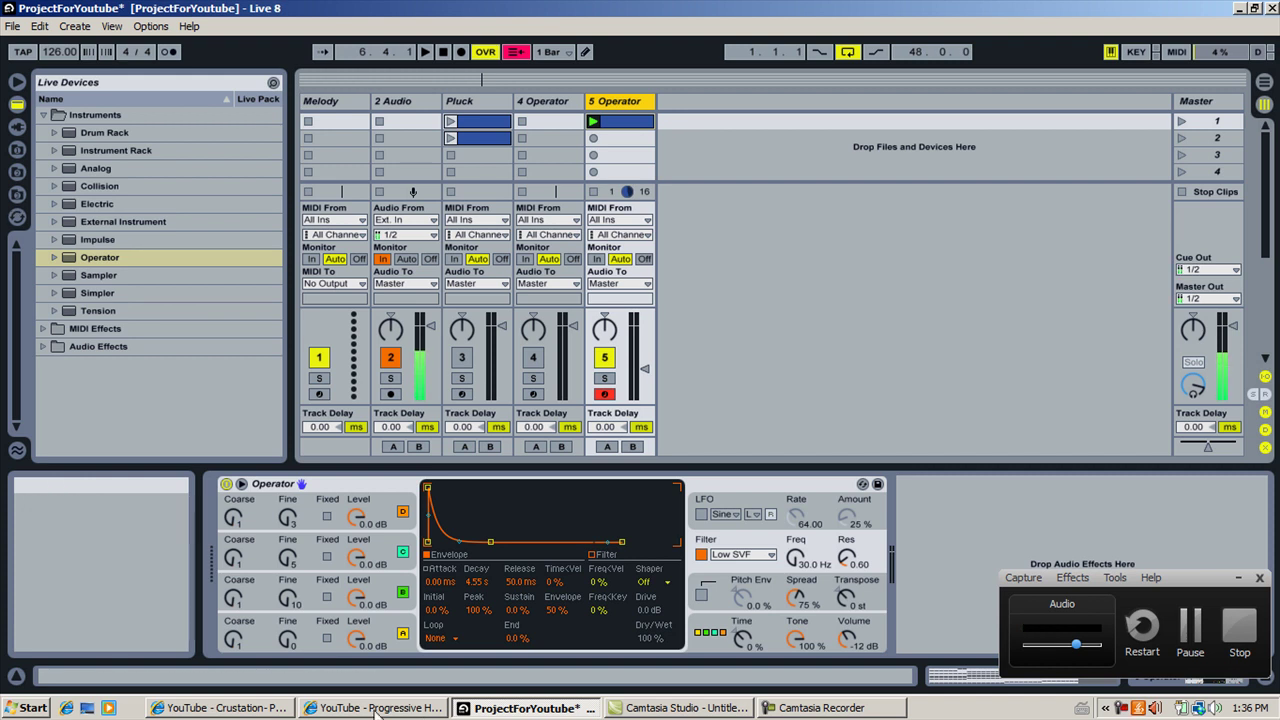
# - Switch to Internet Explorer, play part of the Crustation- Purple (J Dilla) video with a lower Camtasia recording level, and pause it
pyautogui.click(284, 712)
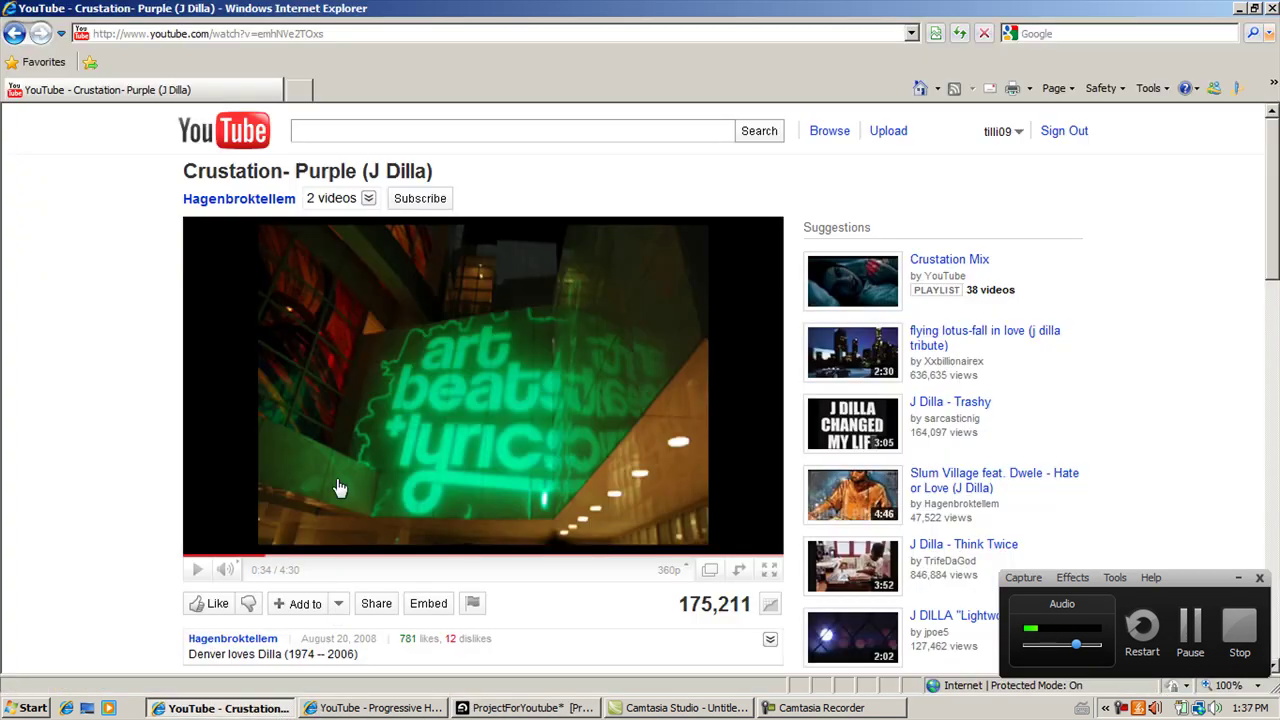
pyautogui.click(357, 487)
pyautogui.click(1075, 651)
pyautogui.moveTo(1075, 651); pyautogui.dragTo(1046, 648)
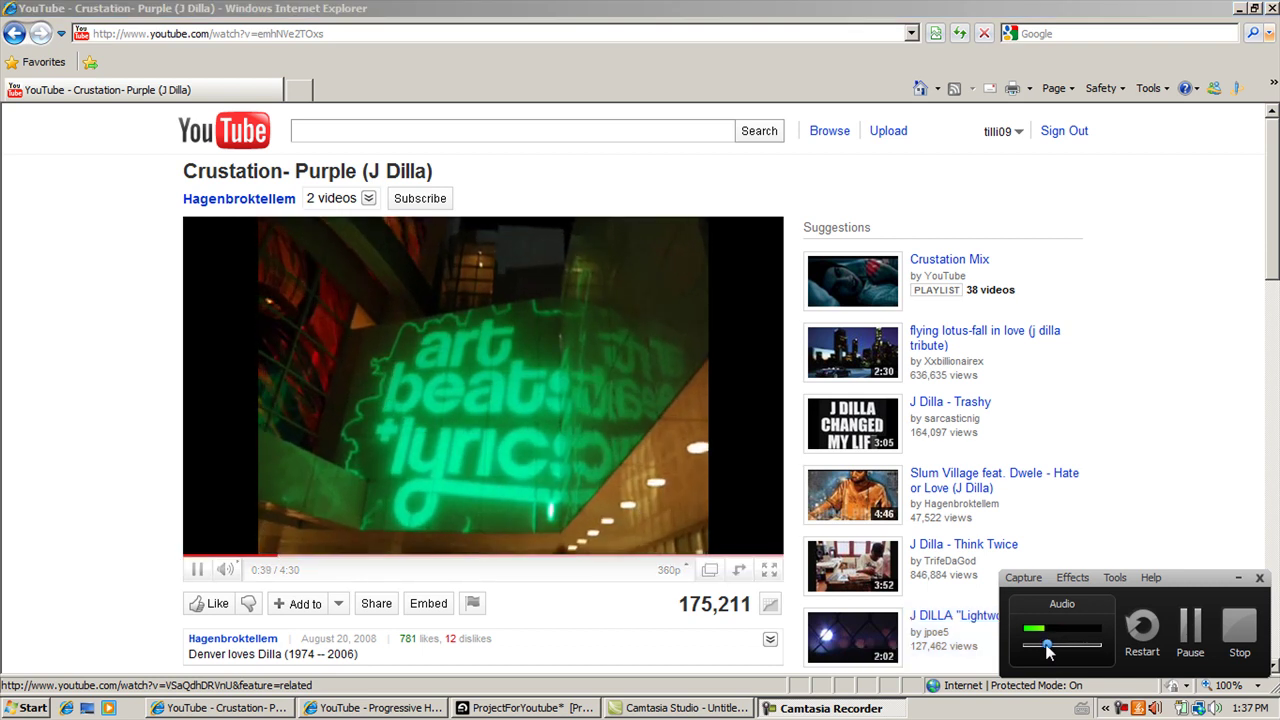
pyautogui.click(336, 556)
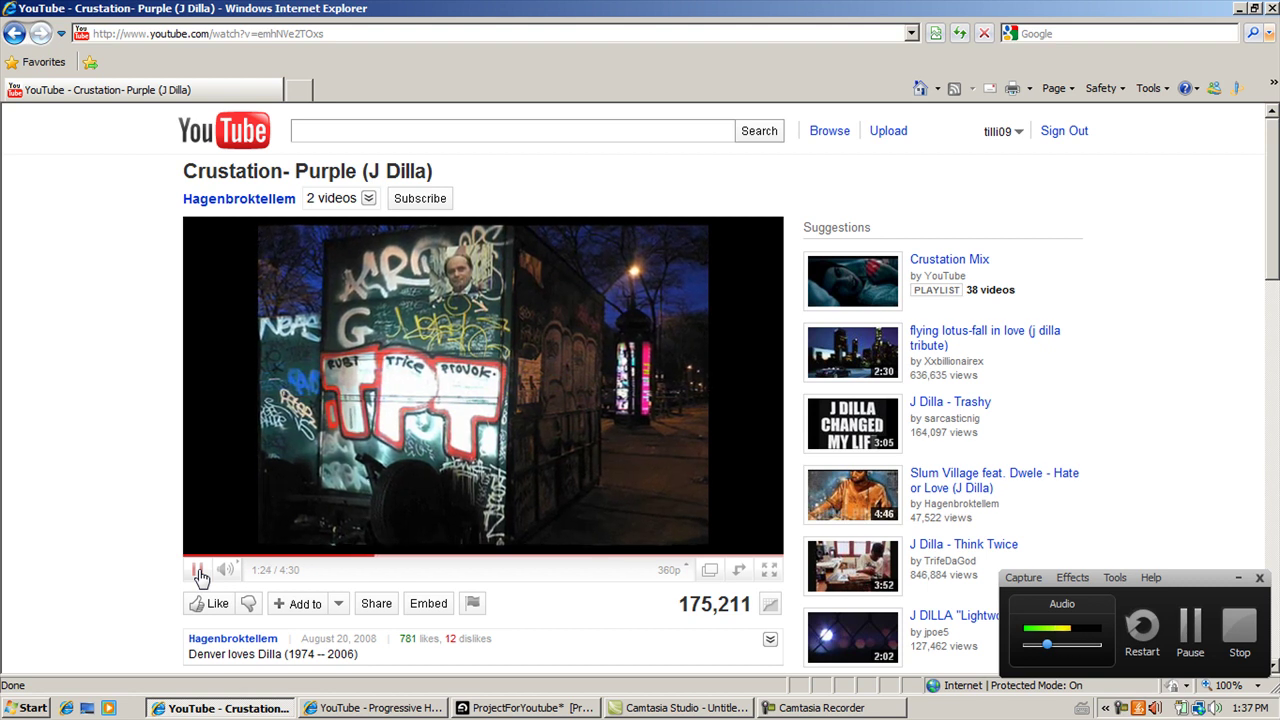
pyautogui.click(199, 575)
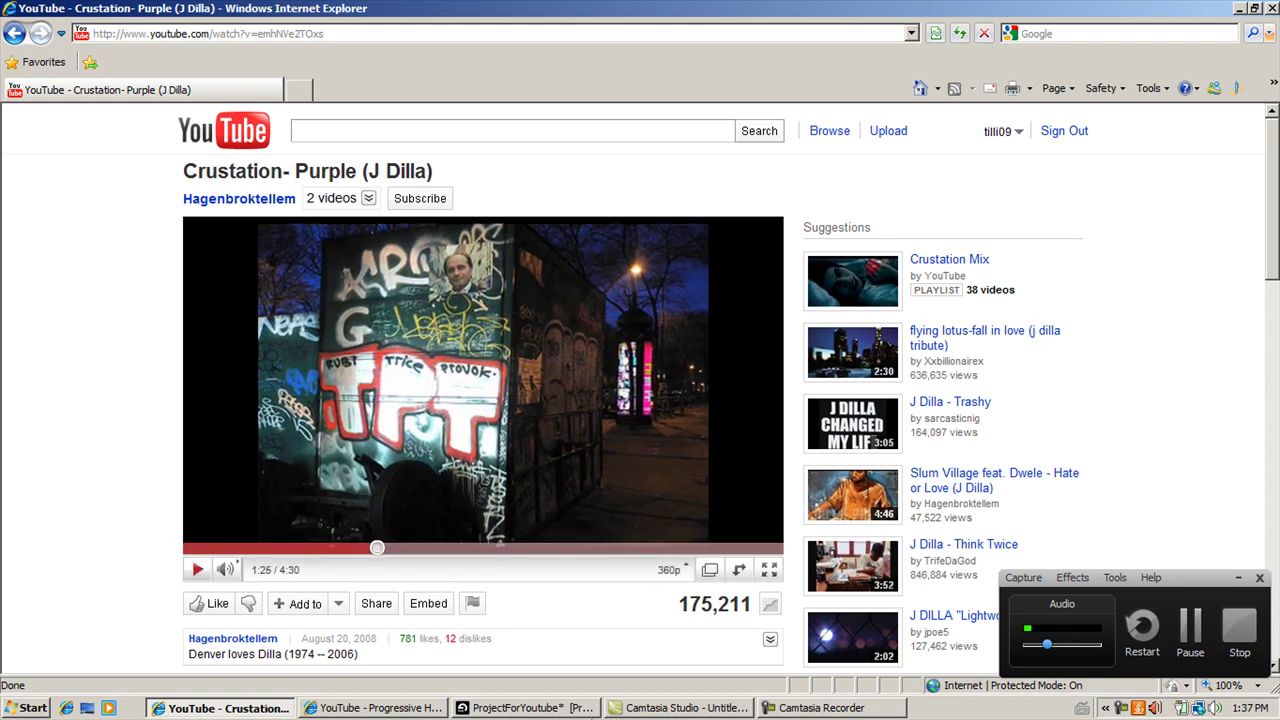
# - Switch back to Ableton Live and raise the Camtasia recording level again
pyautogui.click(590, 709)
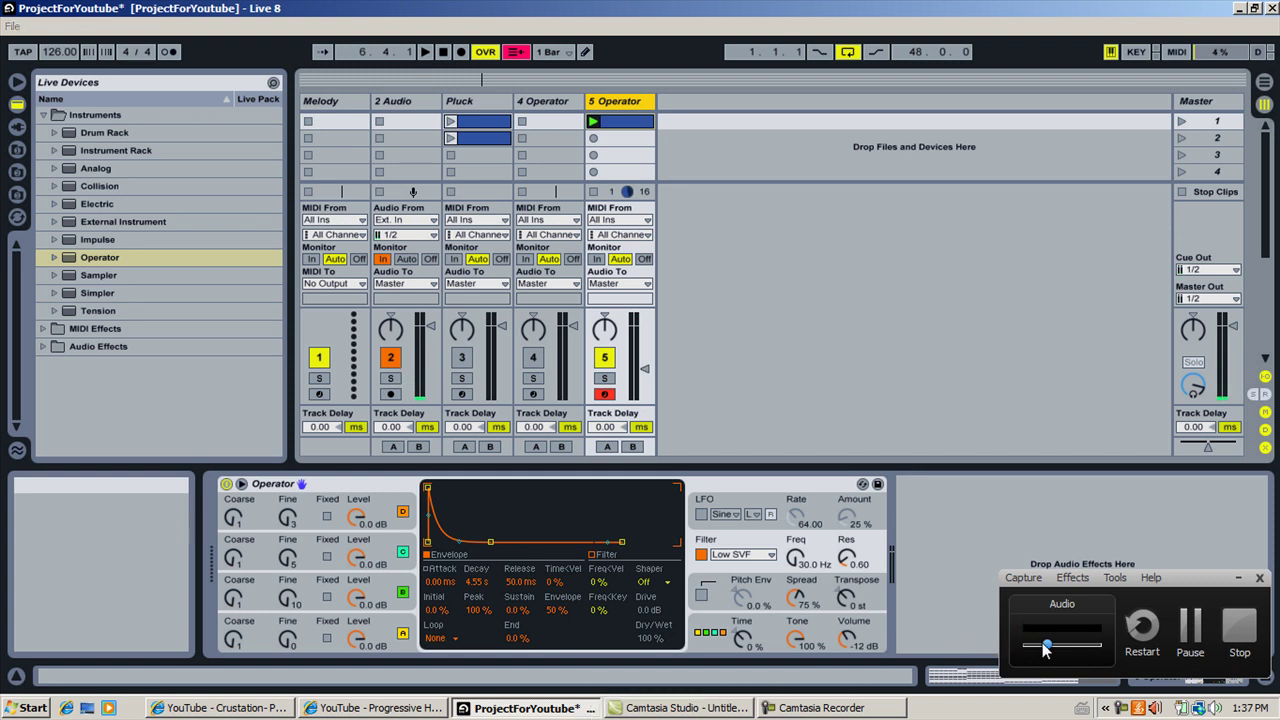
pyautogui.moveTo(1044, 648); pyautogui.dragTo(1074, 648)
pyautogui.click(1008, 376)
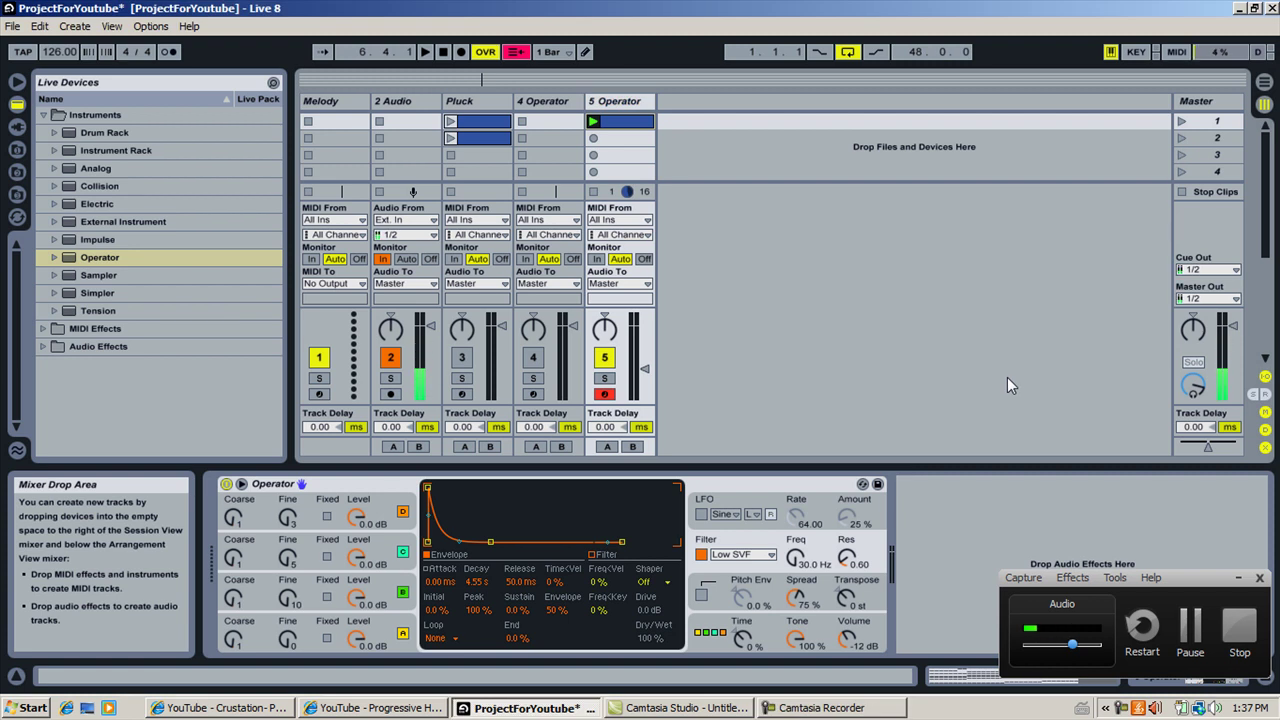